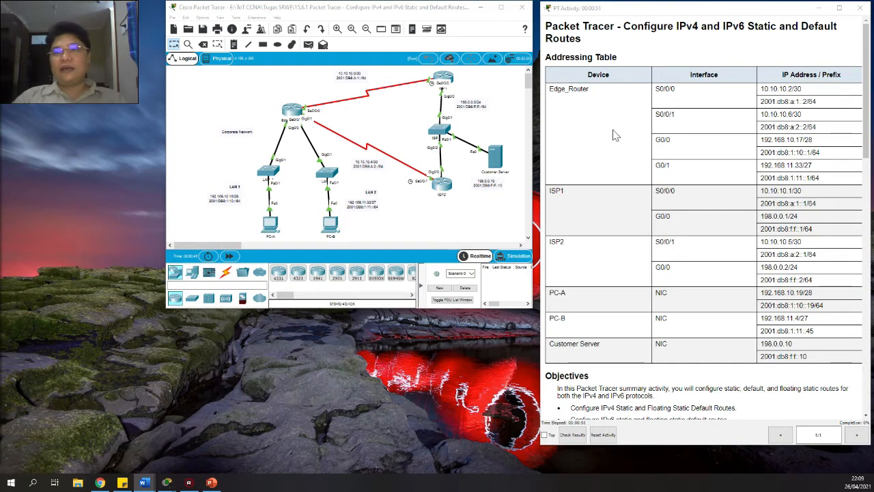
# Read the activity's Part 1 instructions, and open the Edge_Router command line in a widened window below the topology
pyautogui.scroll(-2, 680, 376)
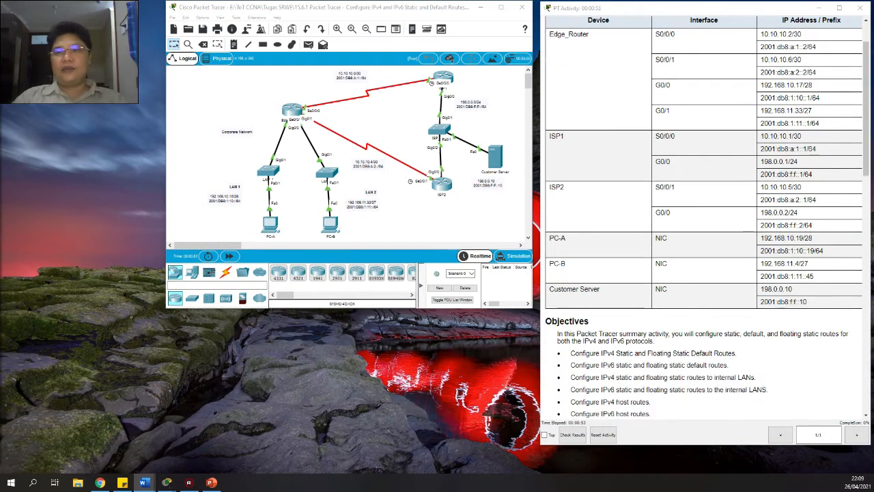
pyautogui.scroll(-2, 680, 376)
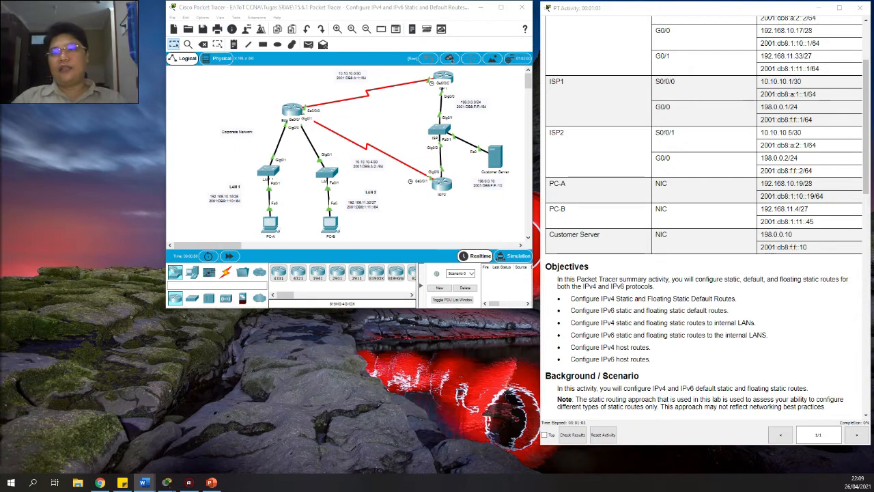
pyautogui.scroll(-3, 704, 218)
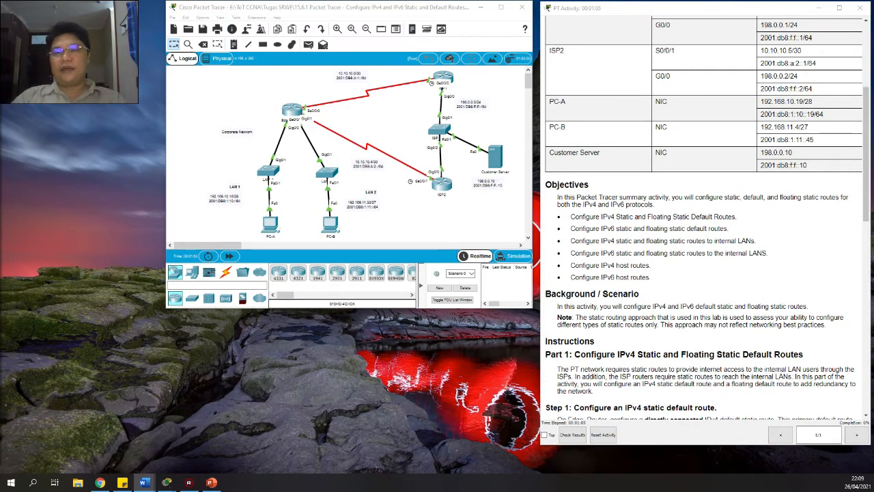
pyautogui.scroll(-2, 598, 396)
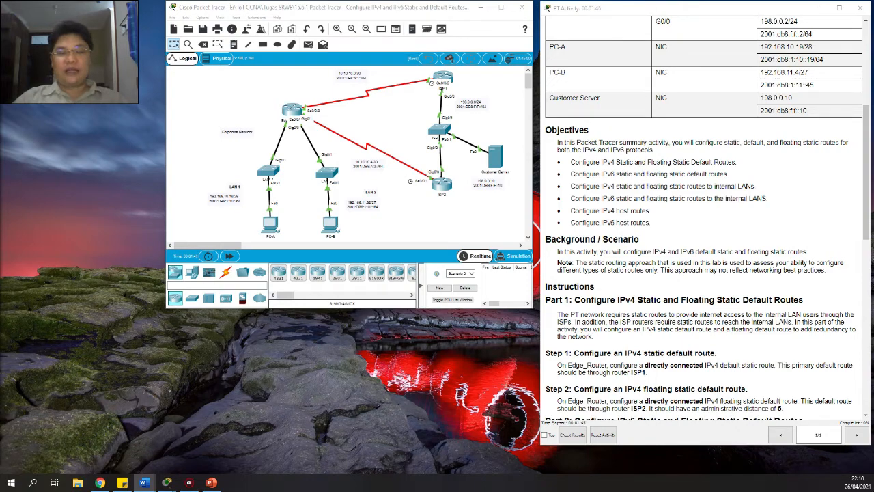
pyautogui.doubleClick(295, 113)
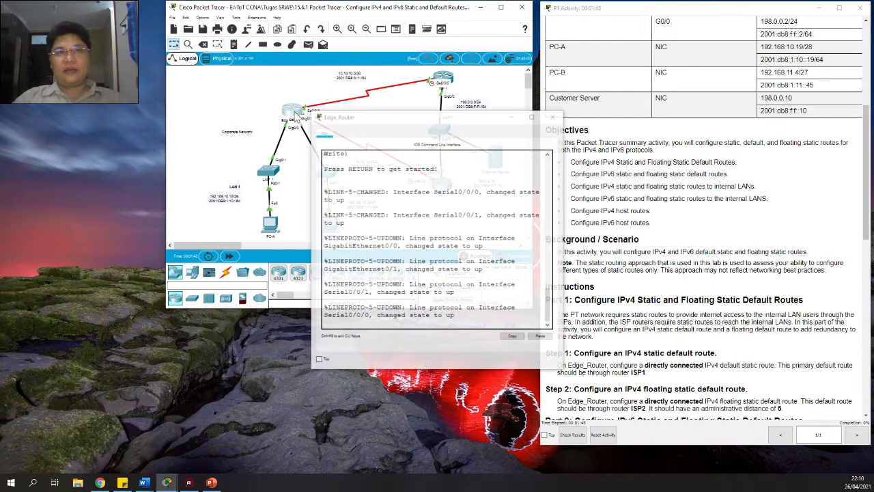
pyautogui.click(411, 364)
pyautogui.moveTo(438, 125); pyautogui.dragTo(291, 257)
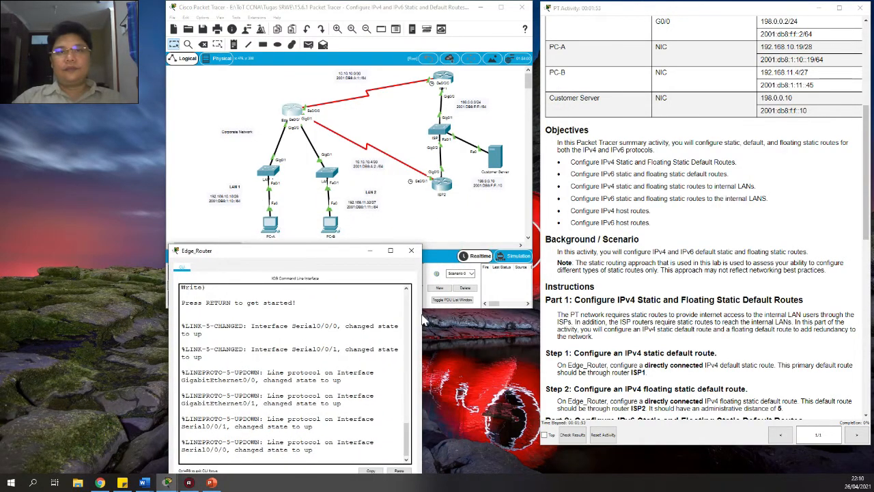
pyautogui.moveTo(422, 319); pyautogui.dragTo(533, 317)
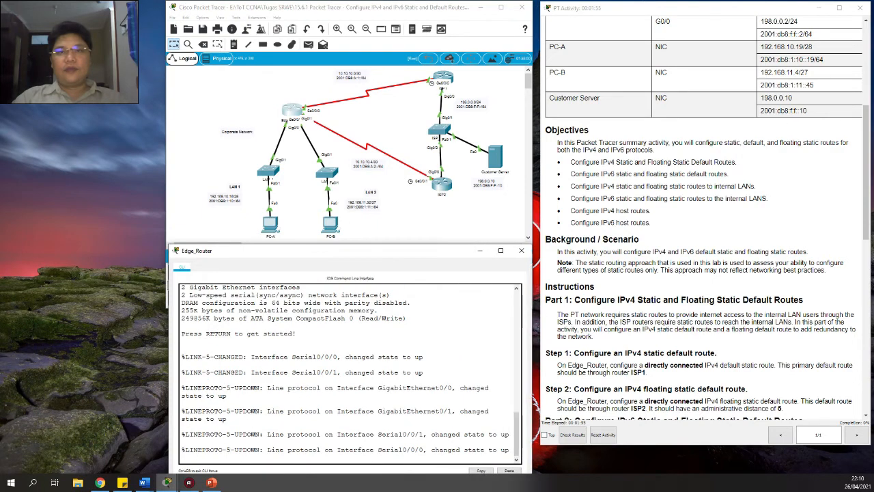
# Enter privileged mode and global configuration mode on Edge_Router
pyautogui.press('Return')
pyautogui.write('ena')
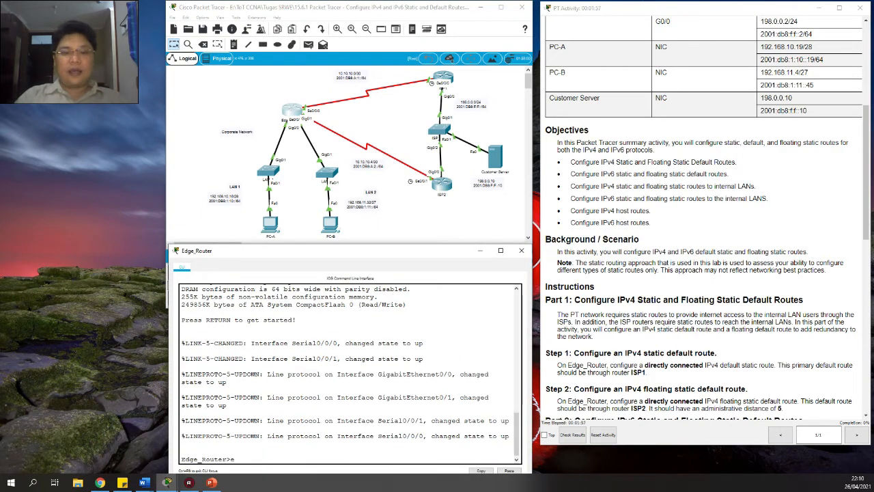
pyautogui.press('Return')
pyautogui.write('conf t')
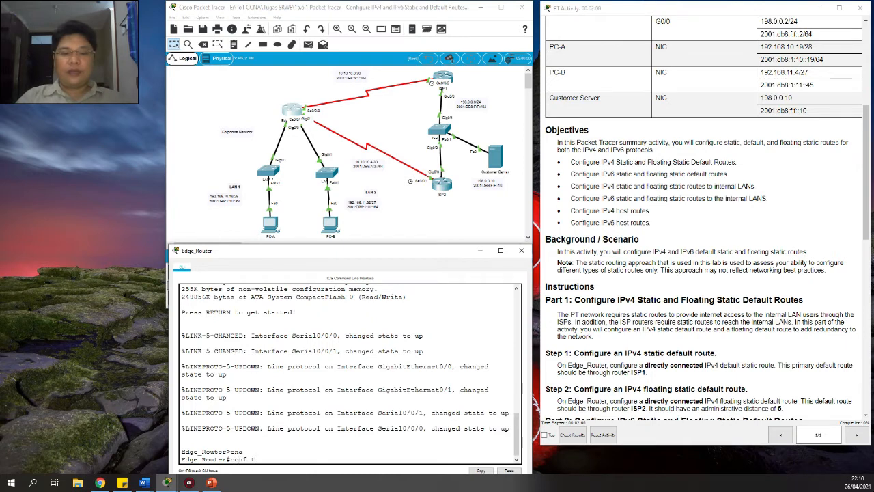
pyautogui.press('Return')
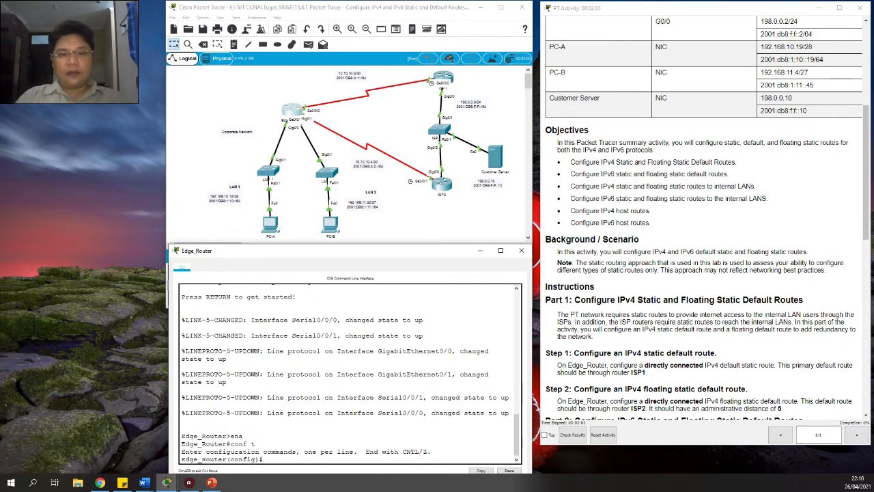
# Configure an IPv4 static default route on Edge_Router with ip route 0.0.0.0 0.0.0.0 10.10.10.1
pyautogui.write('ip')
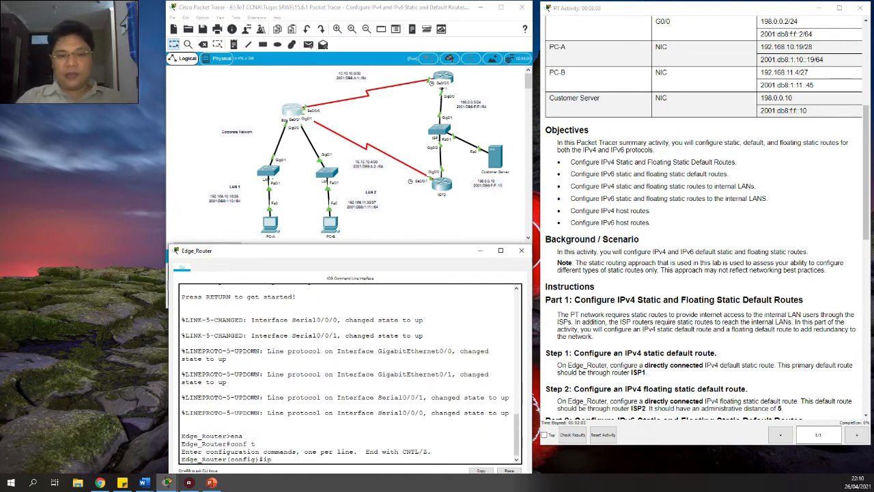
pyautogui.write(' route 0.0.0.0 0.0')
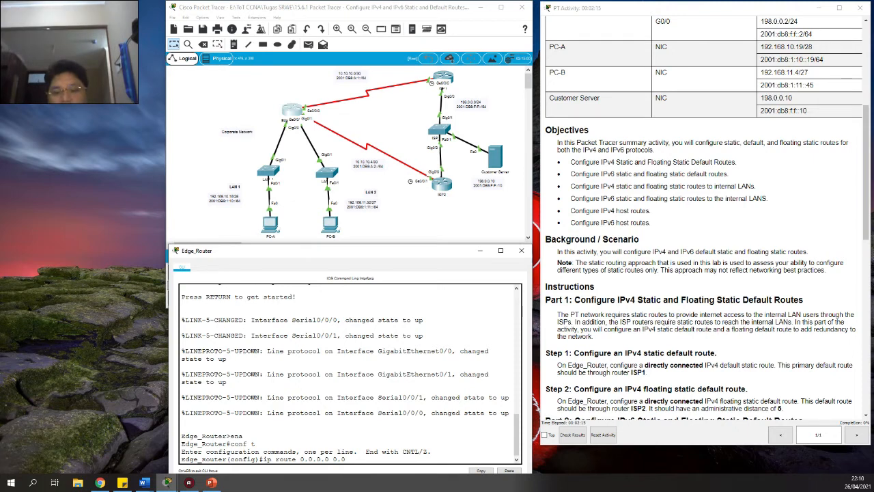
pyautogui.write('.')
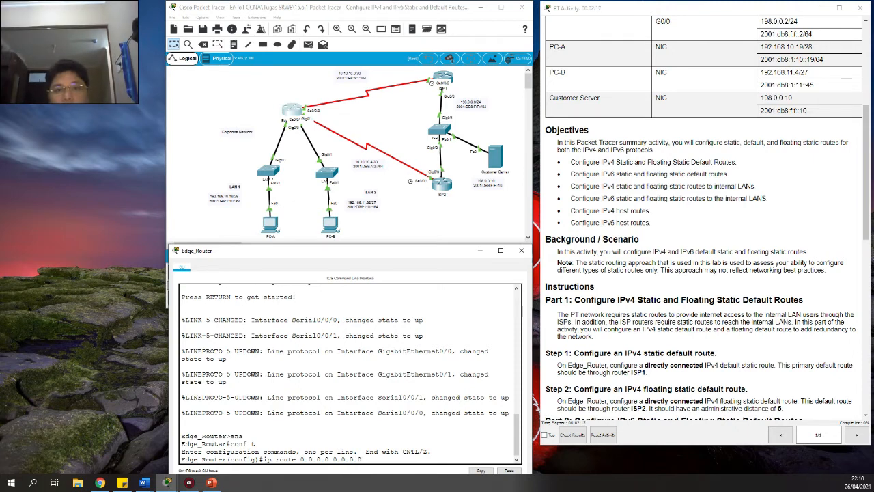
pyautogui.write('0 10.10.10')
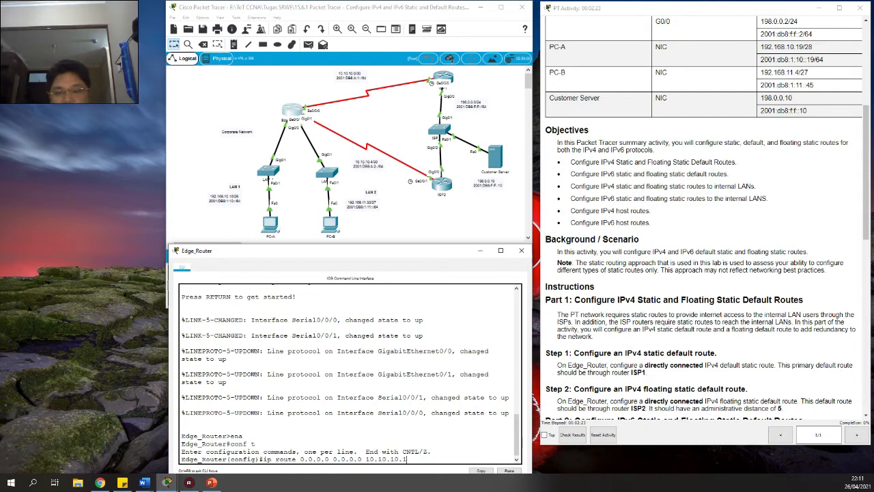
pyautogui.write('.1')
pyautogui.press('Return')
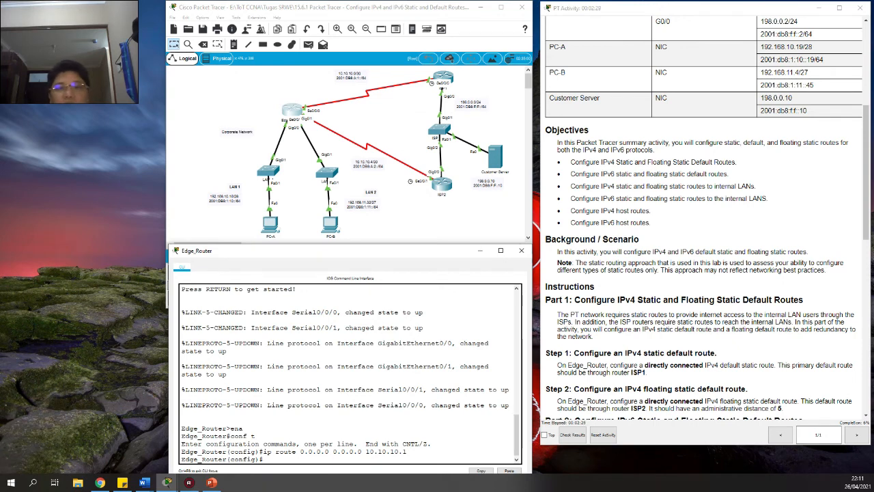
# Display Edge_Router's complete IPv4 routing table from configuration mode with do sh ip route
pyautogui.moveTo(407, 451); pyautogui.dragTo(366, 452)
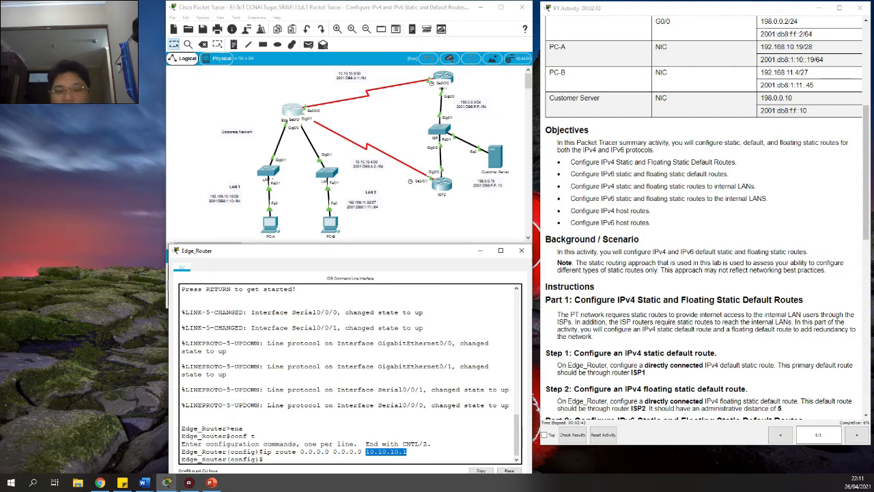
pyautogui.click(362, 460)
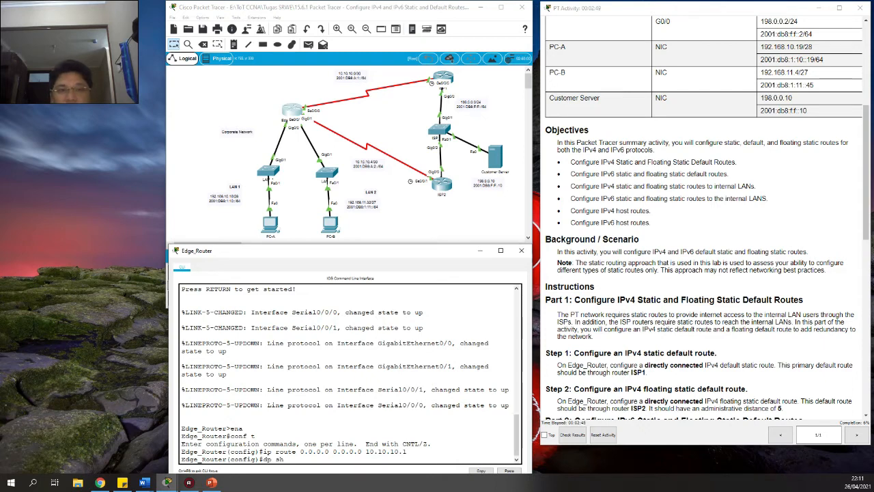
pyautogui.write('ip route')
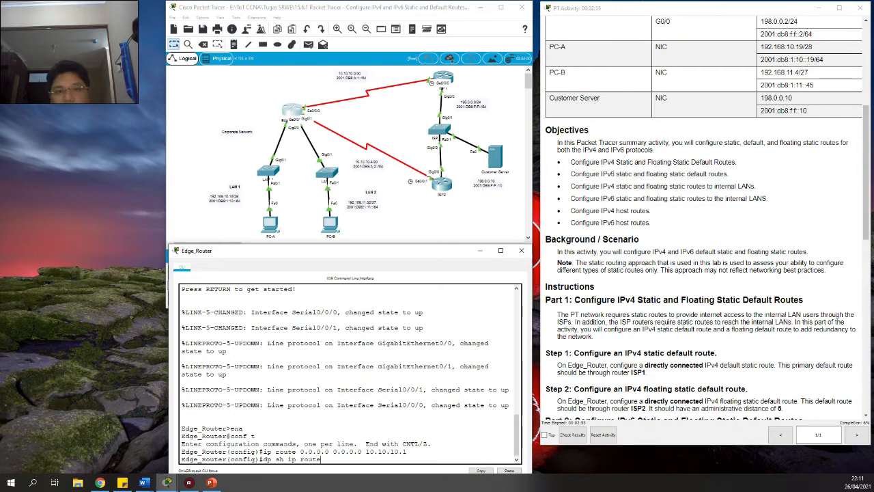
pyautogui.press('Return')
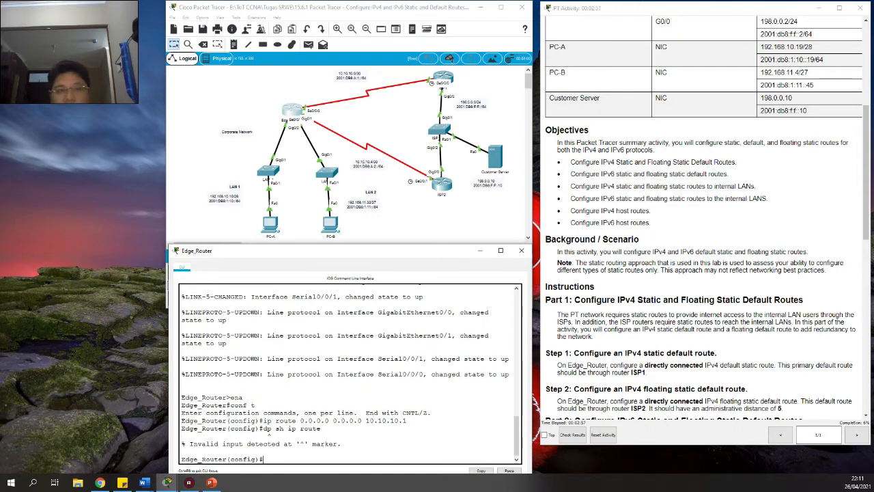
pyautogui.press('Up')
pyautogui.press('Right')
pyautogui.press('BackSpace')
pyautogui.write('o')
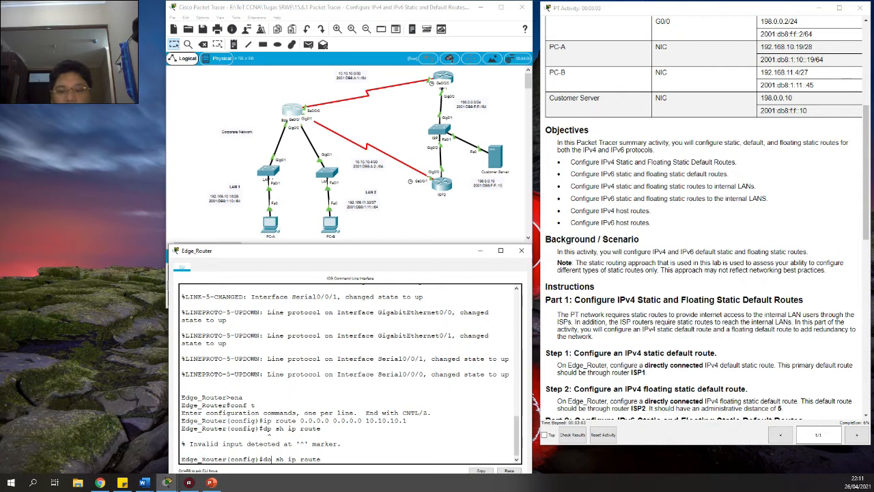
pyautogui.press('Return')
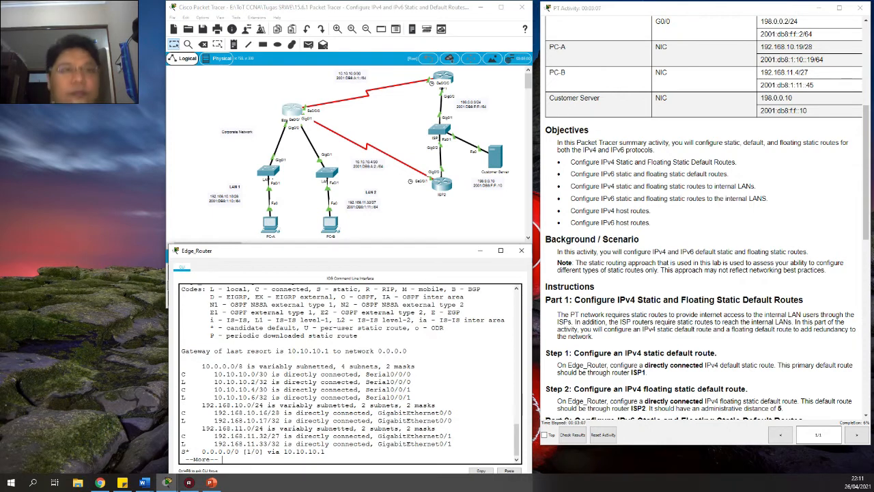
pyautogui.press('Return')
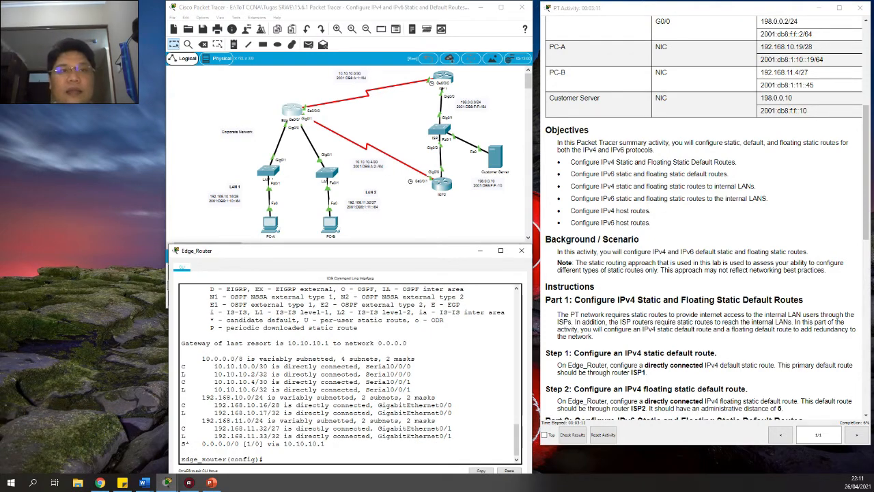
# Open the ISP1 command line and place its widened window beside the Edge_Router window
pyautogui.click(452, 83)
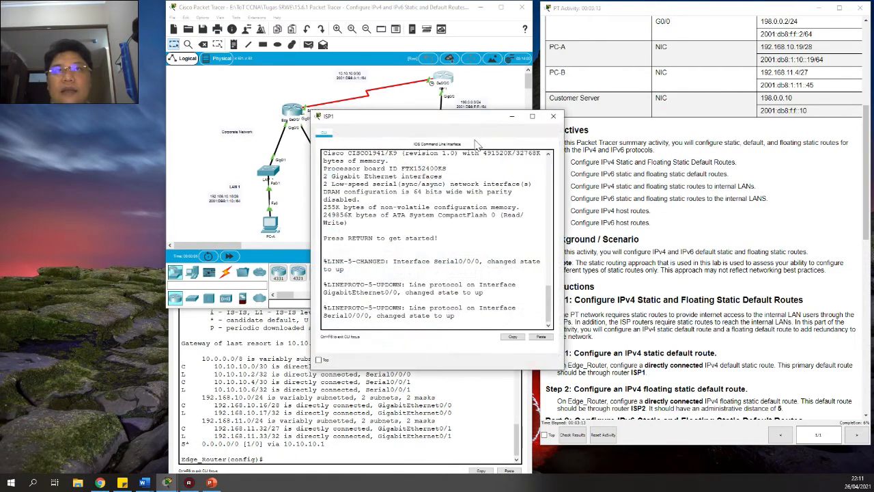
pyautogui.moveTo(464, 122); pyautogui.dragTo(692, 236)
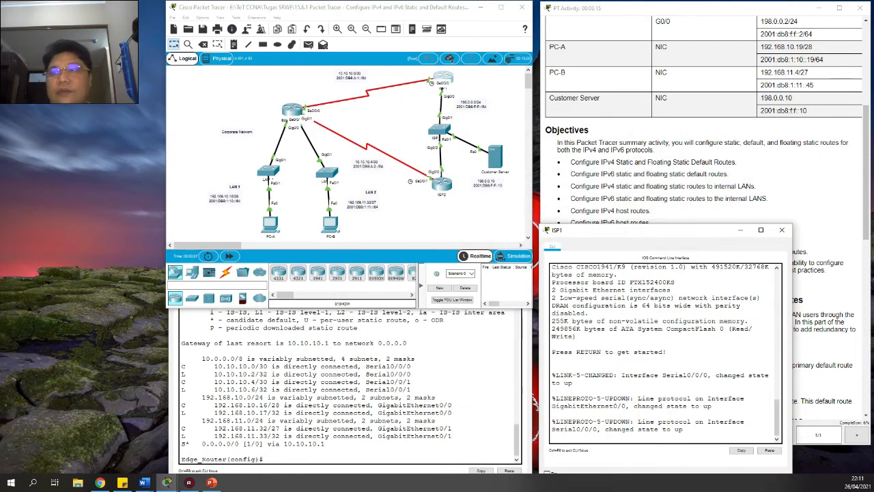
pyautogui.moveTo(792, 312); pyautogui.dragTo(847, 320)
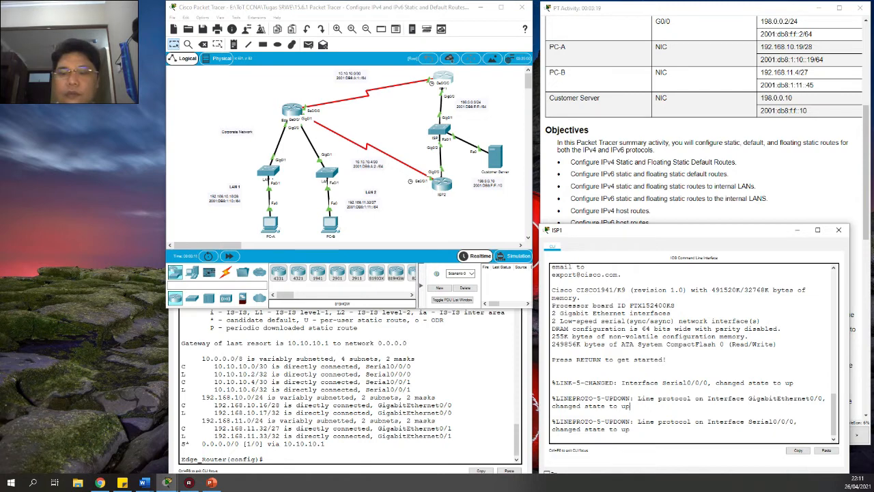
# Enter privileged mode on ISP1 and display its IPv4 routing table with sh ip route
pyautogui.press('Return')
pyautogui.write('ena')
pyautogui.press('Return')
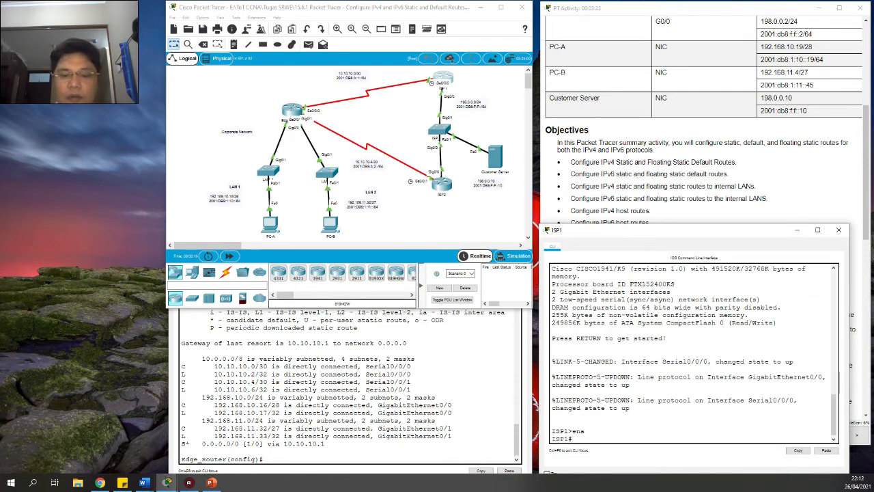
pyautogui.write('sh ip route')
pyautogui.press('Return')
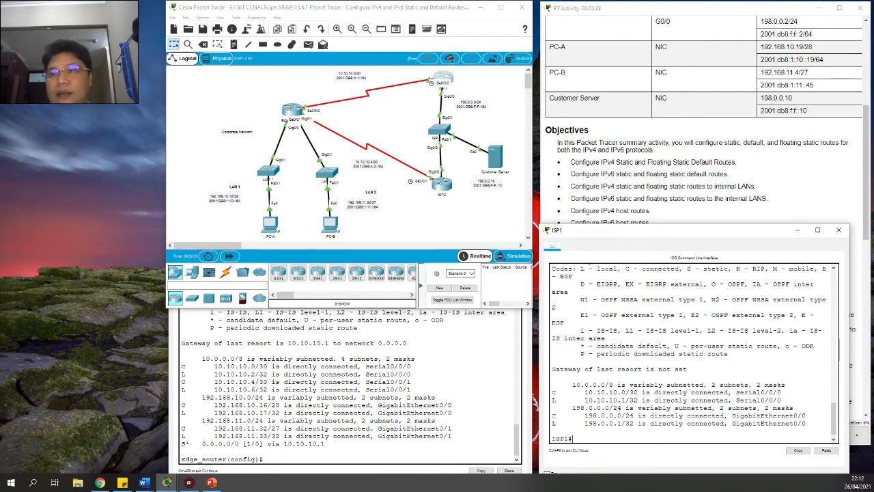
# Compare ISP1's local Serial0/0/0 route with Edge_Router's static default route entry and the ip route command that configured it
pyautogui.moveTo(782, 400); pyautogui.dragTo(589, 401)
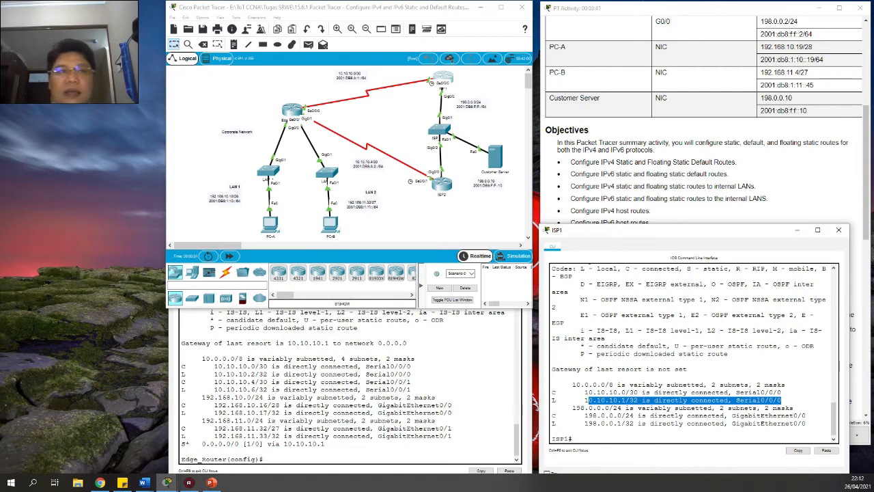
pyautogui.click(185, 367)
pyautogui.moveTo(181, 375); pyautogui.dragTo(186, 374)
pyautogui.moveTo(181, 444); pyautogui.dragTo(189, 444)
pyautogui.moveTo(326, 444); pyautogui.dragTo(182, 444)
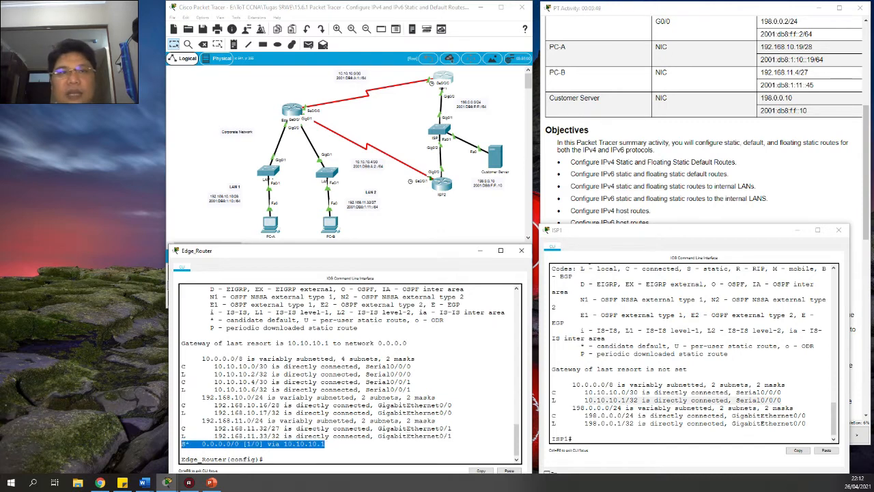
pyautogui.scroll(4, 348, 372)
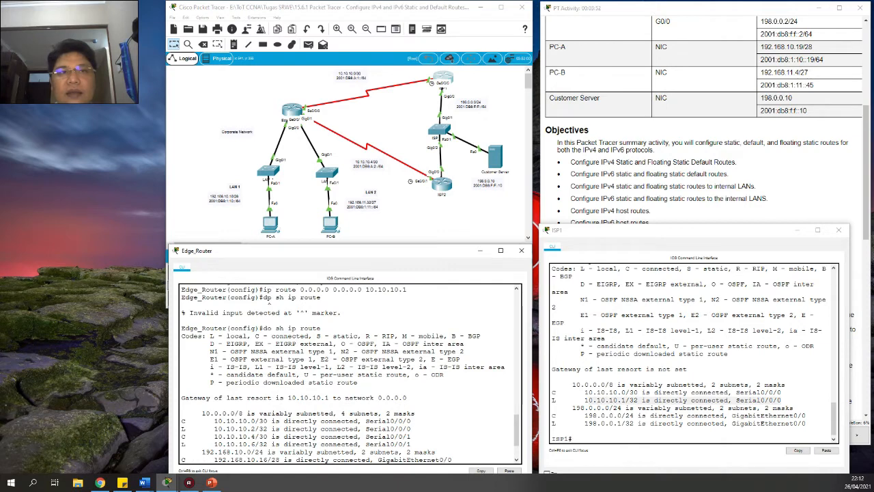
pyautogui.moveTo(408, 317); pyautogui.dragTo(275, 318)
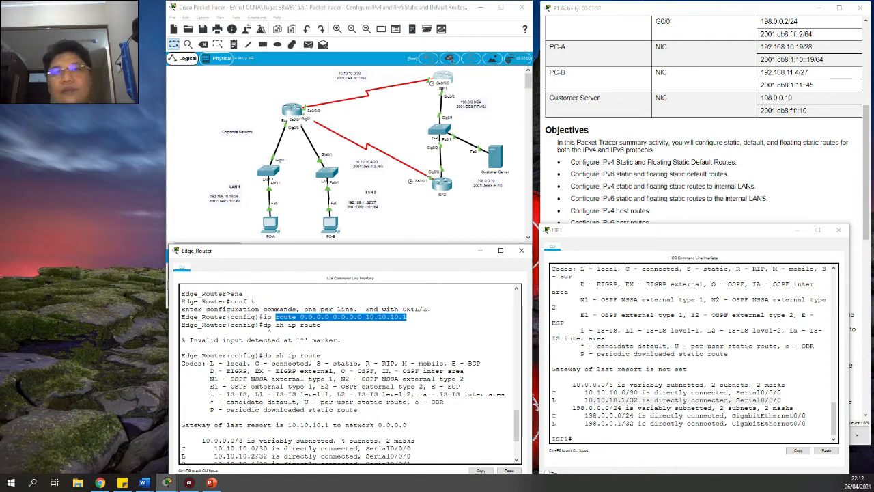
pyautogui.hotkey('ctrl', 'c')
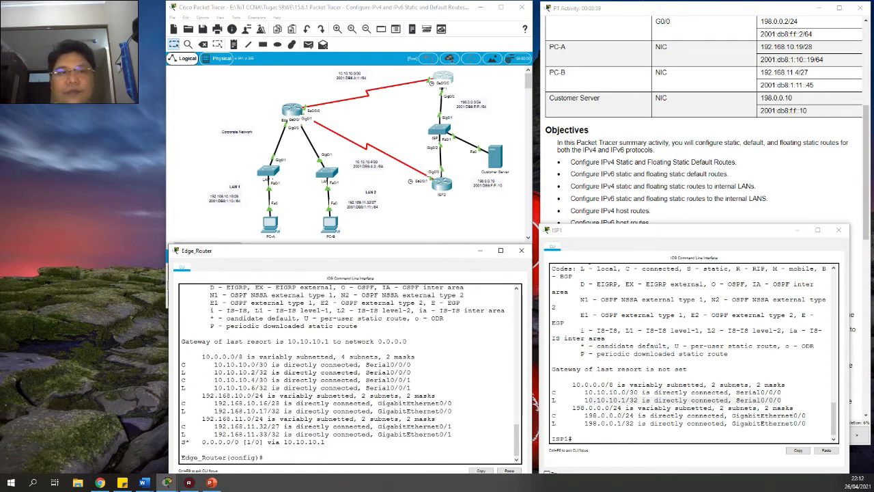
# Configure Edge_Router's IPv4 floating static default route through ISP2 with ip route 0.0.0.0 0.0.0.0 10.10.10.5 5
pyautogui.click(711, 213)
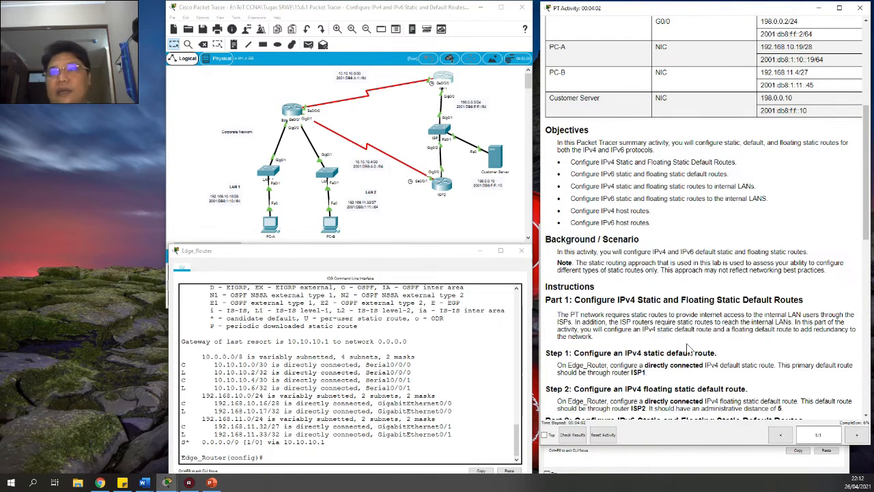
pyautogui.scroll(-1, 689, 350)
pyautogui.scroll(-1, 686, 356)
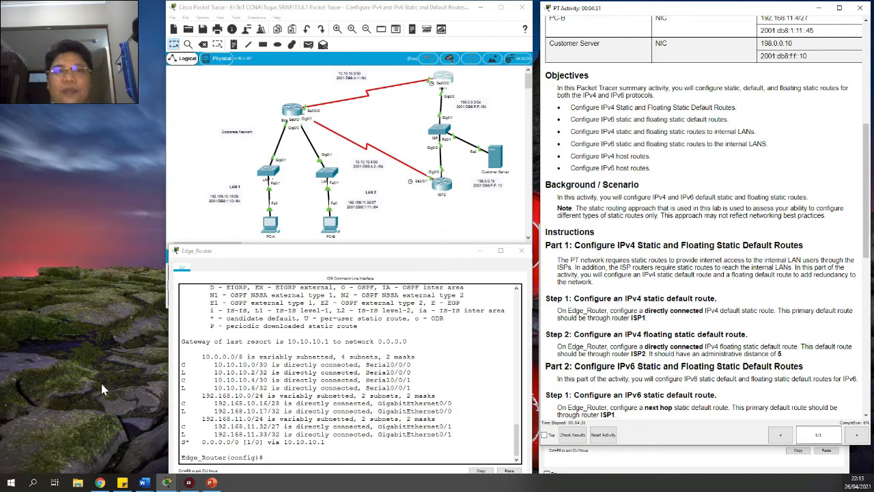
pyautogui.click(264, 457)
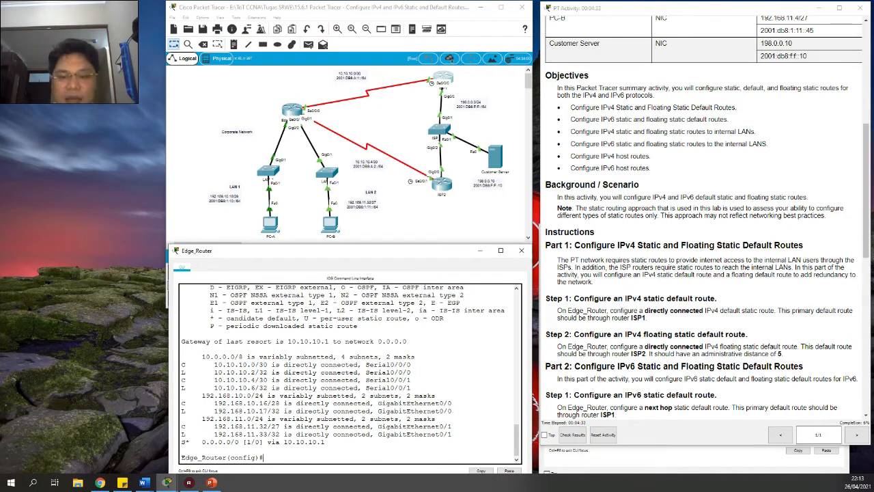
pyautogui.write('ip route 0')
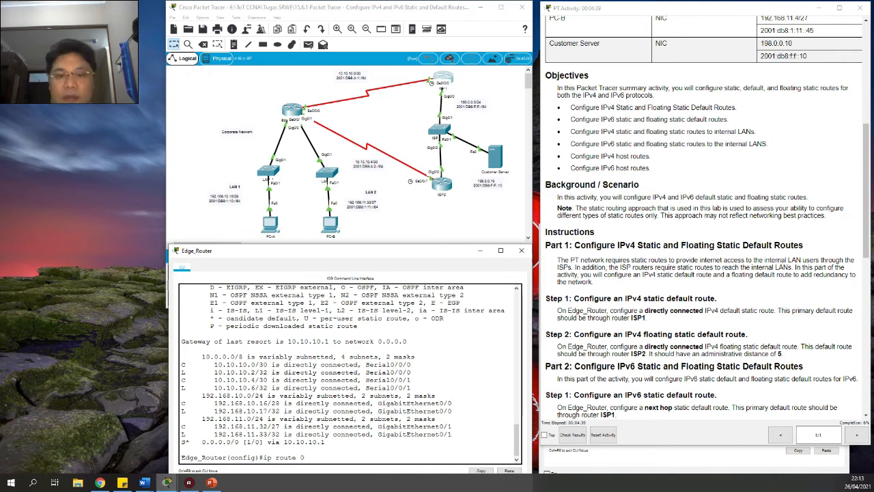
pyautogui.write('.0')
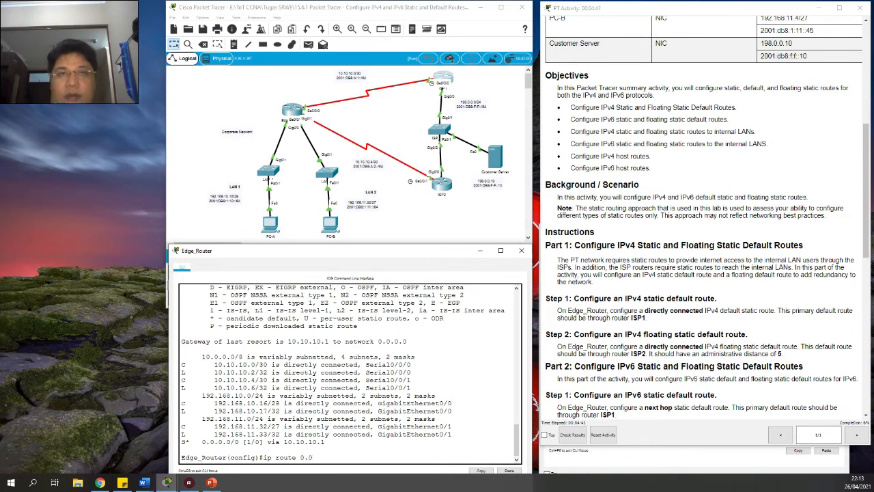
pyautogui.write('.0.')
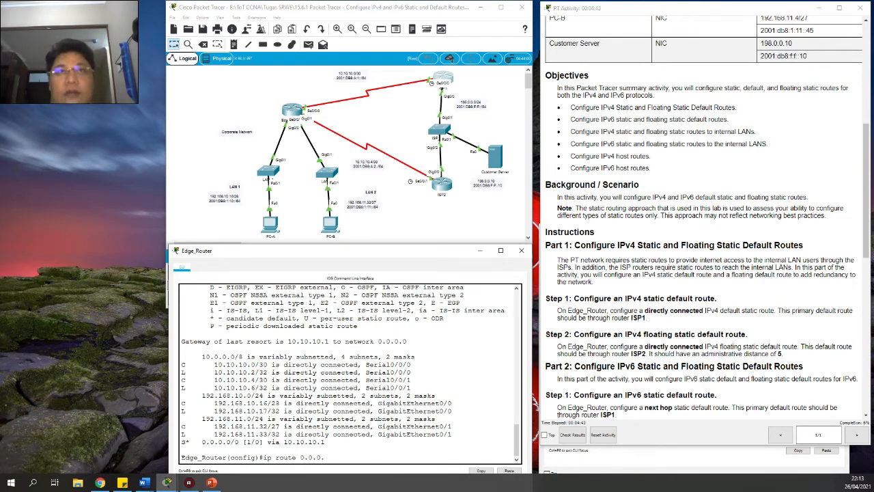
pyautogui.write('0 0.0.0.0.')
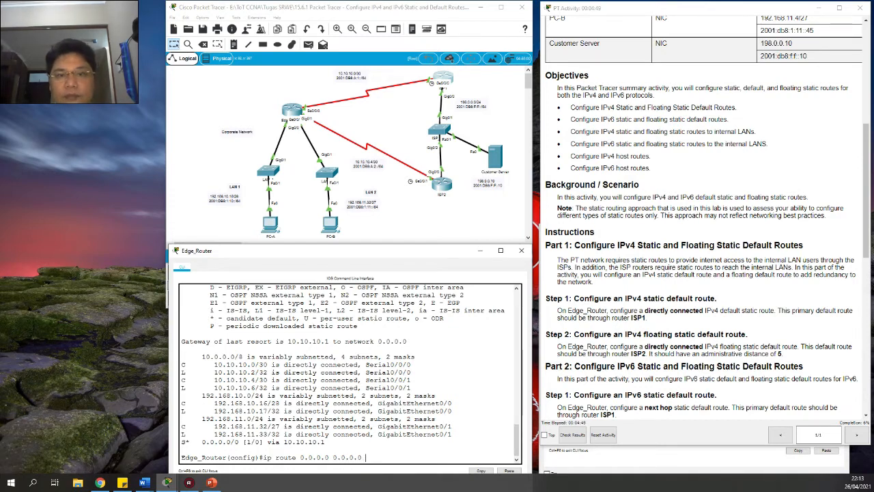
pyautogui.write('0 ')
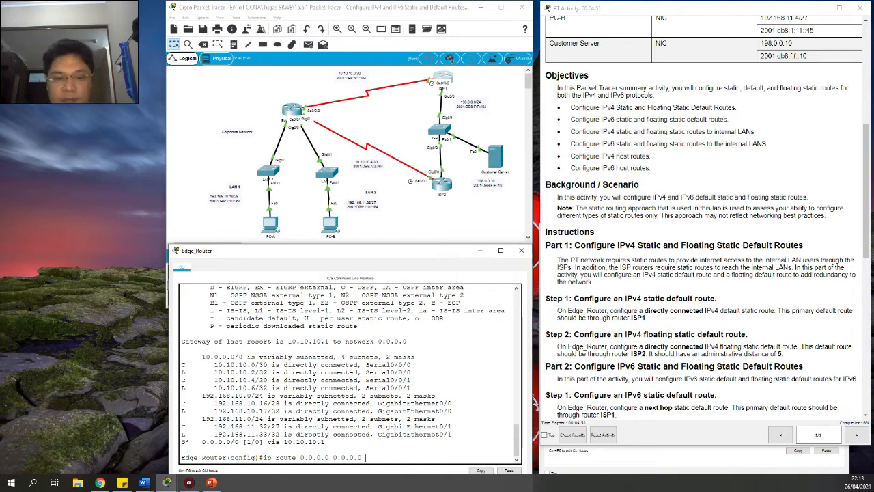
pyautogui.write('10.10.10.5 5')
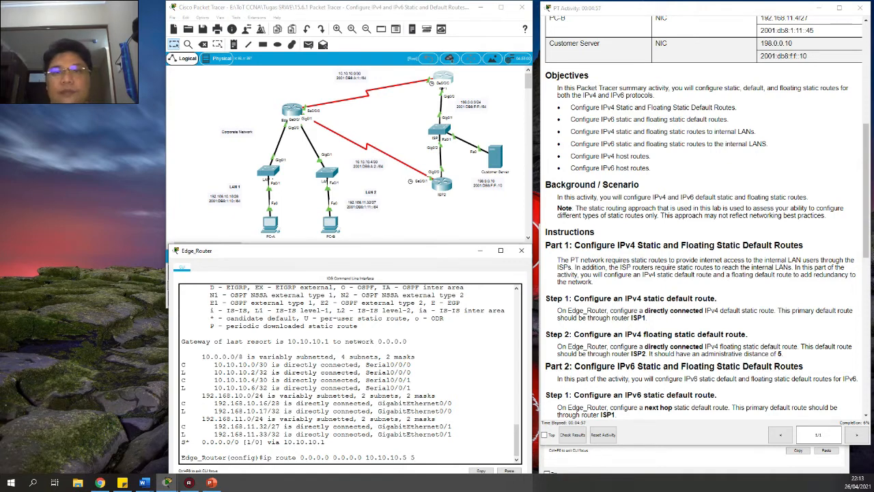
pyautogui.hotkey('shift', 'Left')
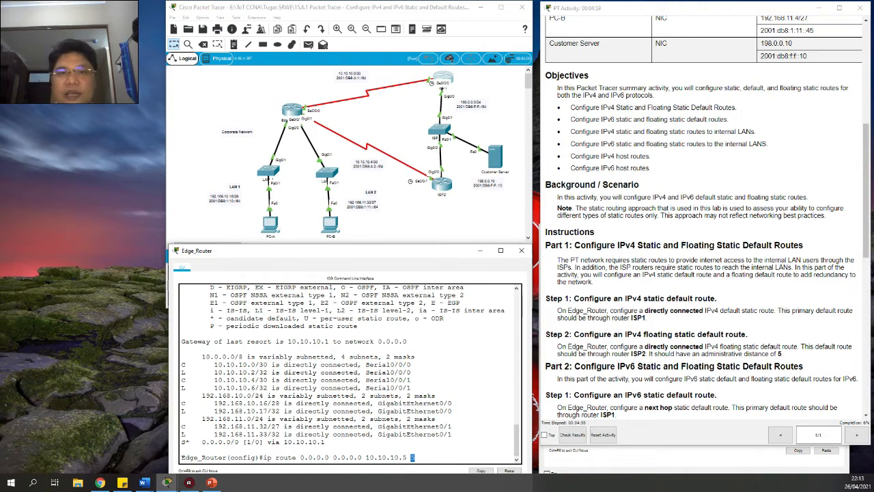
pyautogui.press('Return')
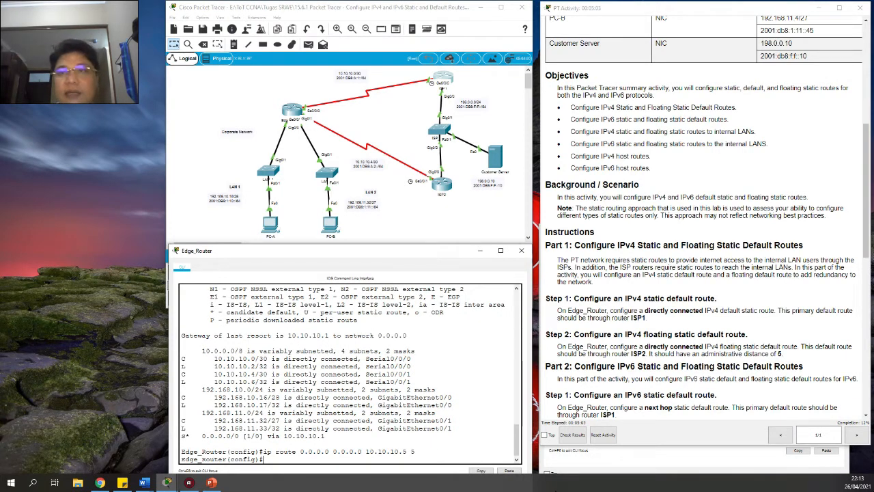
# Configure Edge_Router's next-hop IPv6 static default route through ISP1 with ipv6 route ::/0 2001:db8:a:1::1
pyautogui.scroll(-1, 703, 246)
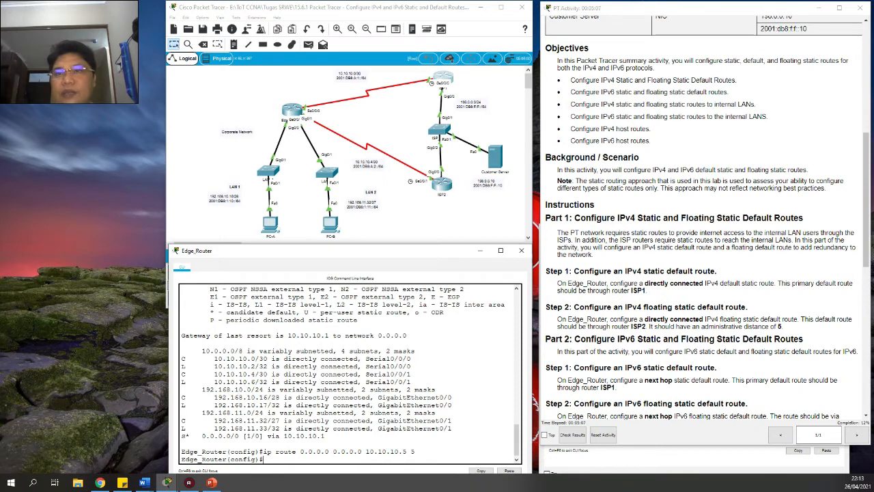
pyautogui.scroll(-3, 681, 280)
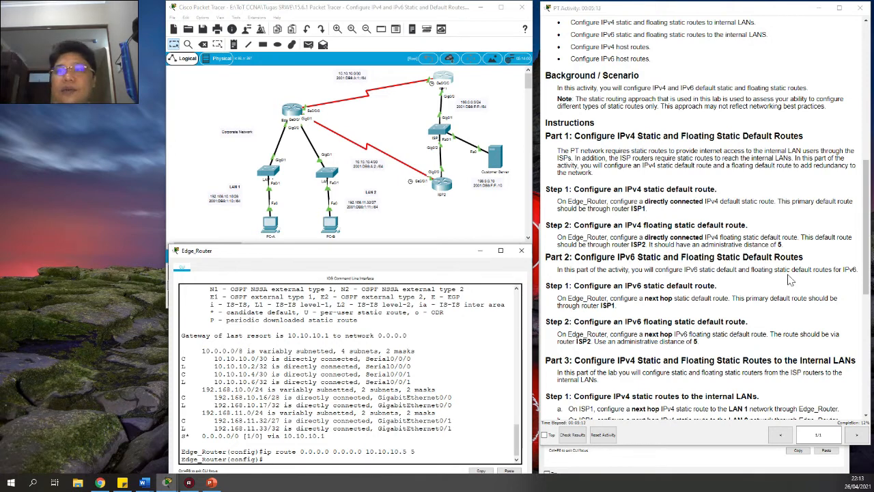
pyautogui.scroll(-1, 216, 349)
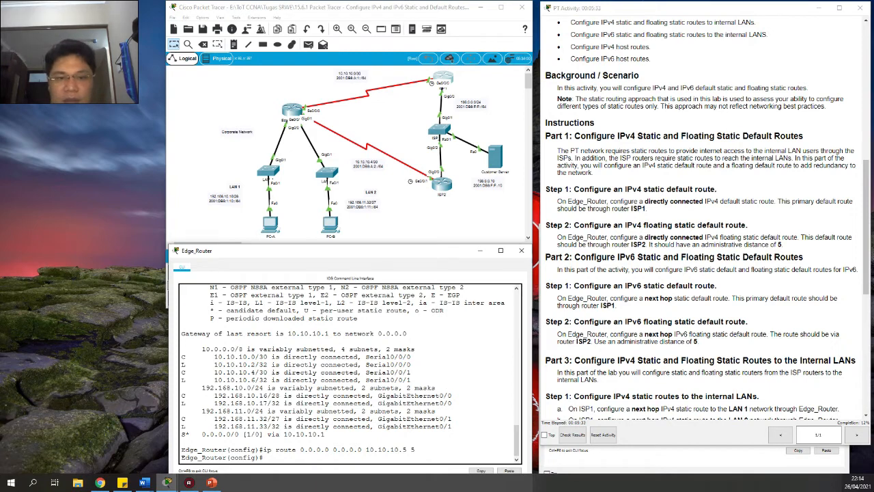
pyautogui.write('ip')
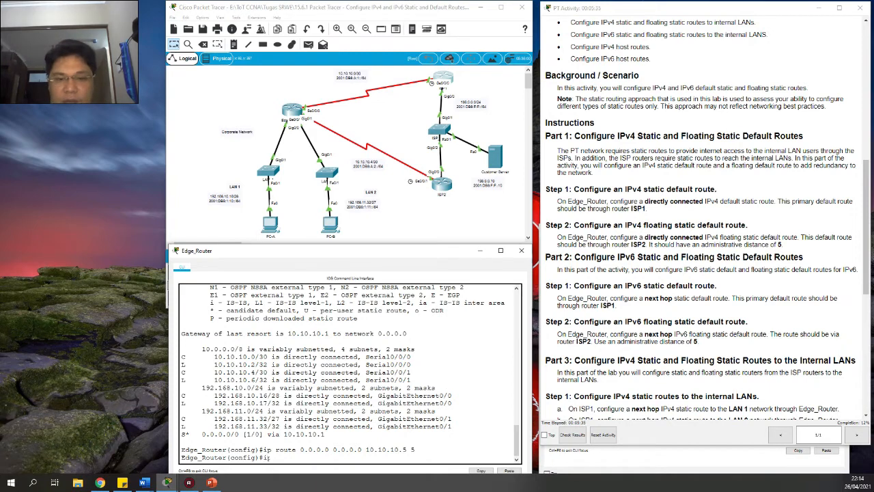
pyautogui.write('v6 route')
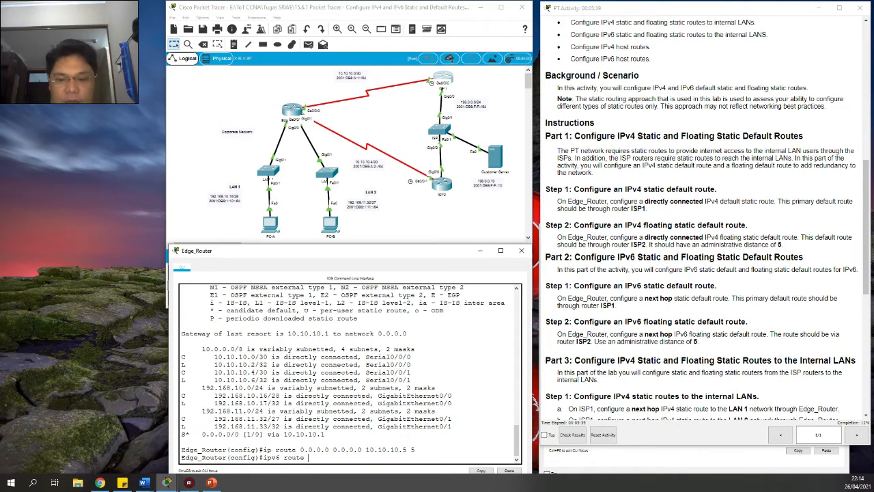
pyautogui.write(' ::/0 20')
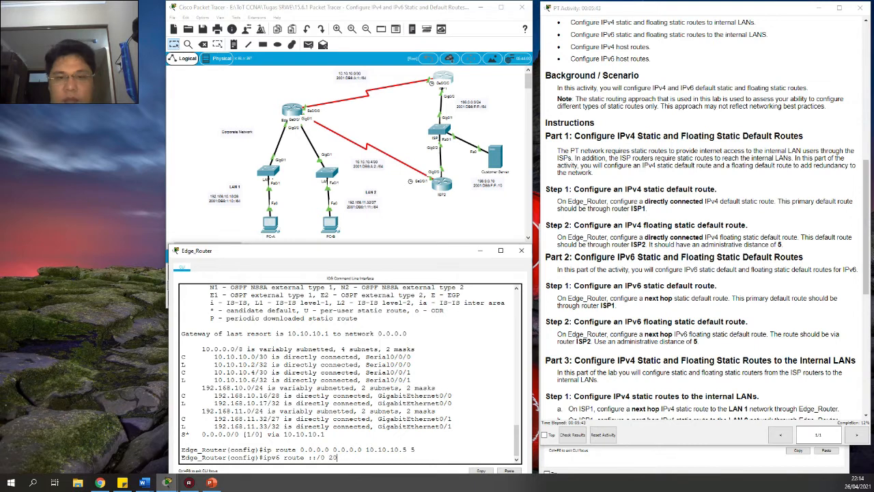
pyautogui.write('01:db8:')
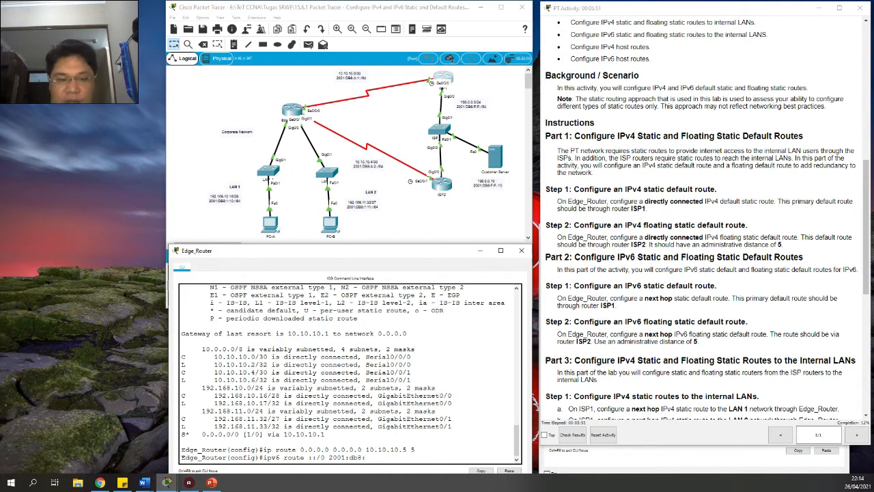
pyautogui.write('a:1')
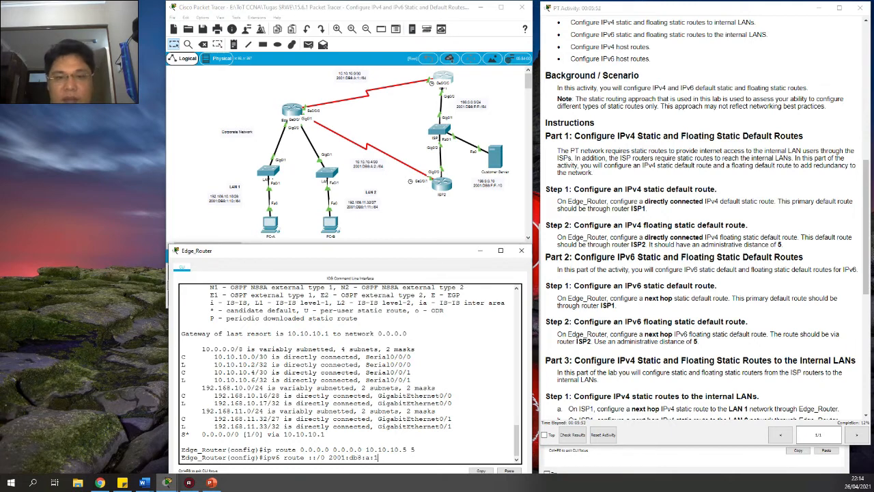
pyautogui.write('::1')
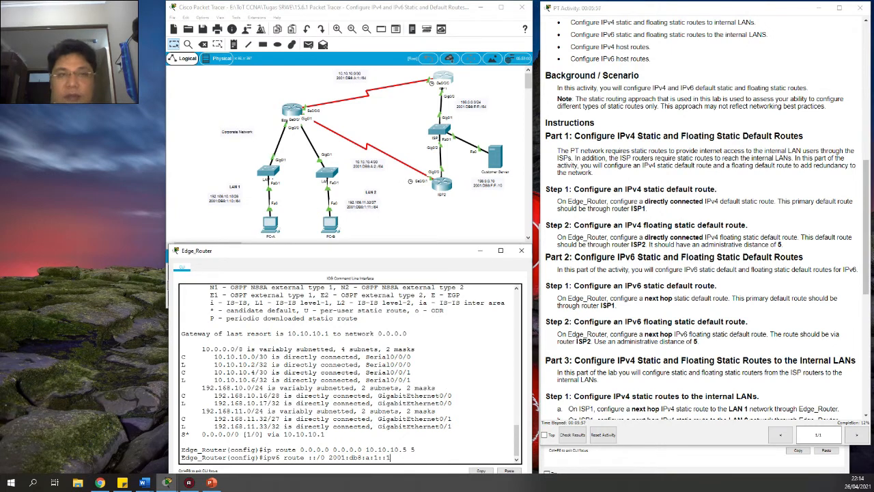
pyautogui.press('Return')
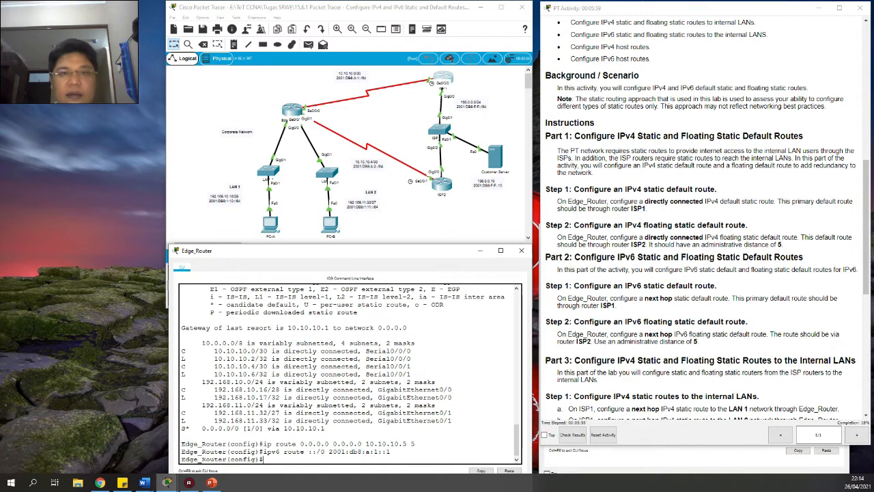
# Display ISP1's IPv6 routing table with sh ipv6 route and compare its local Serial0/0/0 address with Edge_Router's IPv6 default next hop
pyautogui.moveTo(391, 452); pyautogui.dragTo(329, 451)
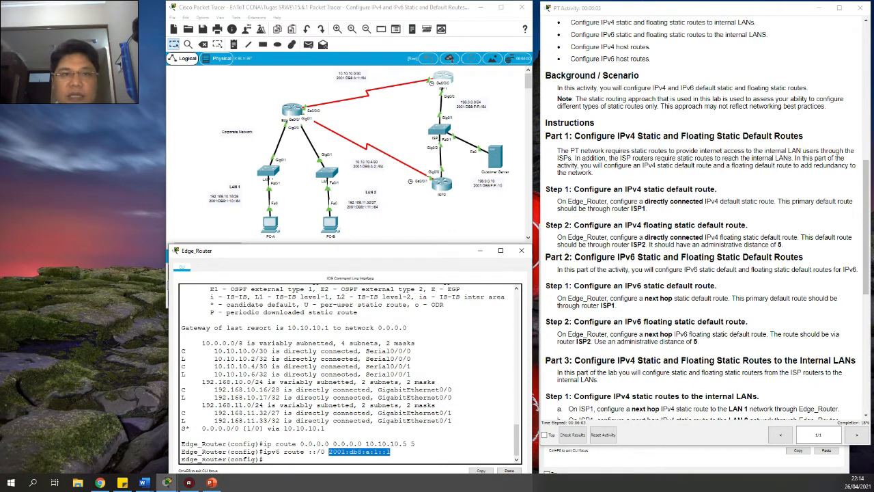
pyautogui.click(281, 460)
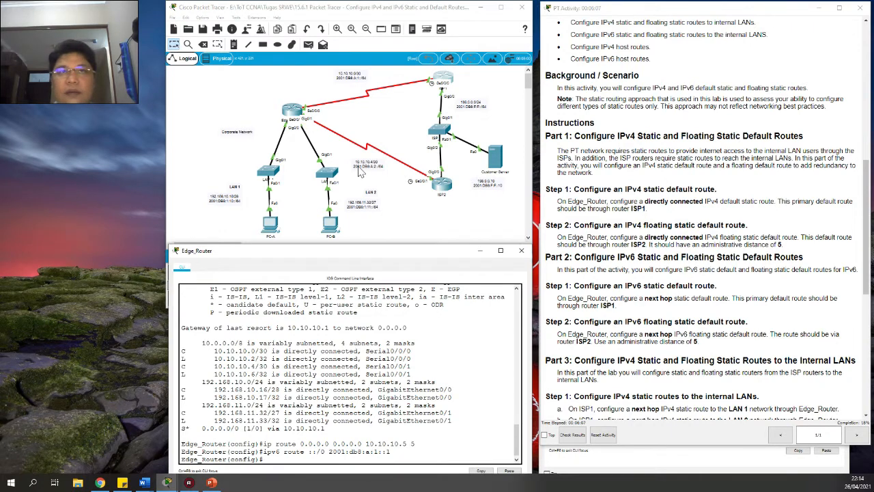
pyautogui.click(445, 80)
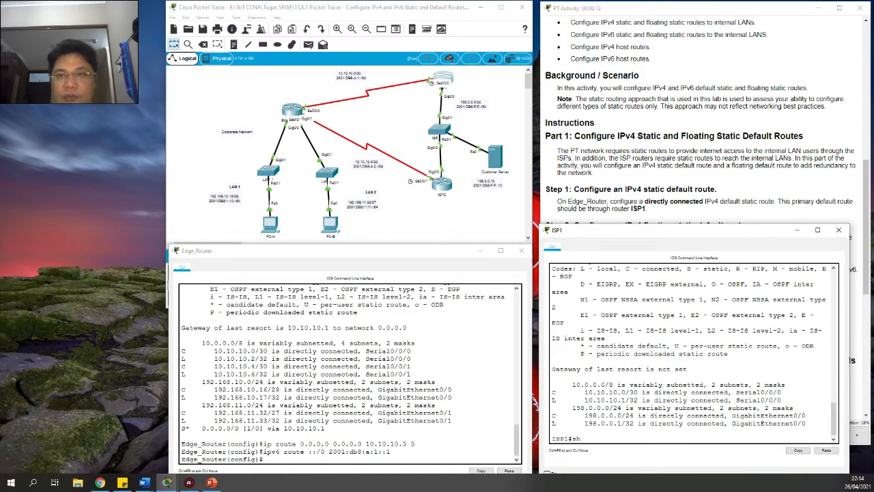
pyautogui.write('sh ipv6 route')
pyautogui.press('Return')
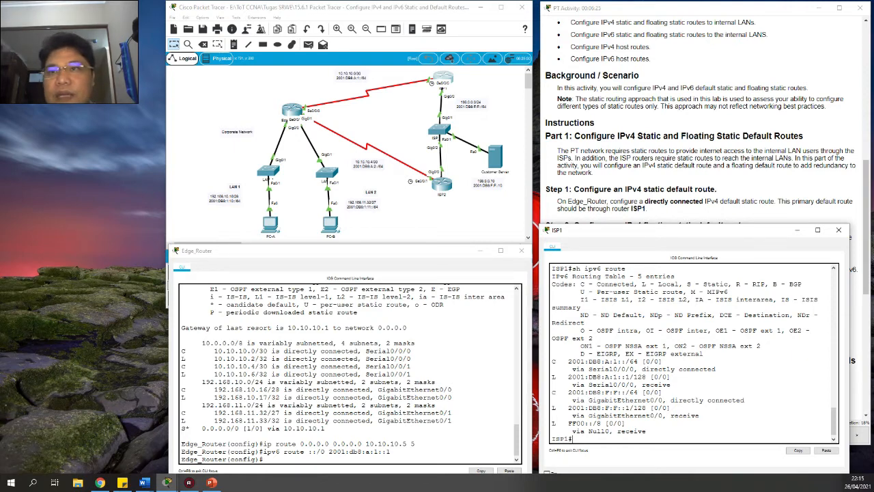
pyautogui.moveTo(671, 377); pyautogui.dragTo(565, 377)
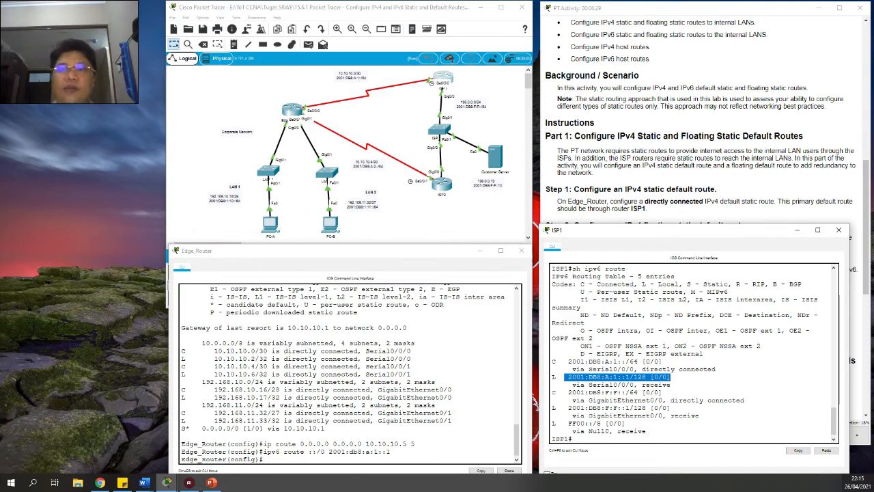
pyautogui.click(288, 459)
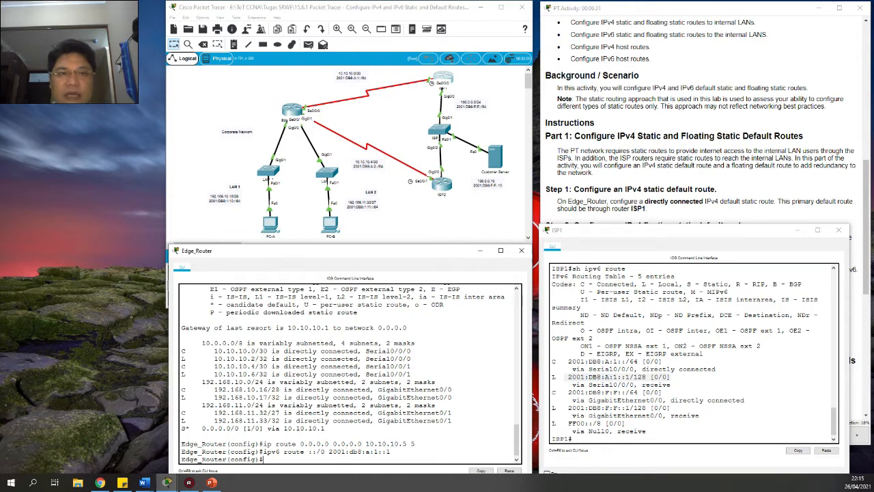
# Configure Edge_Router's next-hop IPv6 floating static default route through ISP2 with ipv6 route ::/0 2001:db8:a:2::1 5
pyautogui.click(567, 218)
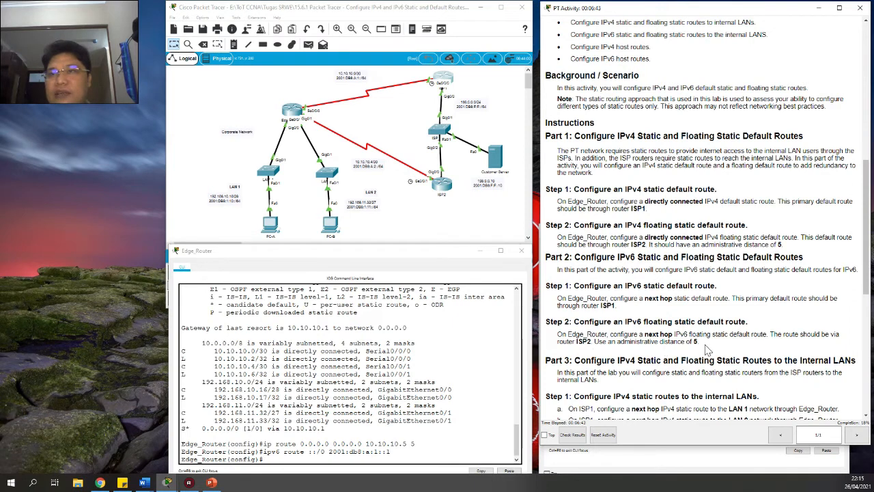
pyautogui.click(307, 459)
pyautogui.write('ipv6')
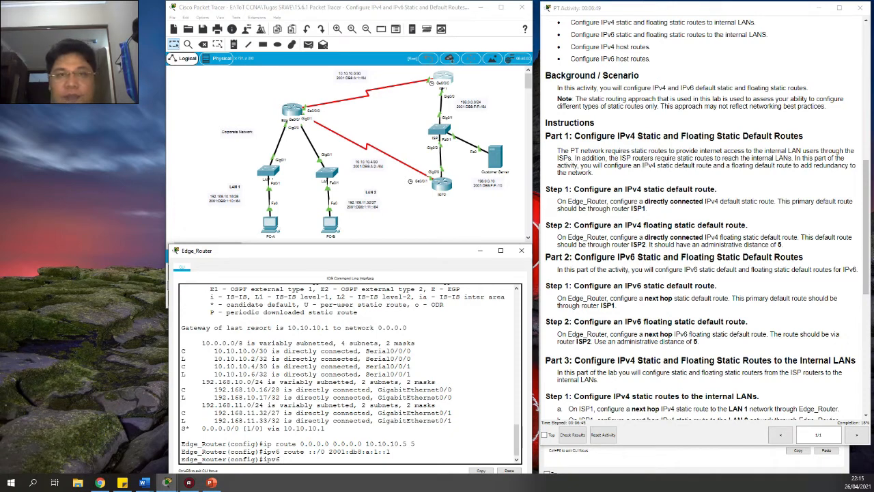
pyautogui.write(' route')
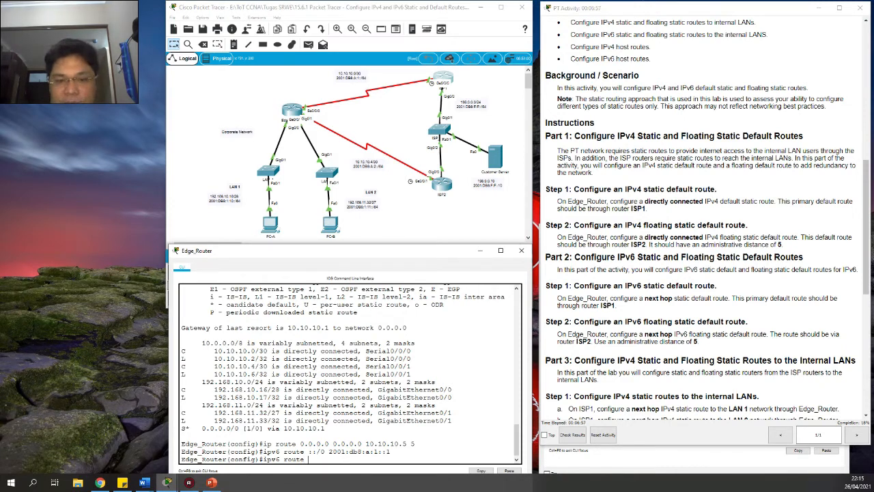
pyautogui.write('::/')
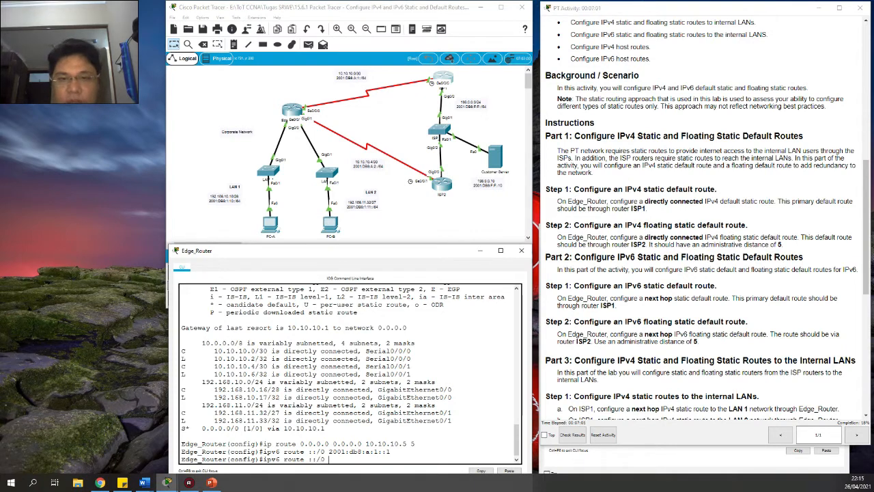
pyautogui.write('01')
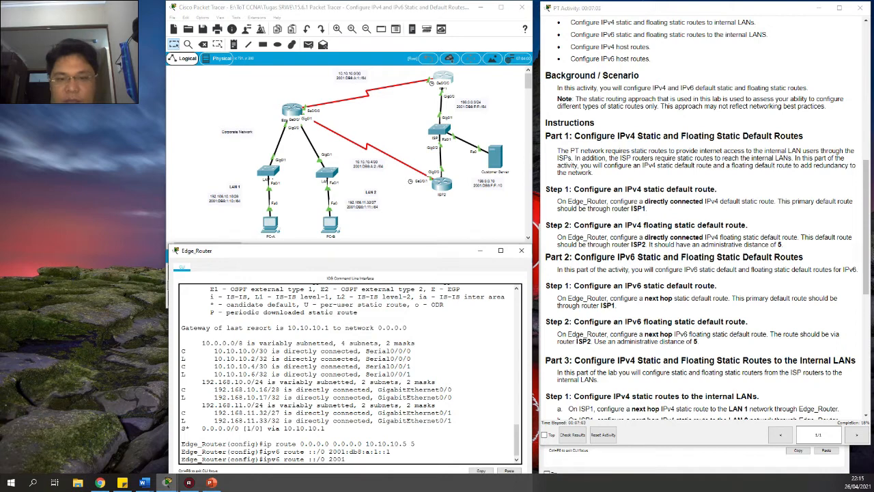
pyautogui.write(':db8')
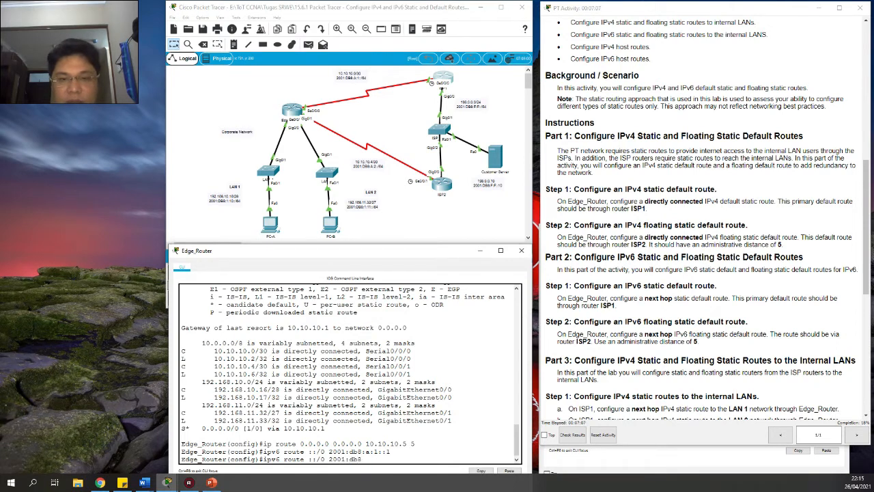
pyautogui.write(':a:2::1 5')
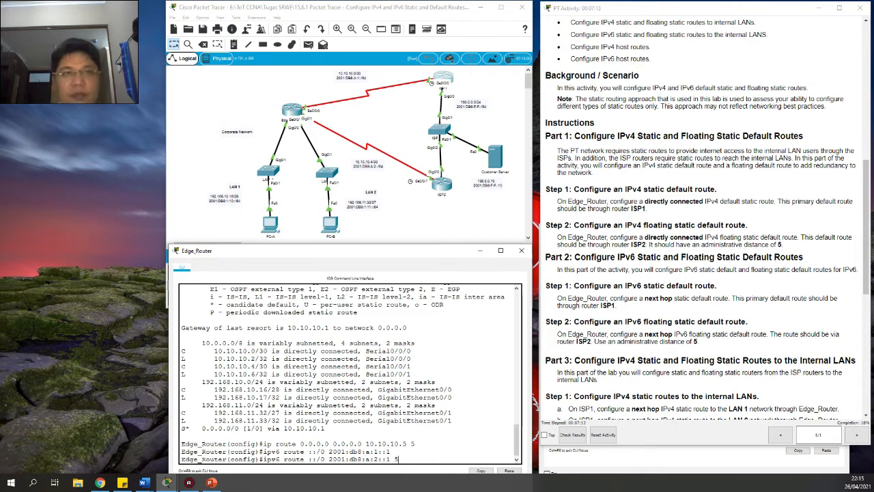
pyautogui.press('Return')
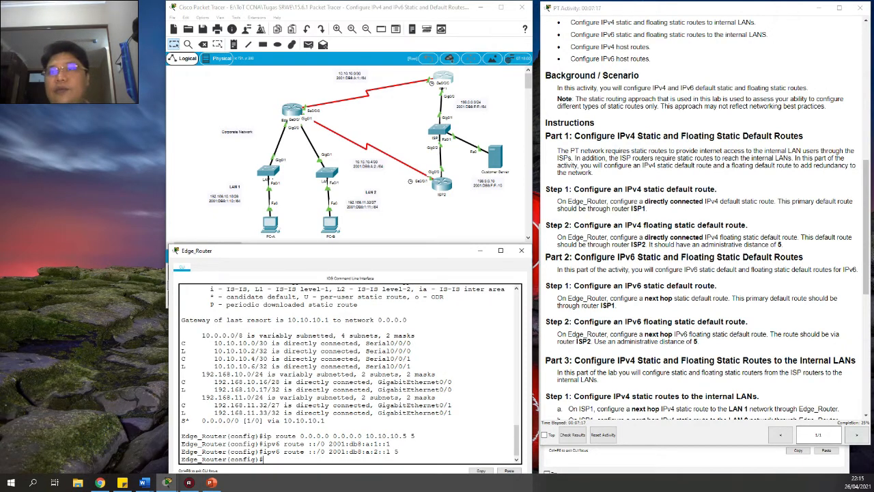
# Try to configure the IPv4 static route to LAN 1 on Edge_Router with ip route 192.168.10.16 255.255.255.240 10.10.10.2
pyautogui.scroll(-2, 698, 317)
pyautogui.scroll(-2, 698, 316)
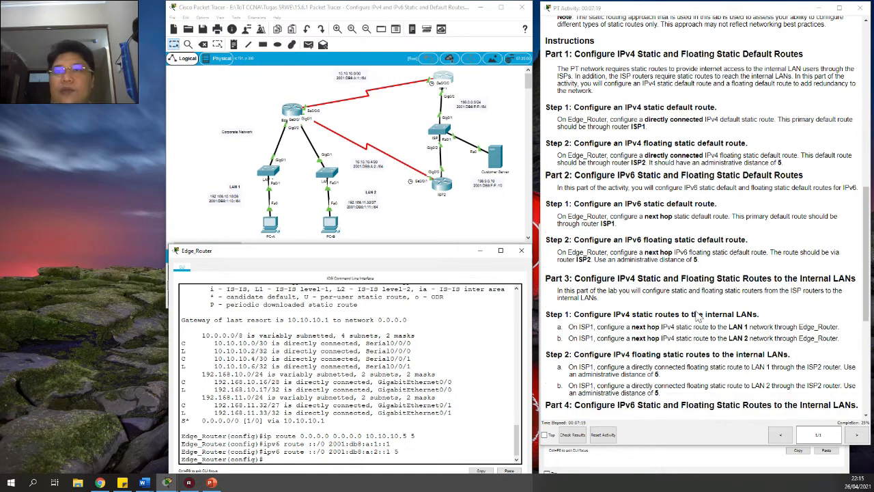
pyautogui.scroll(-2, 698, 317)
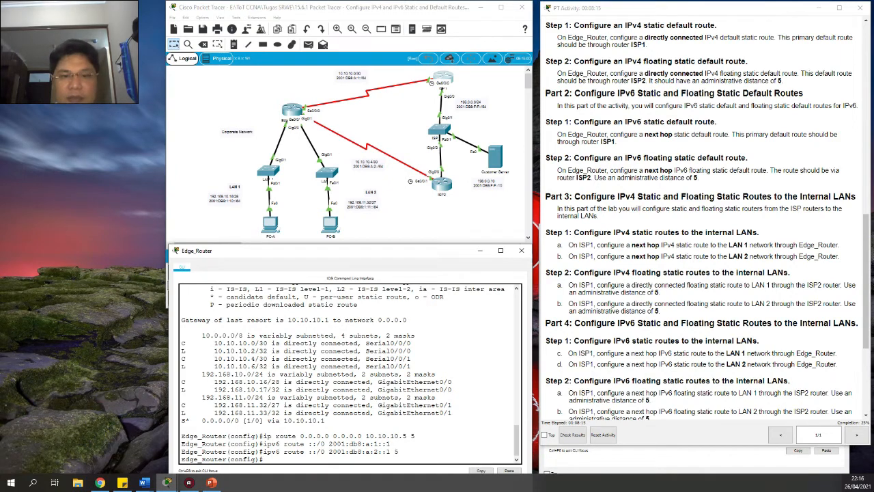
pyautogui.write('i')
pyautogui.write('p route 1')
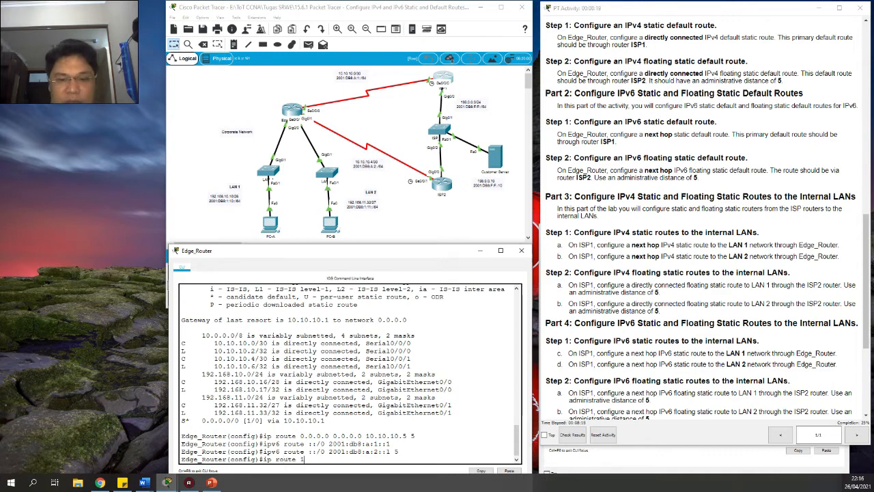
pyautogui.write('92.168')
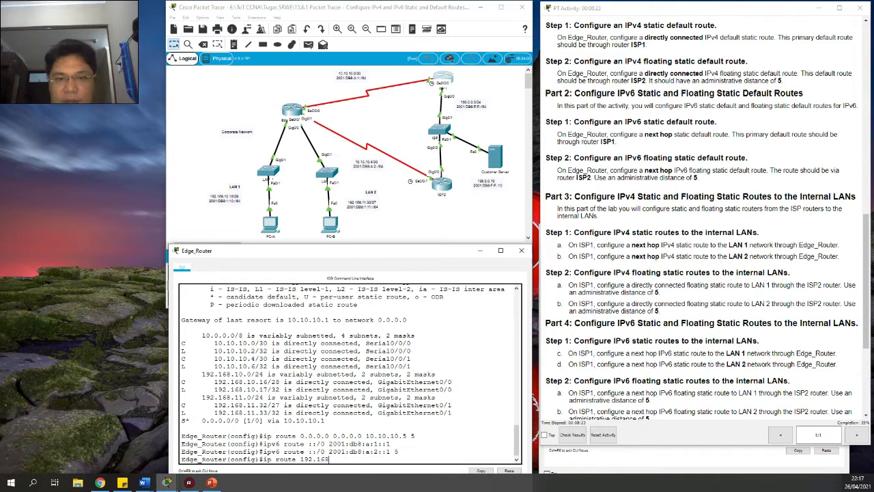
pyautogui.write('.10')
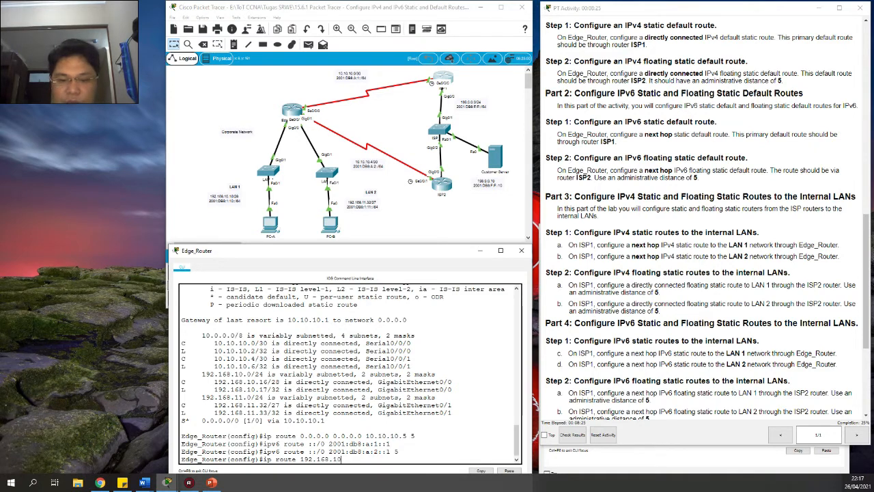
pyautogui.write('.16 255.255.255.24')
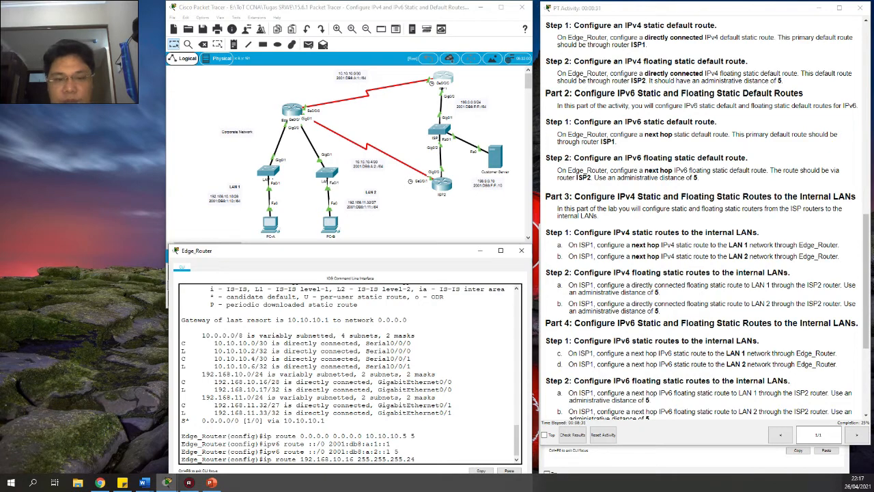
pyautogui.write('0 10.10.10')
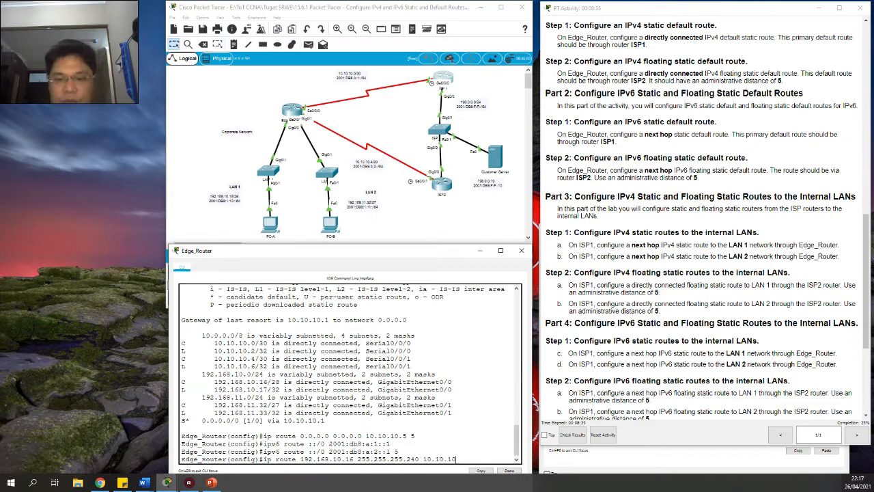
pyautogui.write('.2')
pyautogui.press('Return')
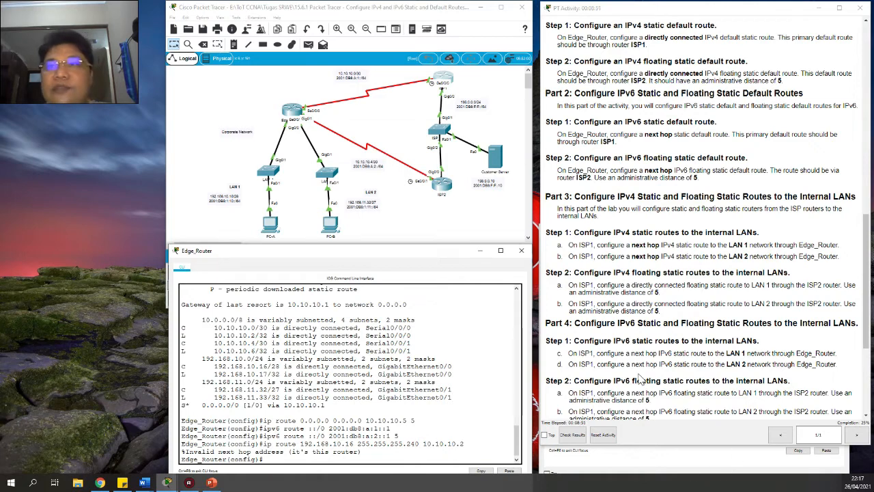
# Check which router Part 3 Step 1 names and bring ISP1's command line over Edge_Router's, clear of the activity instructions
pyautogui.moveTo(595, 353); pyautogui.dragTo(569, 354)
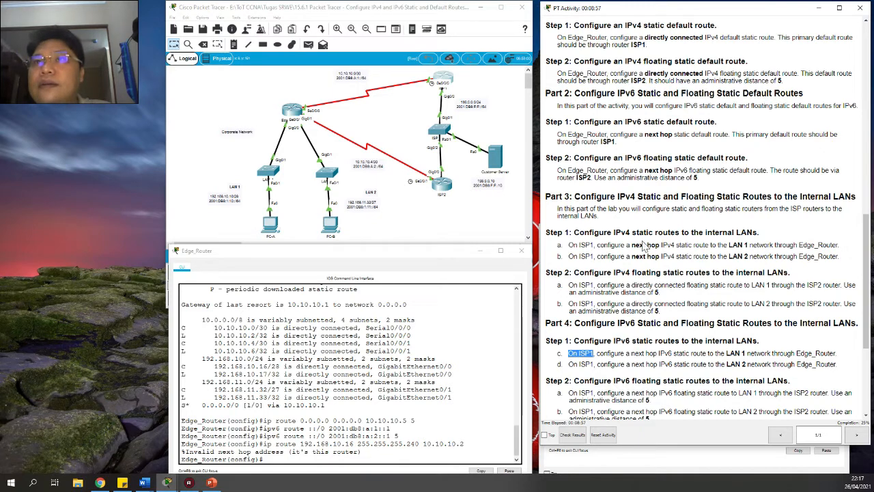
pyautogui.moveTo(595, 244); pyautogui.dragTo(569, 245)
pyautogui.click(638, 453)
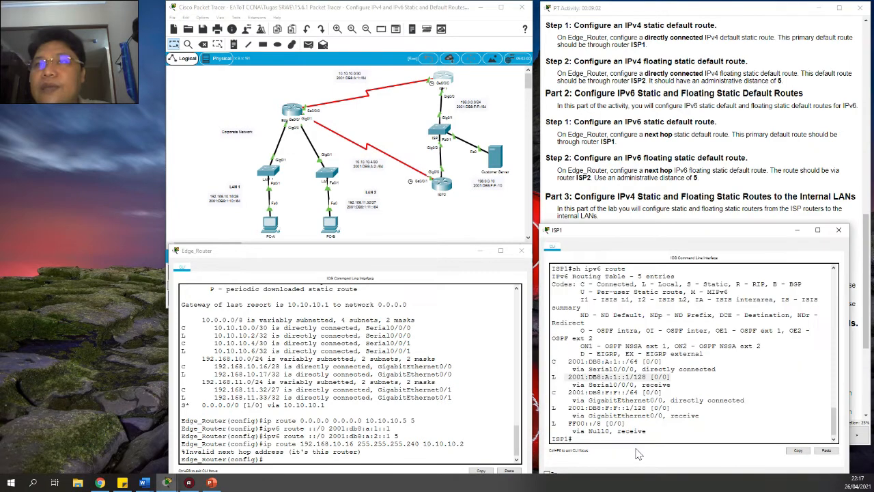
pyautogui.moveTo(618, 234); pyautogui.dragTo(265, 258)
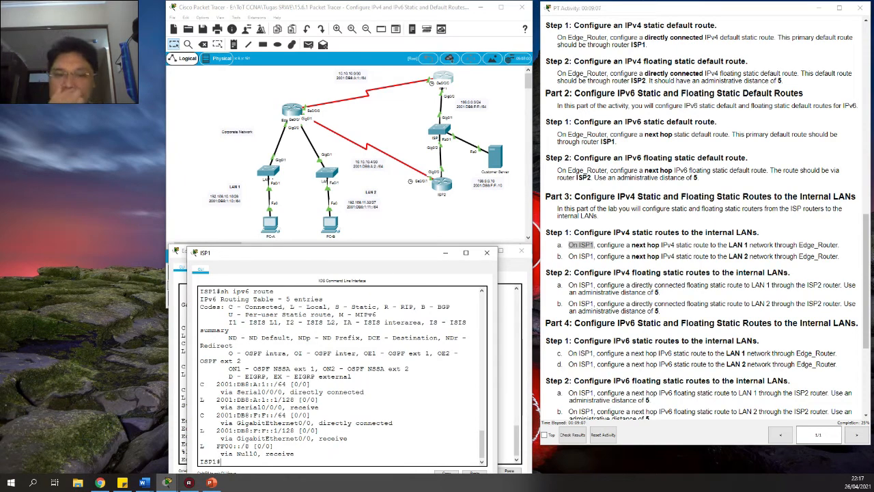
# Try ip route 192.168.10.11.32 255.255.255.240 10.10.10.2 in ISP1's privileged mode and clear the recalled command
pyautogui.write('ip ')
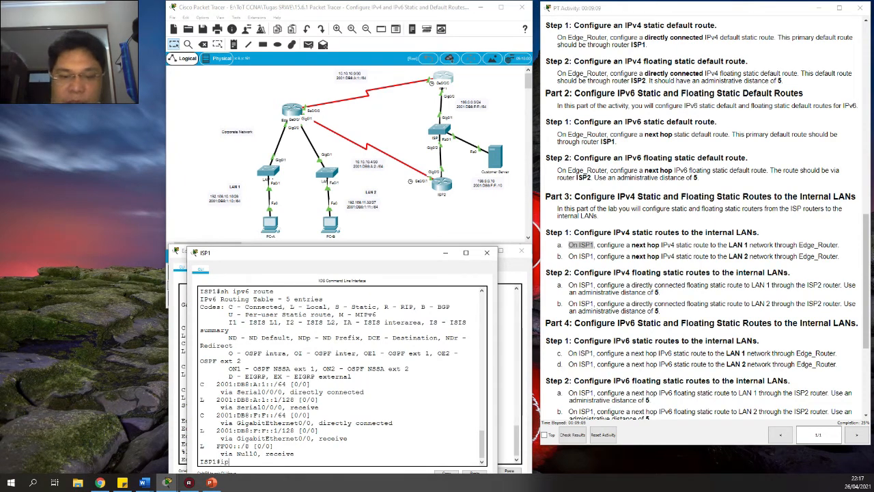
pyautogui.write('route')
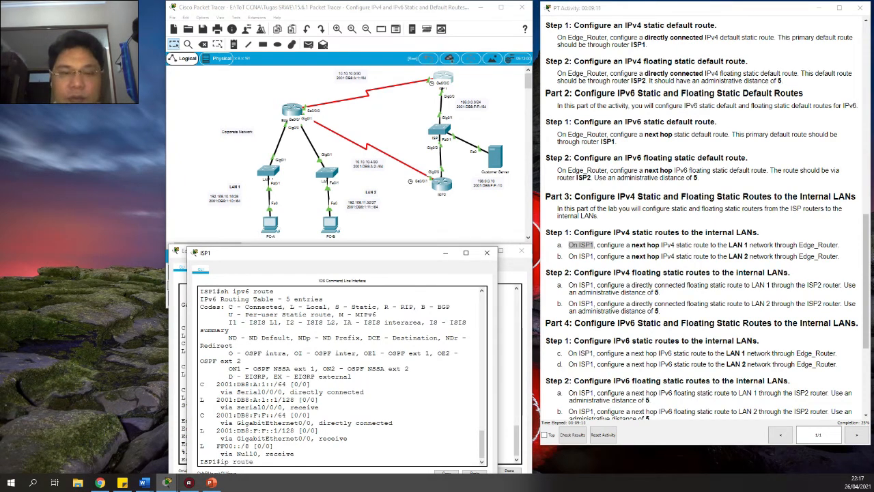
pyautogui.write(' 192.')
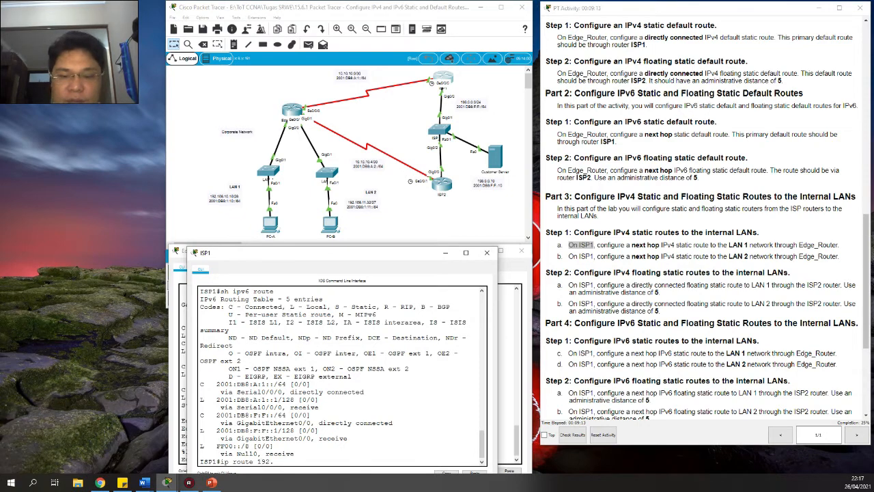
pyautogui.write('168.10.11.32')
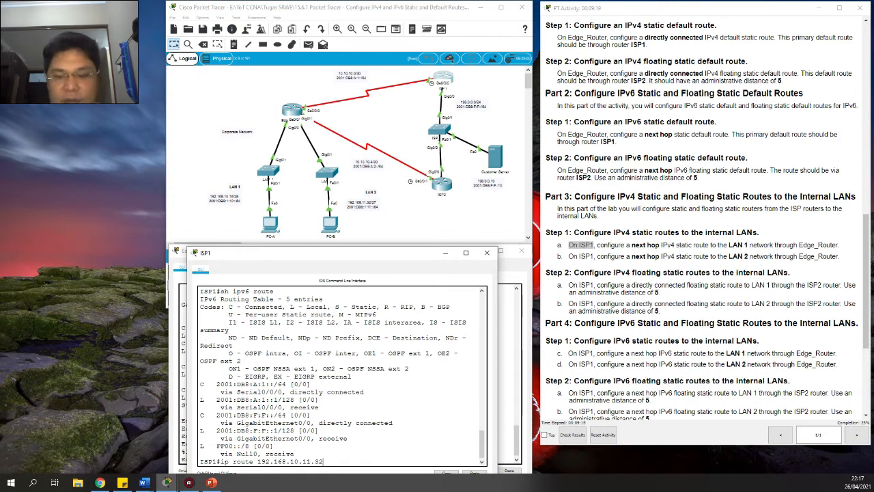
pyautogui.write(' 255.255.255')
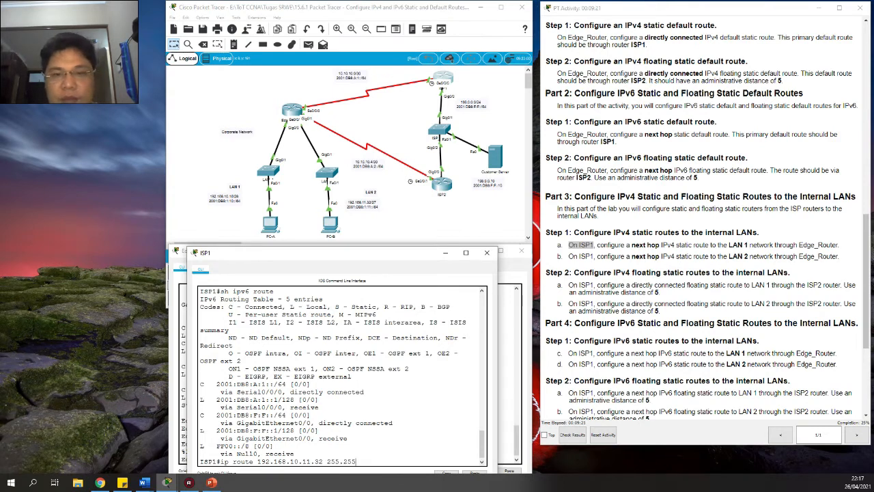
pyautogui.write('.255.2')
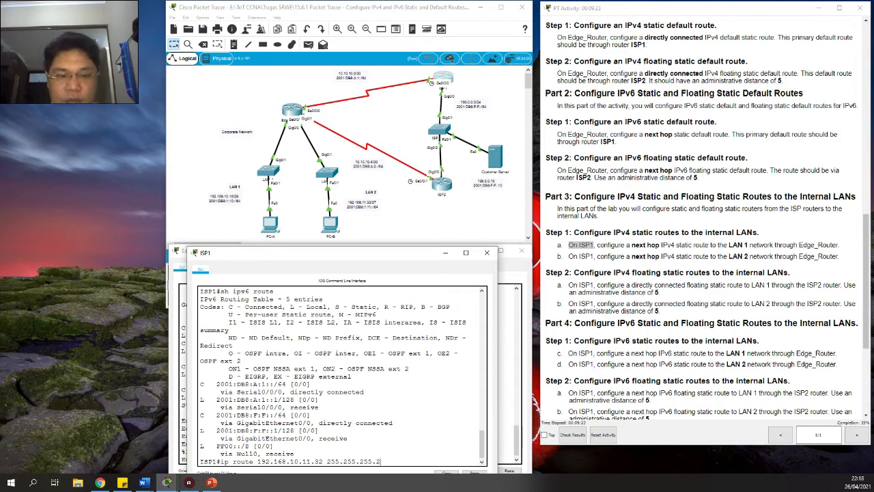
pyautogui.write('40 10.10.10.2')
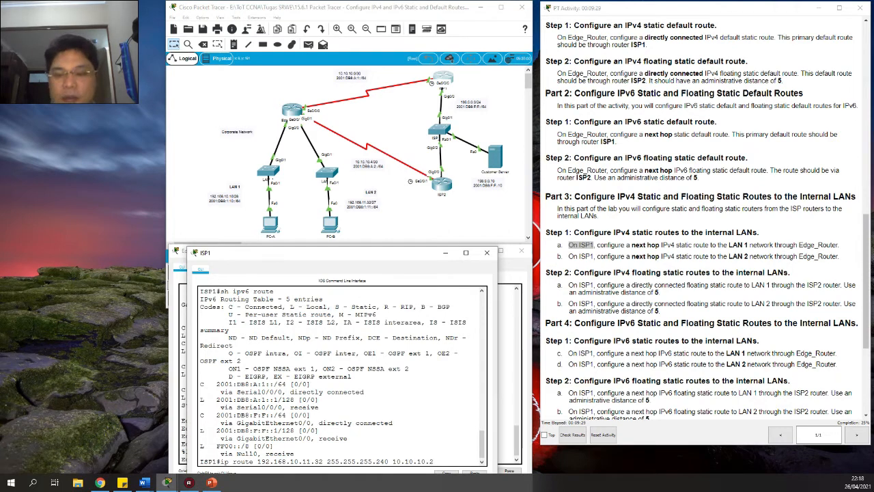
pyautogui.press('Return')
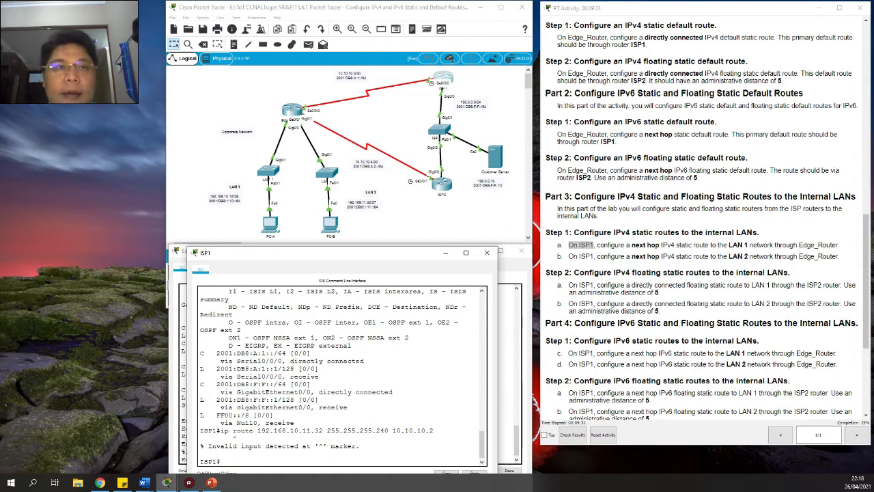
pyautogui.press('Up')
pyautogui.press('BackSpace')
pyautogui.press('BackSpace')
pyautogui.press('BackSpace')
pyautogui.press('BackSpace')
pyautogui.press('BackSpace')
pyautogui.press('BackSpace')
pyautogui.press('BackSpace')
pyautogui.press('BackSpace')
pyautogui.press('BackSpace')
pyautogui.press('BackSpace')
pyautogui.press('BackSpace')
pyautogui.press('BackSpace')
pyautogui.press('BackSpace')
pyautogui.press('BackSpace')
pyautogui.press('BackSpace')
pyautogui.press('BackSpace')
pyautogui.press('BackSpace')
pyautogui.press('BackSpace')
pyautogui.press('BackSpace')
pyautogui.press('BackSpace')
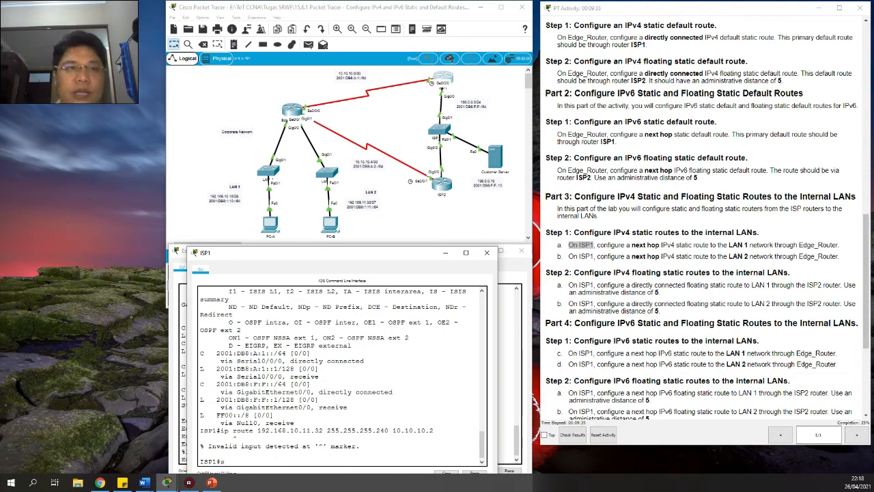
pyautogui.press('BackSpace')
# Enter ISP1's global configuration mode and configure the next-hop route to LAN 1 with ip route 192.168.10.16 255.255.255.240 10.10.10.2
pyautogui.write('conf t')
pyautogui.press('Return')
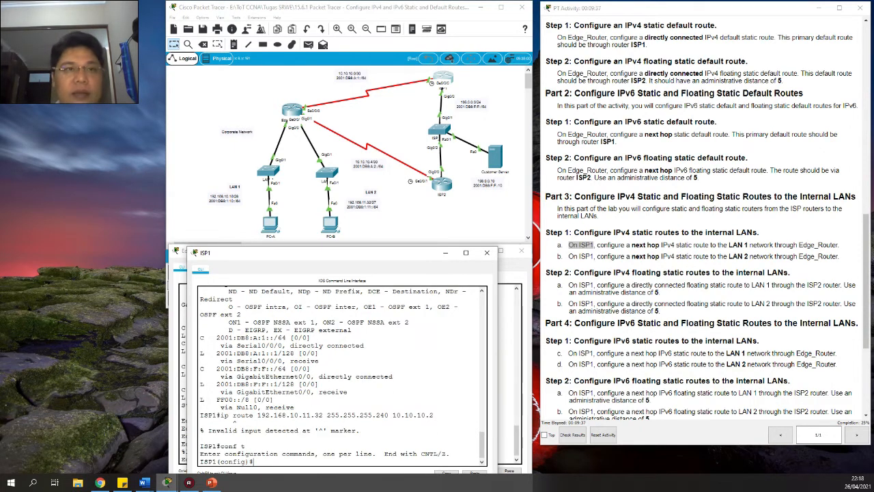
pyautogui.write('ip route 192.168')
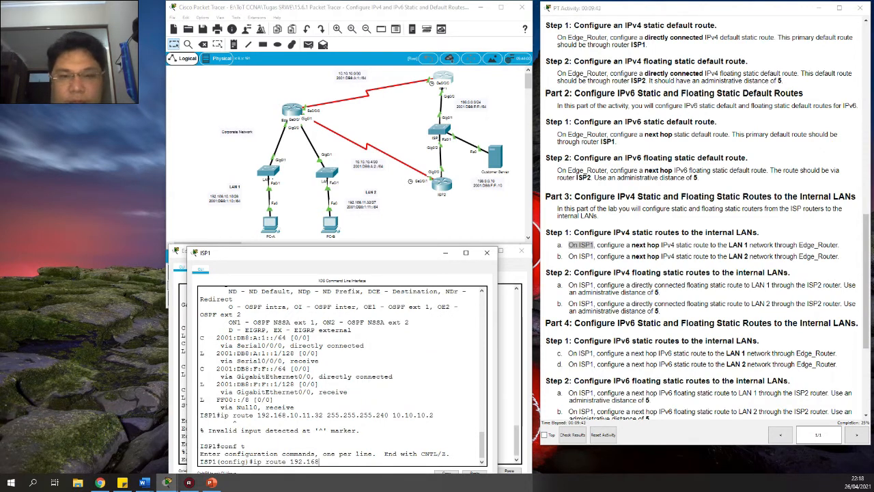
pyautogui.write('.10')
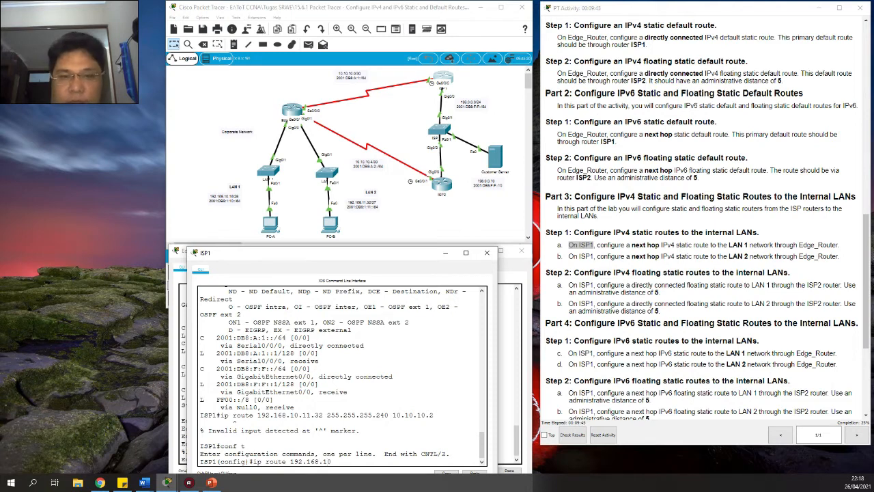
pyautogui.write('.16 255')
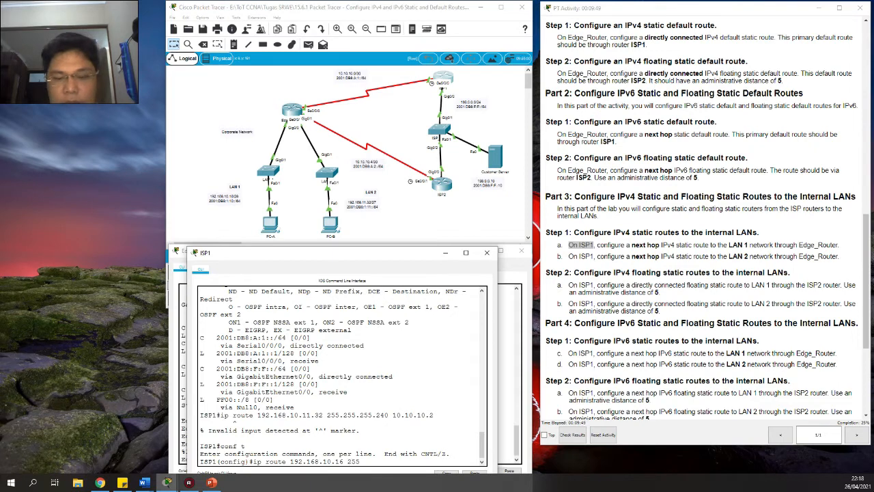
pyautogui.write('.255.255.2')
pyautogui.write('40 10')
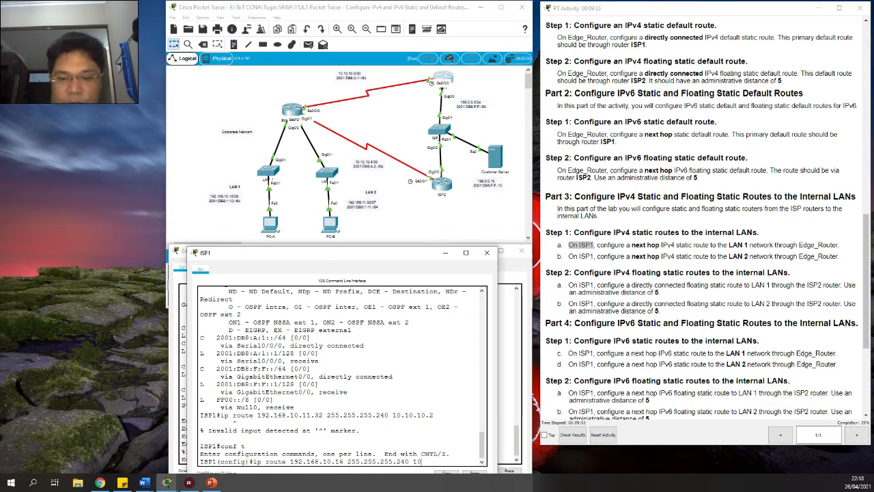
pyautogui.write('.10.10.10.2')
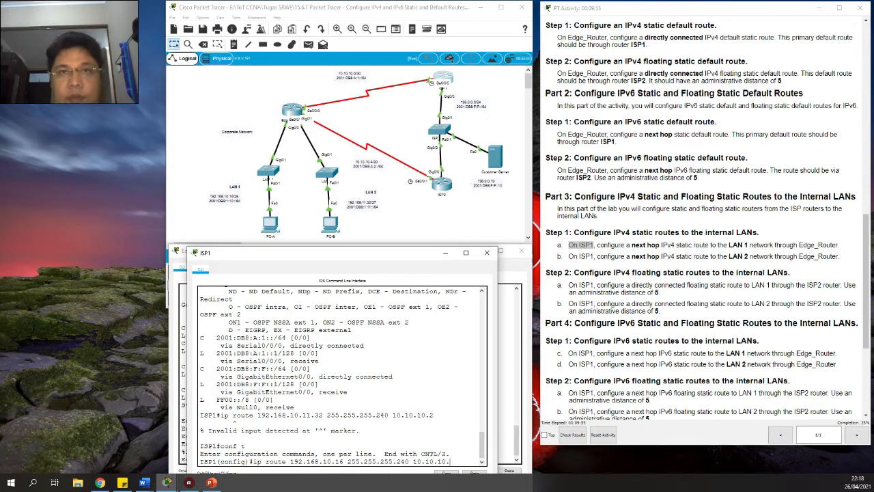
pyautogui.press('Return')
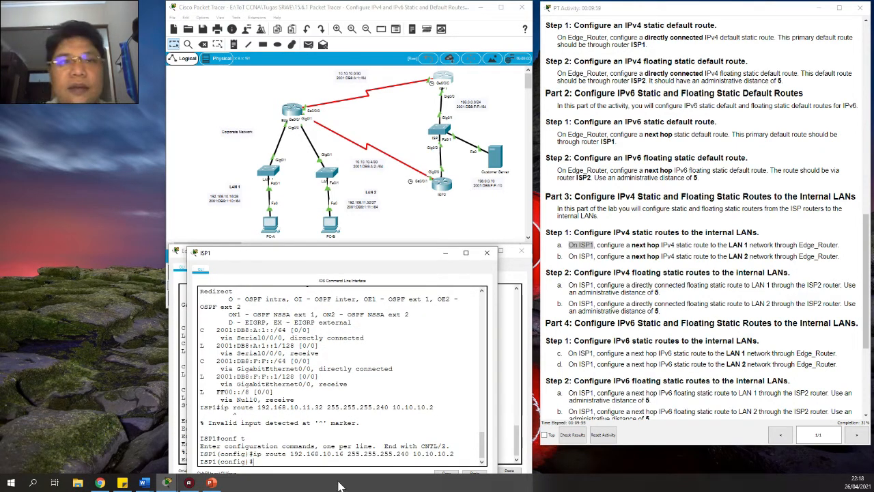
# Place the Edge_Router and ISP1 command lines side by side and compare ISP1's LAN 1 route with Edge_Router's connected routes
pyautogui.click(184, 262)
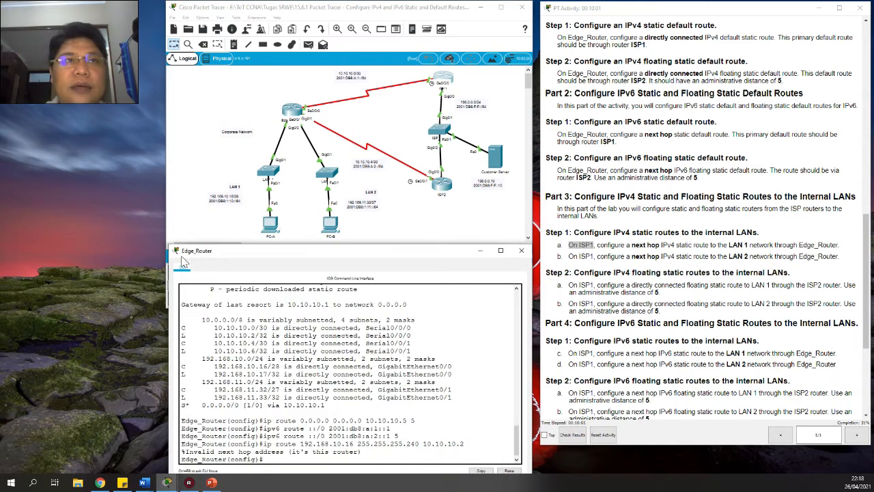
pyautogui.moveTo(226, 254); pyautogui.dragTo(527, 264)
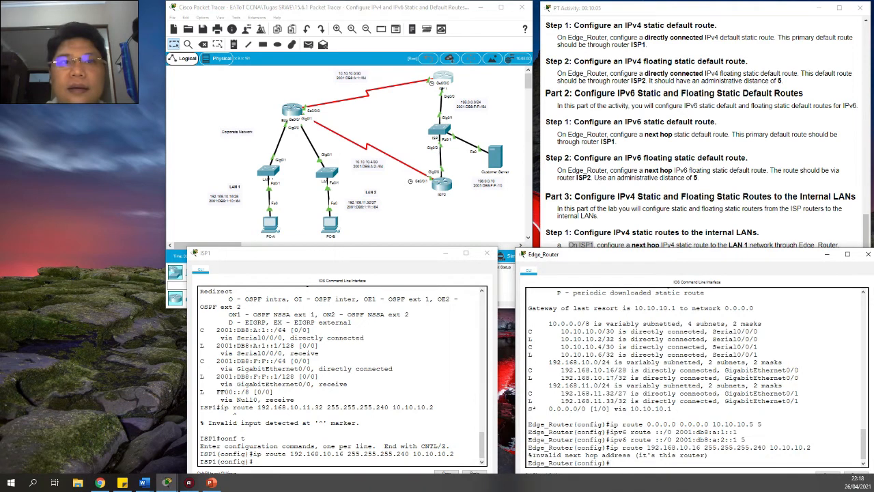
pyautogui.moveTo(290, 453); pyautogui.dragTo(446, 453)
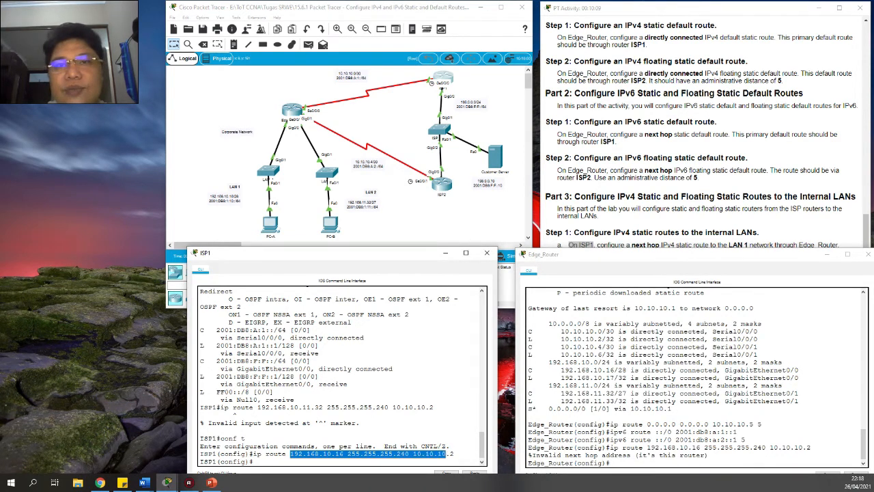
pyautogui.moveTo(325, 259); pyautogui.dragTo(314, 259)
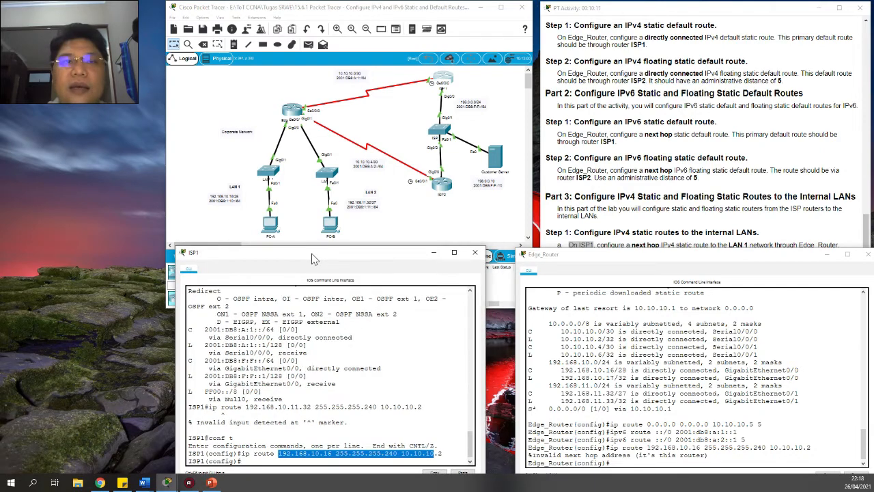
pyautogui.moveTo(609, 266); pyautogui.dragTo(596, 275)
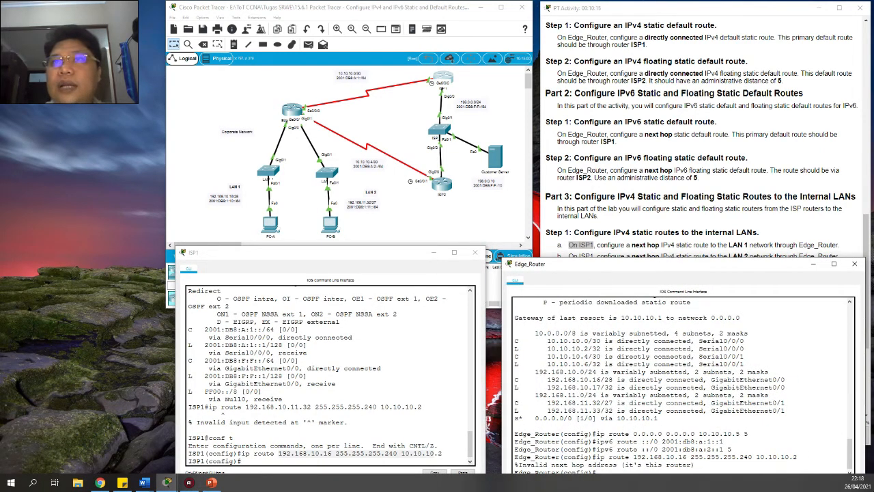
pyautogui.click(601, 220)
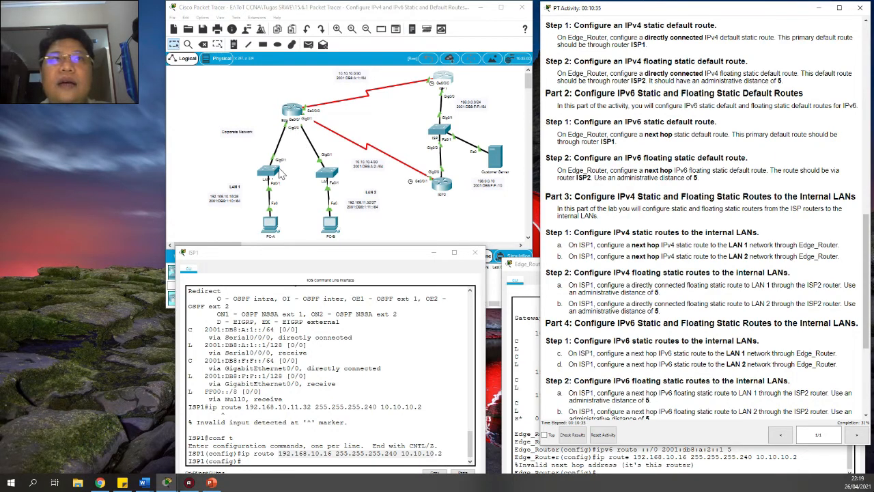
pyautogui.click(526, 382)
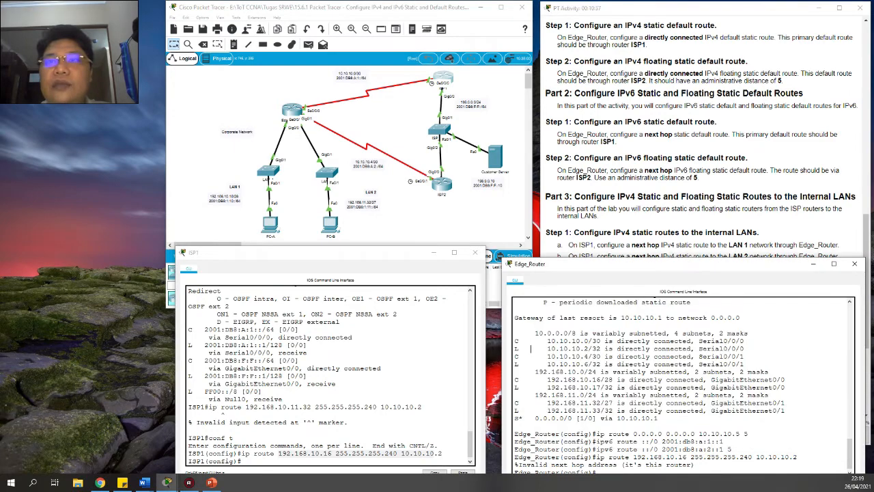
pyautogui.moveTo(621, 267); pyautogui.dragTo(614, 234)
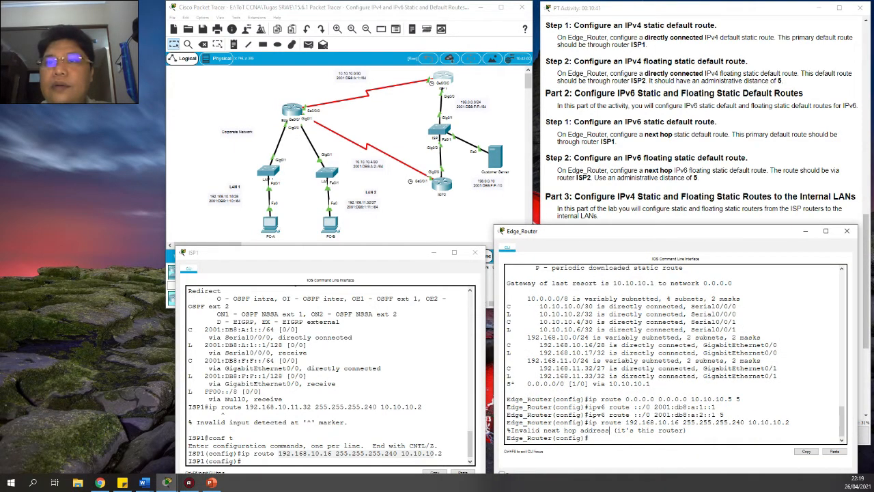
# Display Edge_Router's IPv4 routing table with do sh ip route and examine its connected LAN 1 and Serial0/0/0 networks
pyautogui.write('do sh ip')
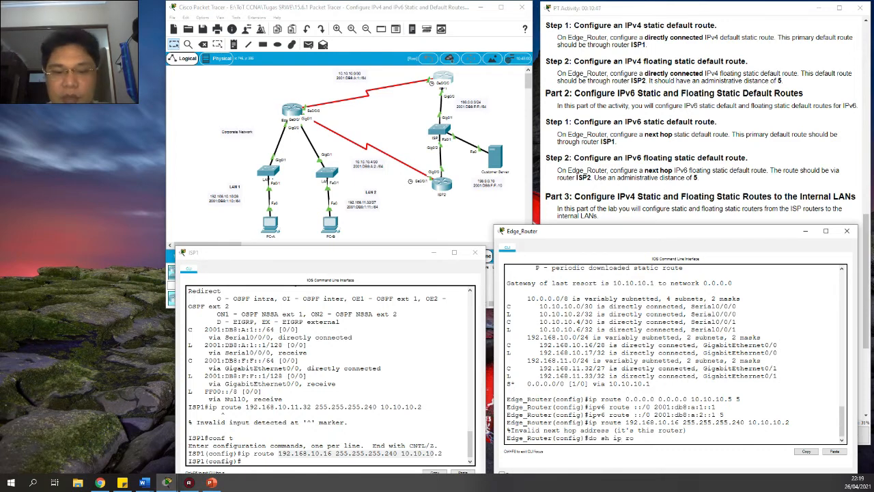
pyautogui.write(' route')
pyautogui.press('Return')
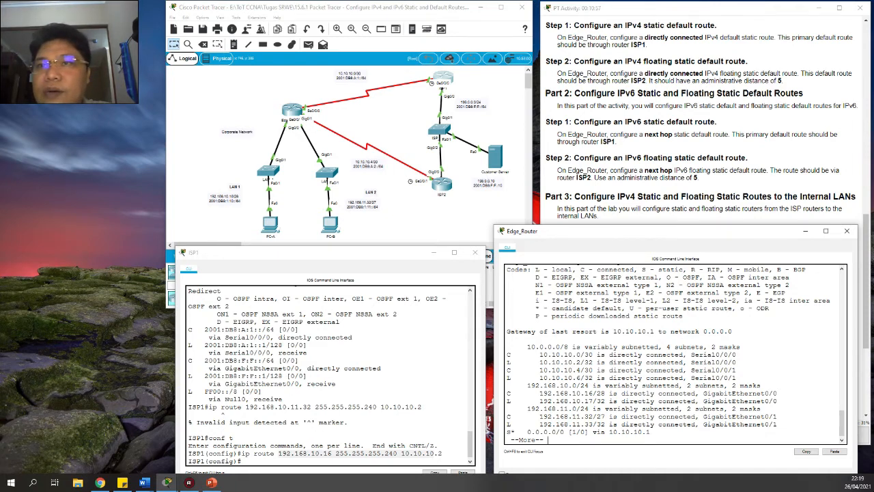
pyautogui.moveTo(605, 393); pyautogui.dragTo(540, 393)
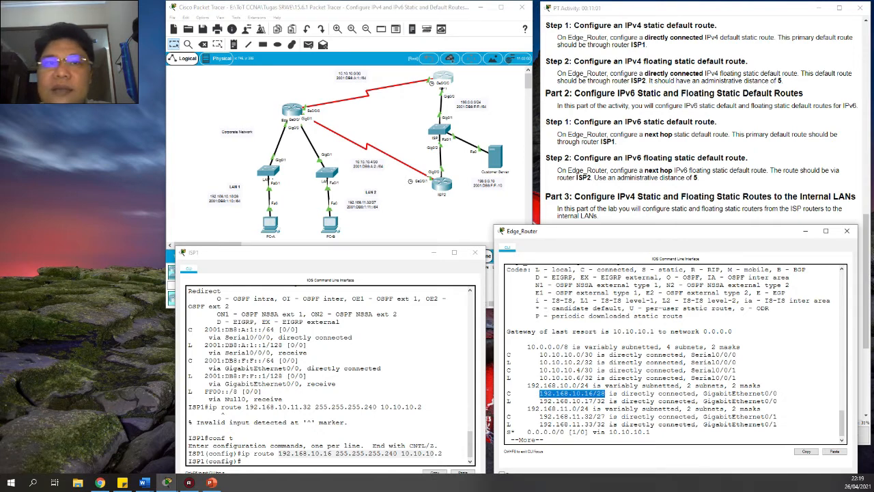
pyautogui.moveTo(539, 362); pyautogui.dragTo(716, 355)
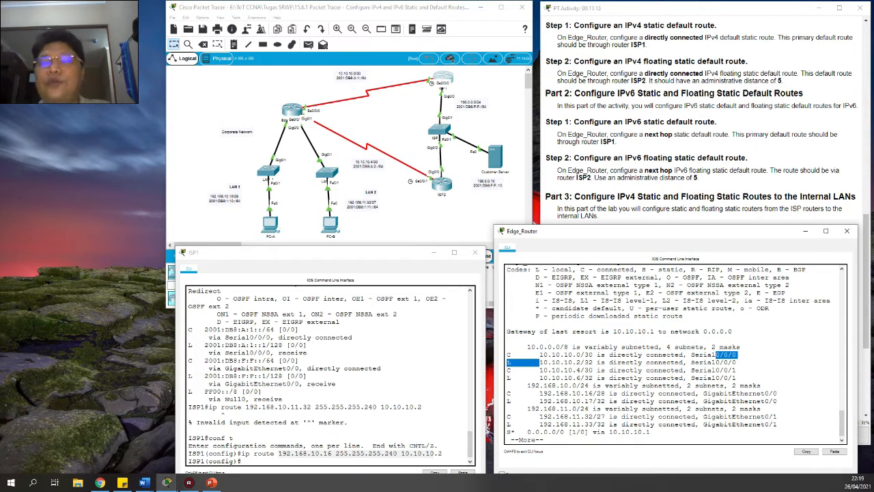
# Check Part 3 Step 1 and configure ISP1's next-hop route to LAN 2 with ip route 192.168.11.32 255.255.255.224 10.10.10.2
pyautogui.click(640, 211)
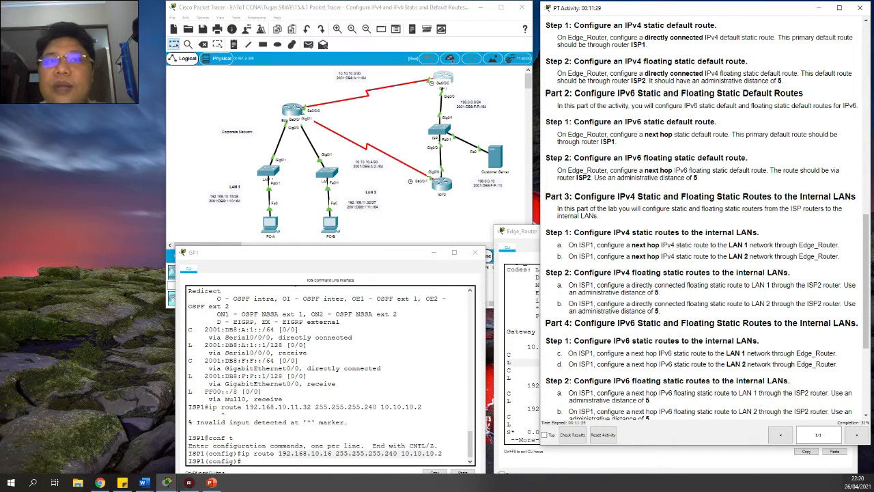
pyautogui.moveTo(434, 454); pyautogui.dragTo(279, 453)
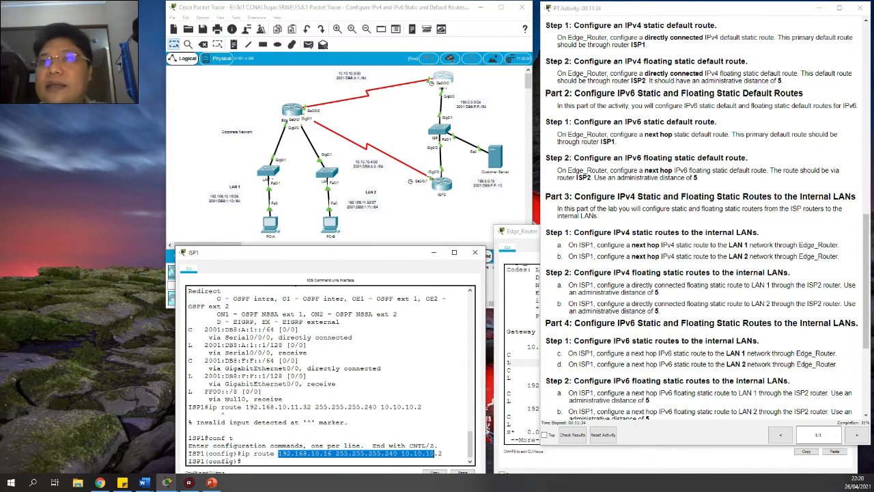
pyautogui.click(255, 463)
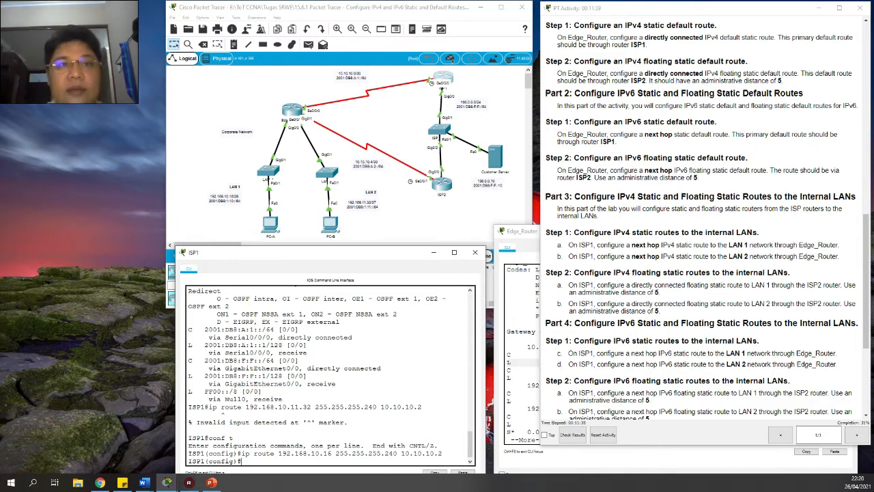
pyautogui.write('ip route')
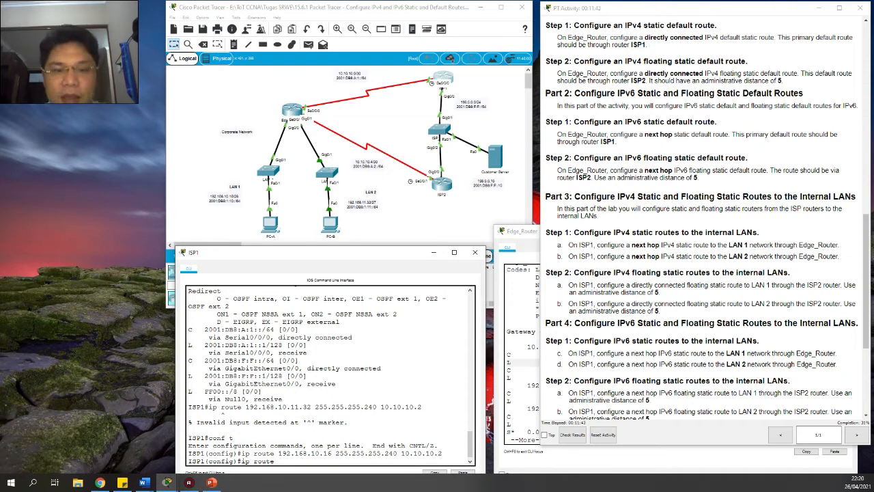
pyautogui.write(' 192.1')
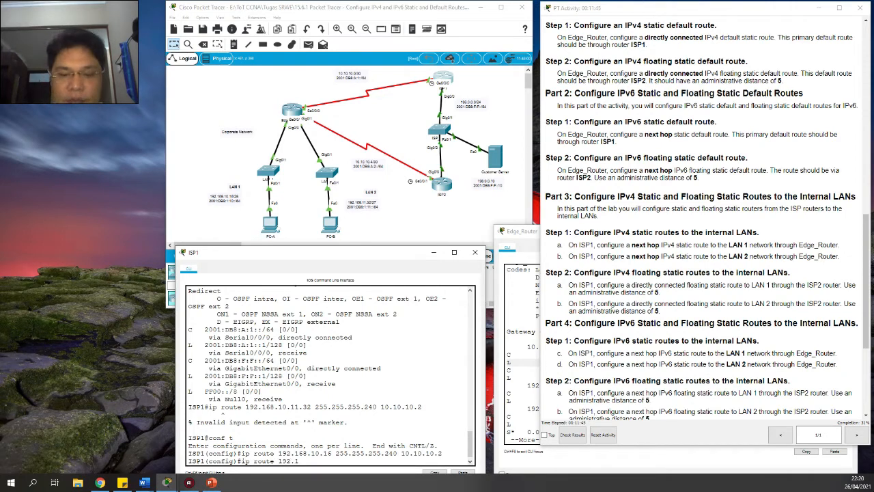
pyautogui.write('68.11.32 ')
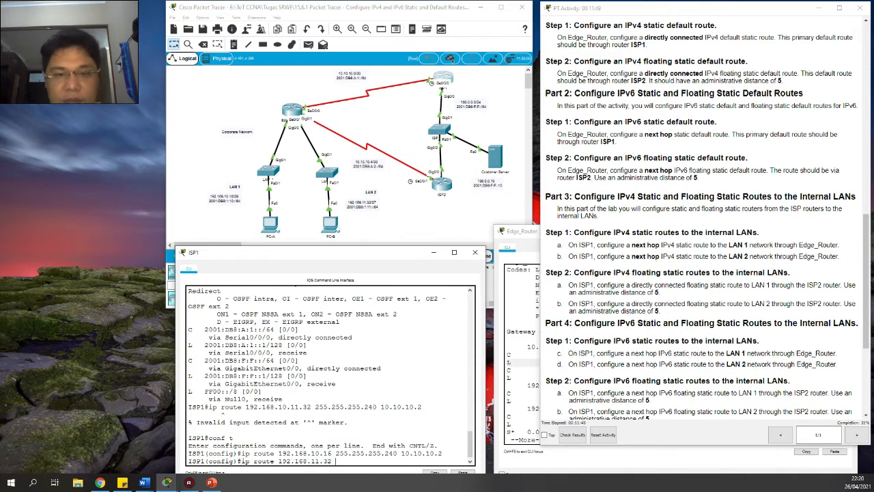
pyautogui.write('255.255.255.224 10.10.10.2')
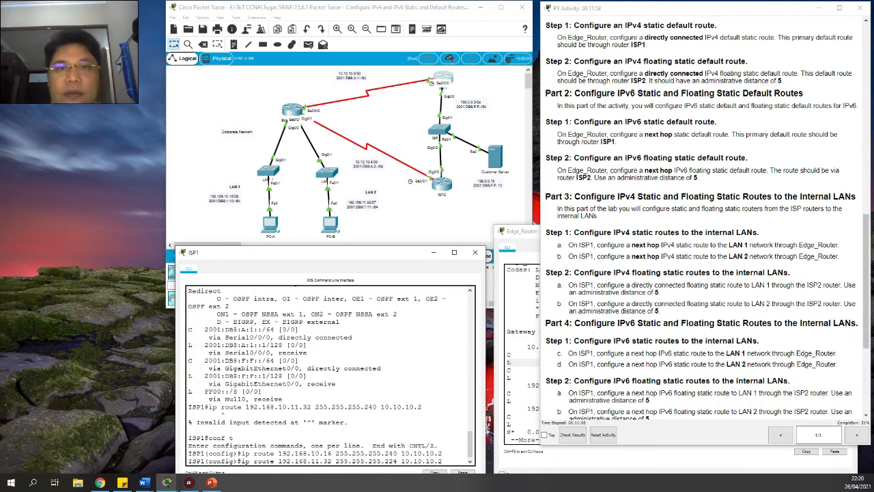
pyautogui.press('Return')
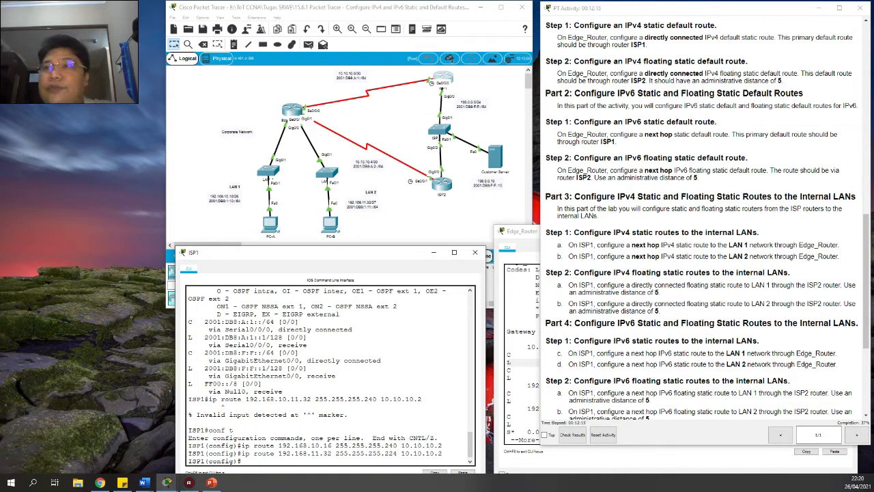
# Configure ISP1's directly connected floating route to LAN 1 through ISP2 with ip route 192.168.10.16 255.255.255.240 g0/0 5
pyautogui.scroll(-2, 707, 219)
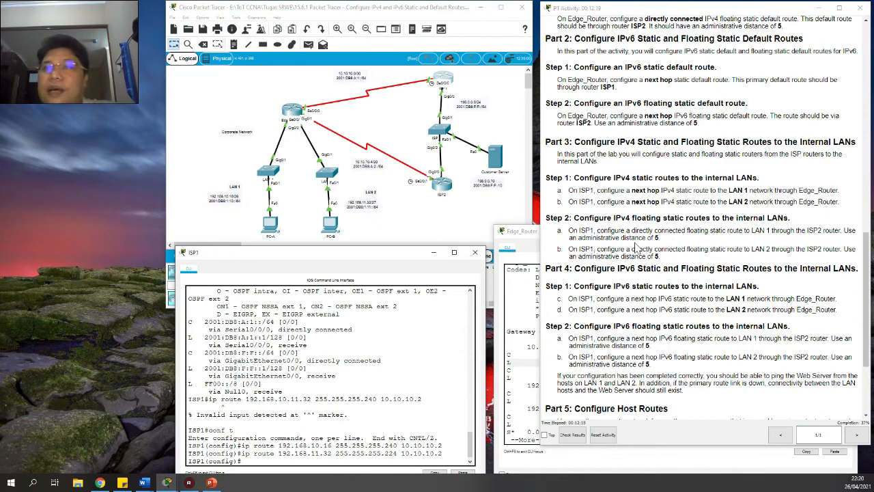
pyautogui.scroll(10, 707, 218)
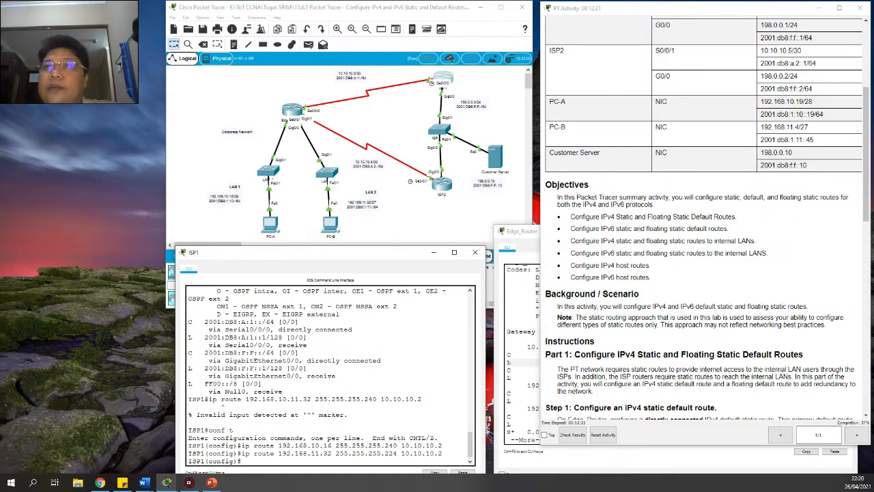
pyautogui.scroll(5, 817, 136)
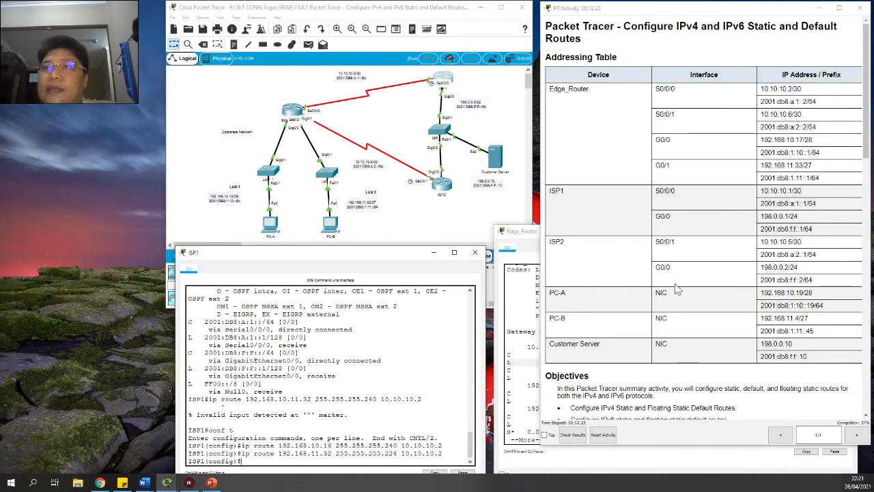
pyautogui.scroll(-5, 678, 290)
pyautogui.scroll(-8, 678, 290)
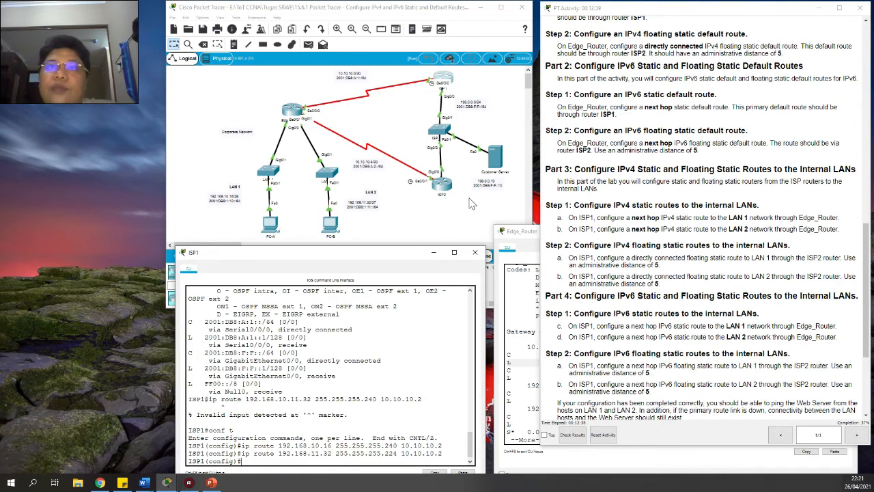
pyautogui.click(326, 443)
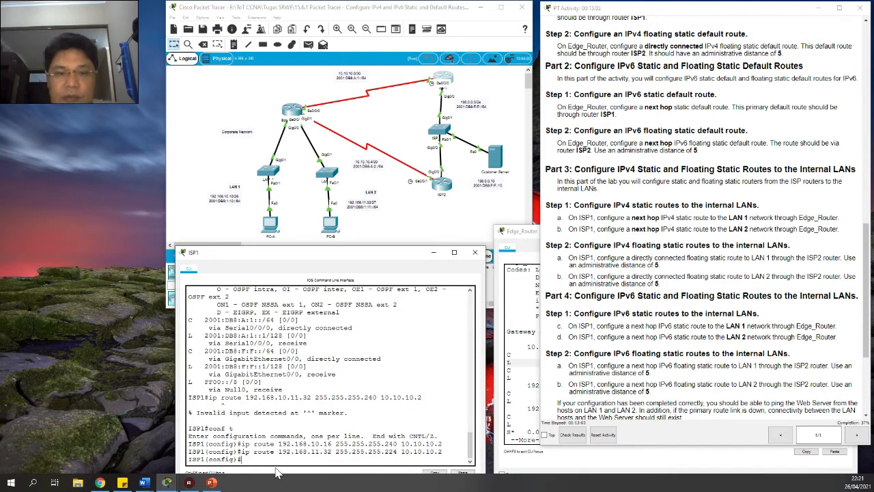
pyautogui.write('ip')
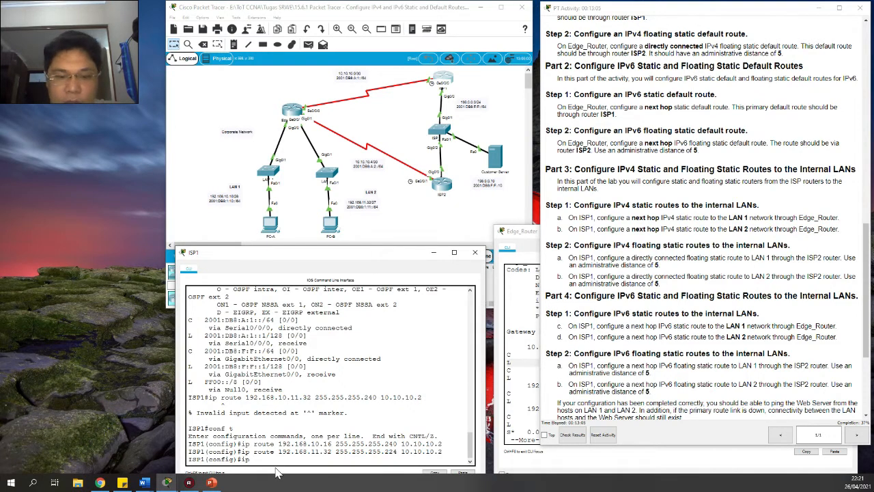
pyautogui.write(' route 192')
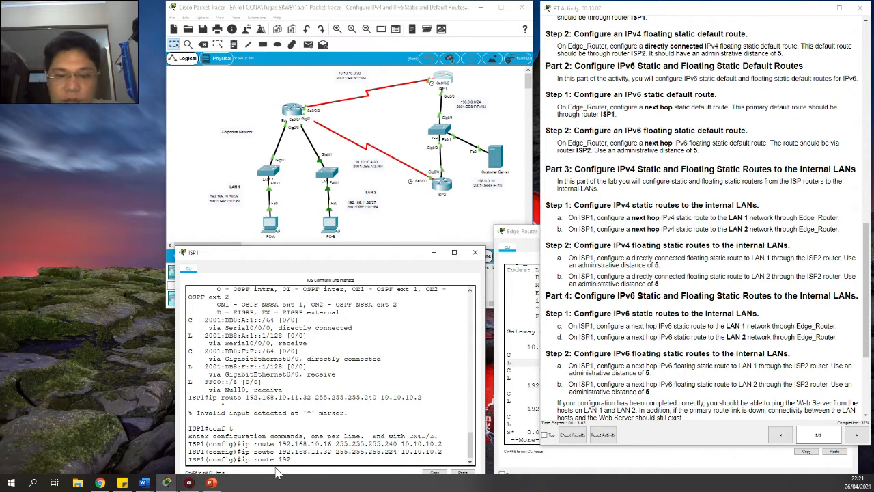
pyautogui.write('.168.10.1')
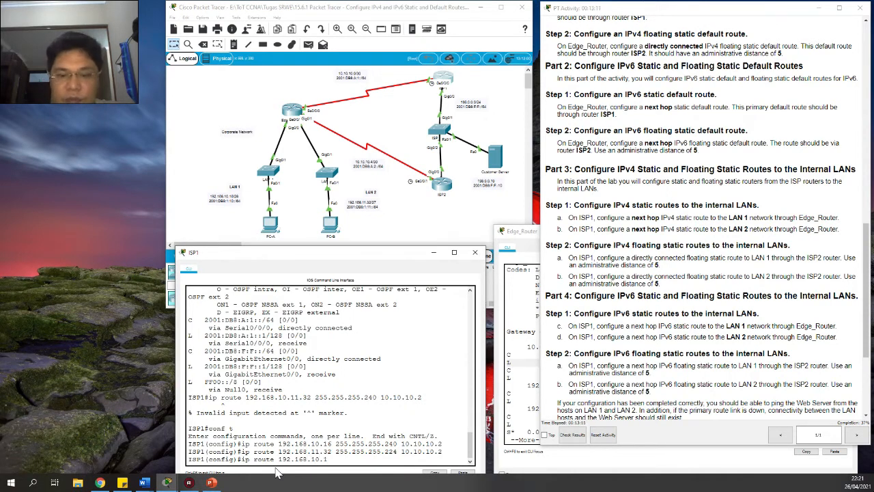
pyautogui.write('6 25')
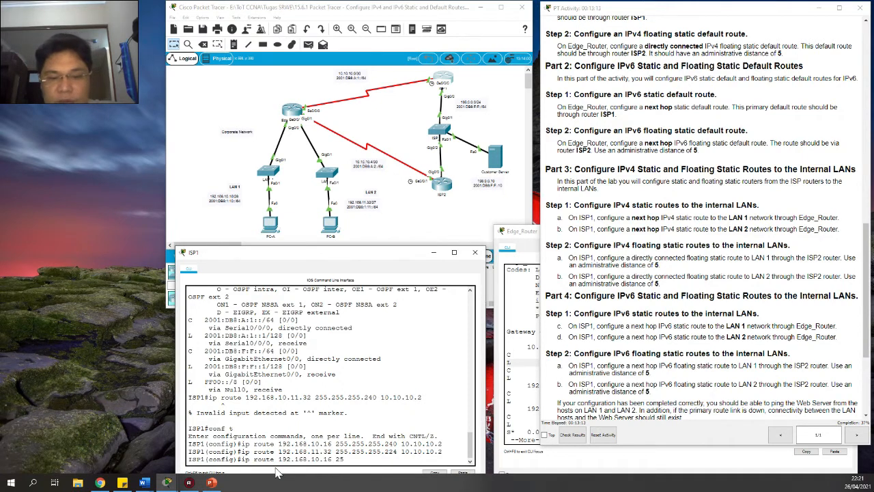
pyautogui.write('5.255.255.240')
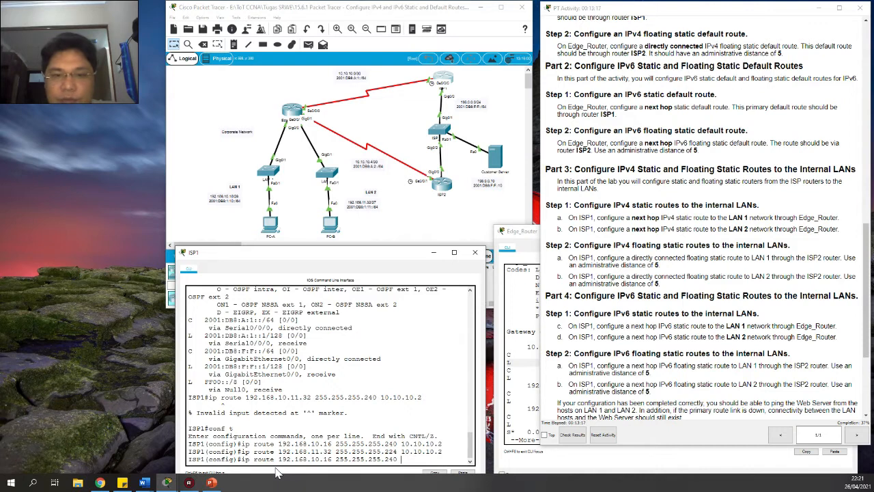
pyautogui.write(' g0/0 5')
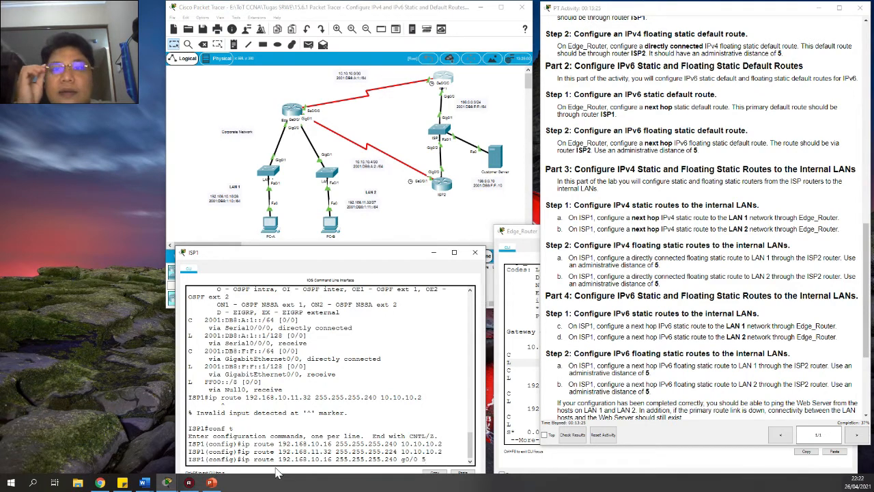
pyautogui.press('Return')
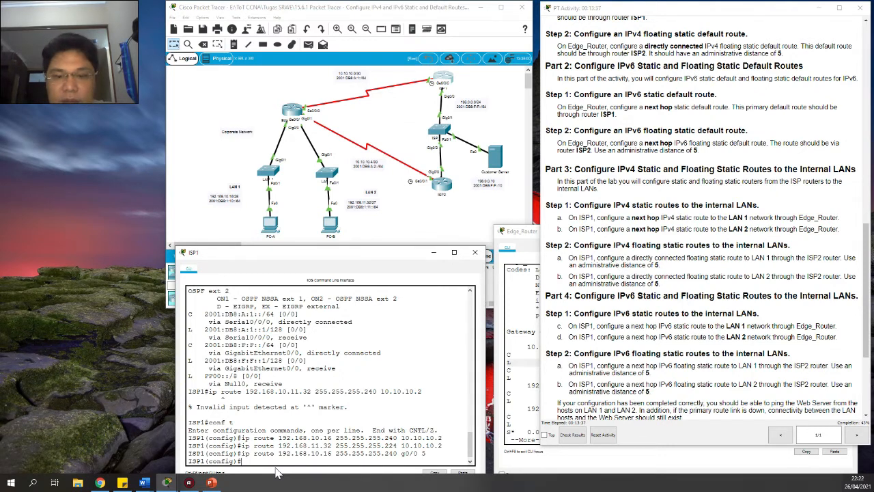
# Configure ISP1's directly connected floating route to LAN 2 through ISP2 with ip route 192.168.11.32 255.255.255.224 g0/0 5
pyautogui.write('ip route 192.1')
pyautogui.write('68')
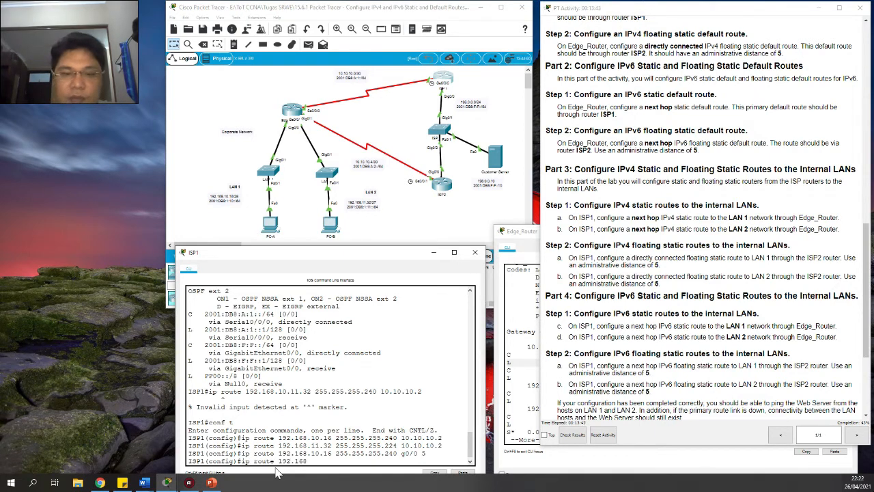
pyautogui.write('.11.32 255.')
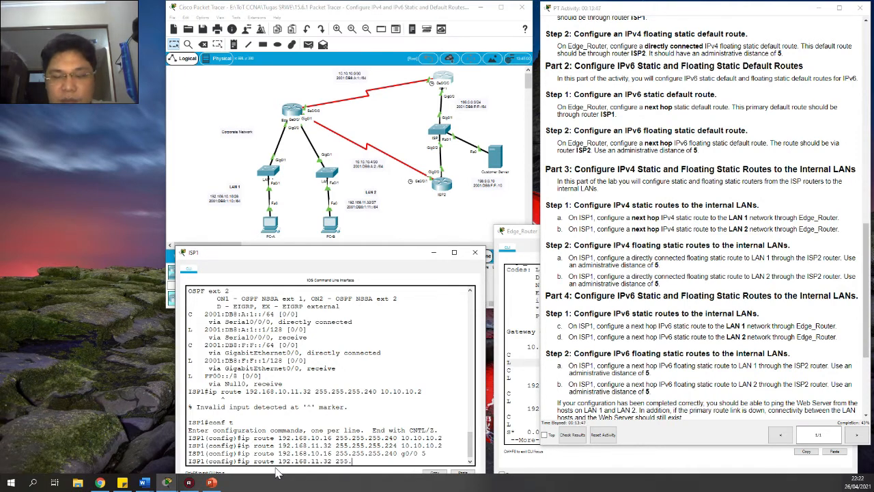
pyautogui.write('255.255.2')
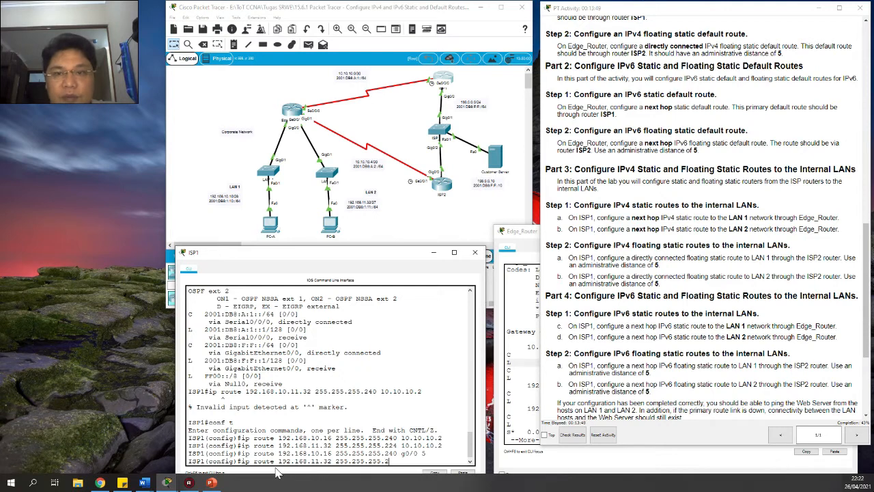
pyautogui.write('24 g0/')
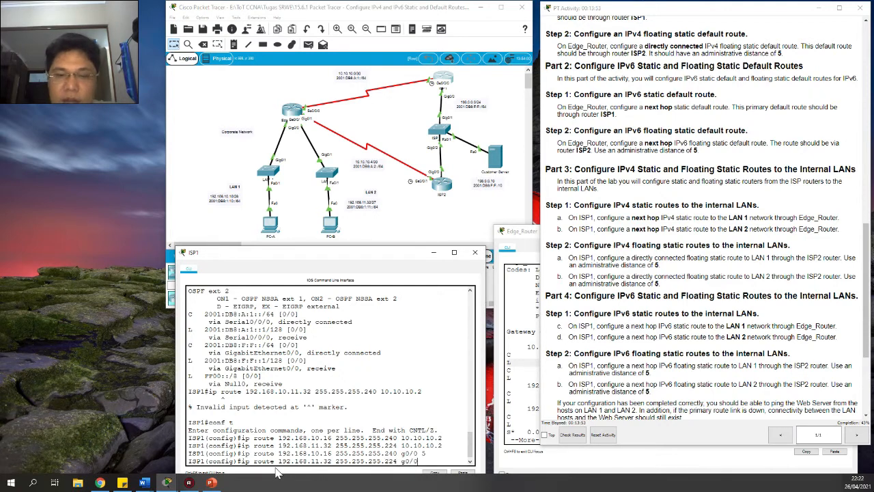
pyautogui.write('0 5')
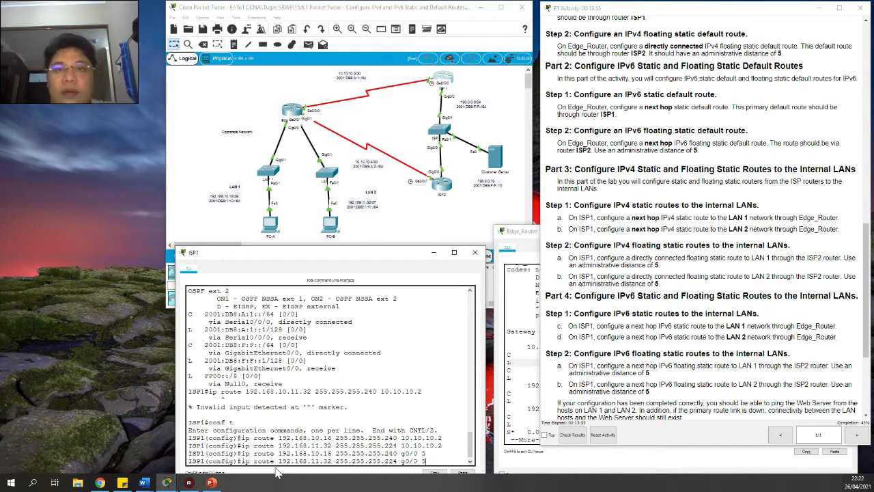
pyautogui.press('Return')
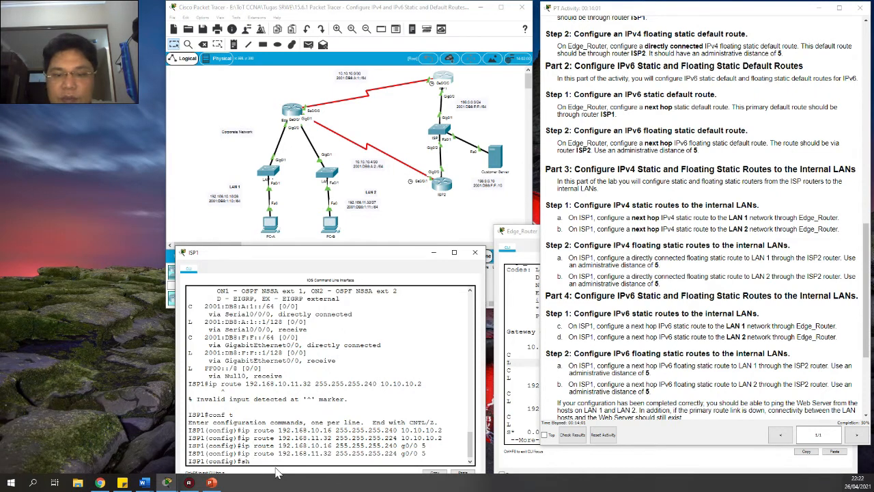
# List ISP1's static IPv4 routes from configuration mode with do sh ip route static and examine the LAN 1 and LAN 2 entries
pyautogui.write('sh ip route static')
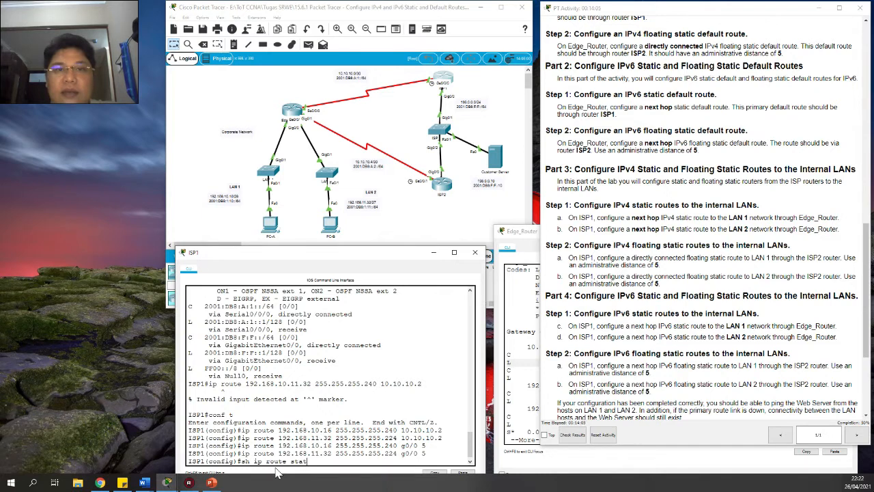
pyautogui.press('Tab')
pyautogui.write('ic')
pyautogui.hotkey('ctrl', 'a')
pyautogui.write('do')
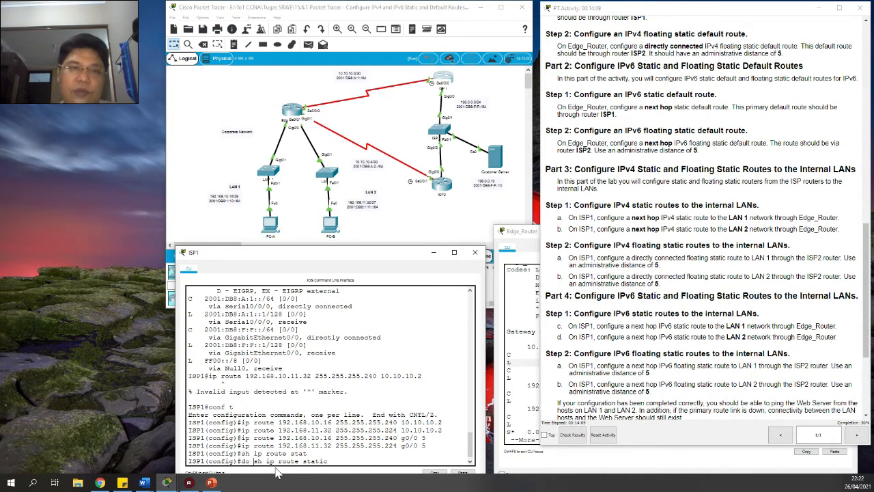
pyautogui.press('Return')
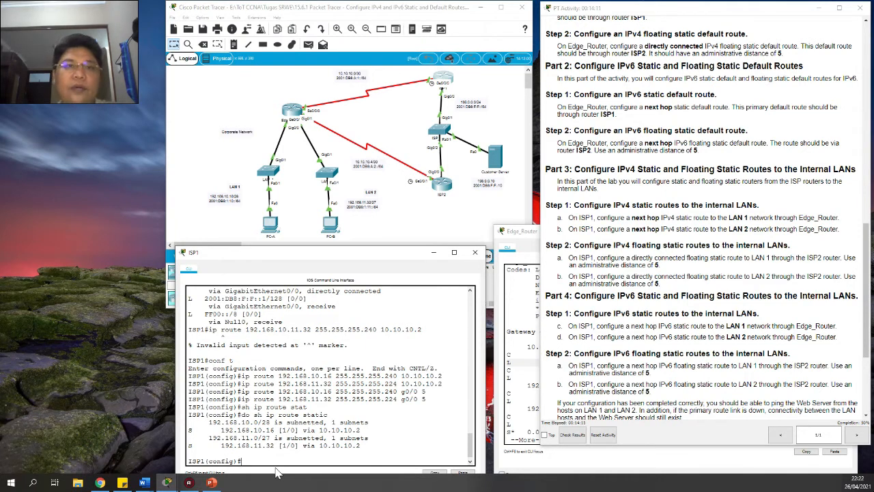
pyautogui.moveTo(361, 446); pyautogui.dragTo(189, 431)
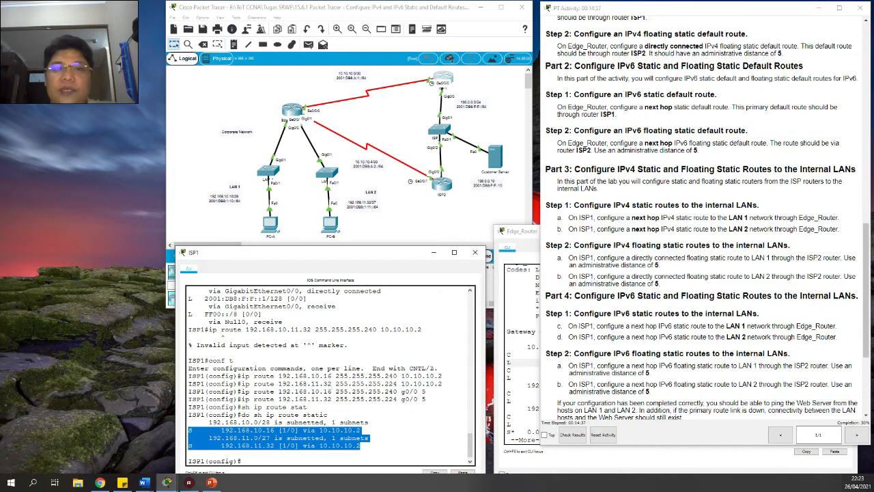
pyautogui.click(308, 459)
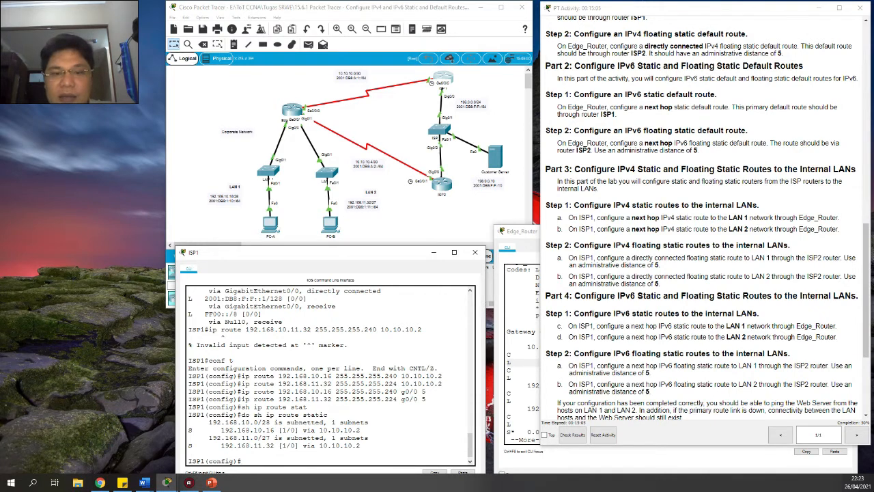
# Try to configure ISP1's next-hop IPv6 route to LAN 1 with ipv6 route 2001:db8:1:10::64 2001:db8:a:1::2
pyautogui.write('ipv6 route 2001')
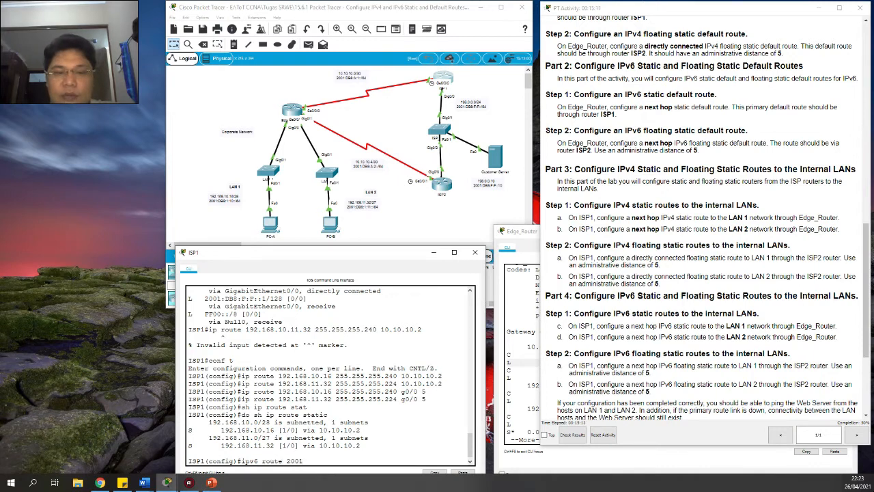
pyautogui.write(':db8:1:10')
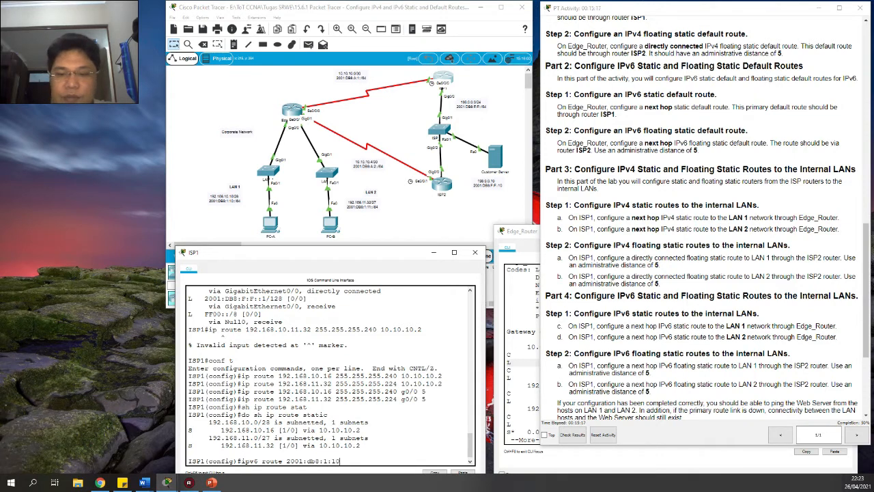
pyautogui.write('::24')
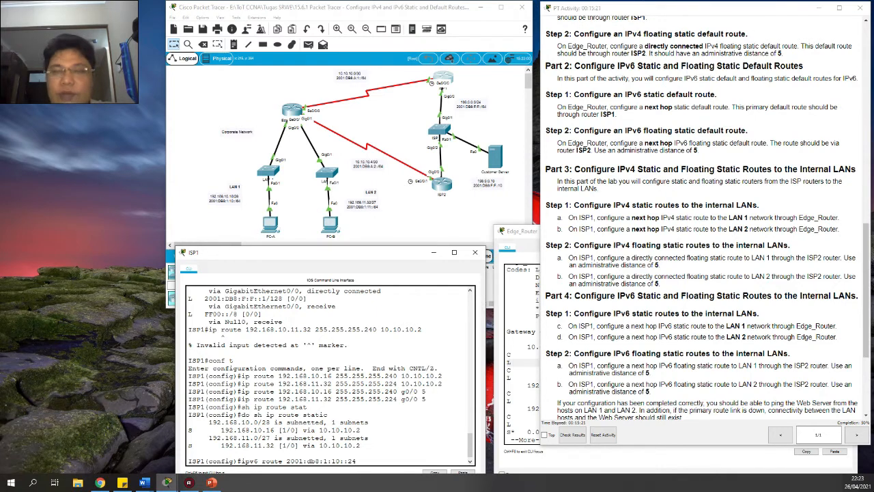
pyautogui.write('64')
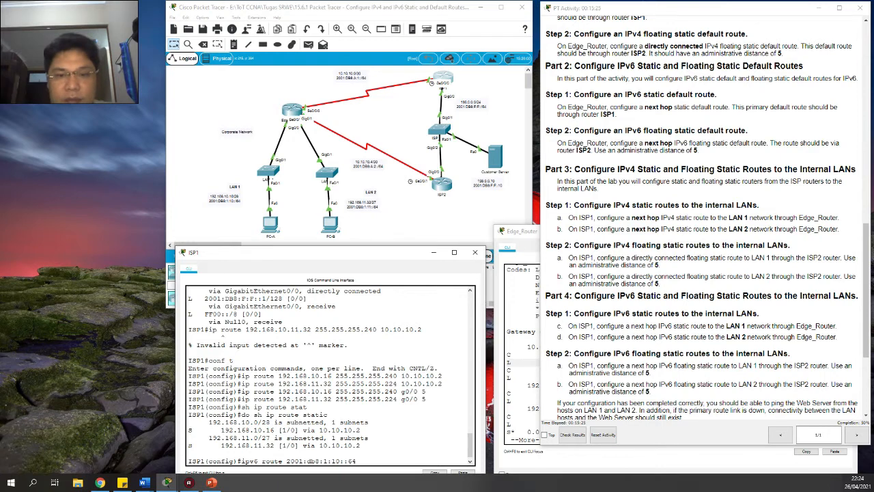
pyautogui.write(' 2001')
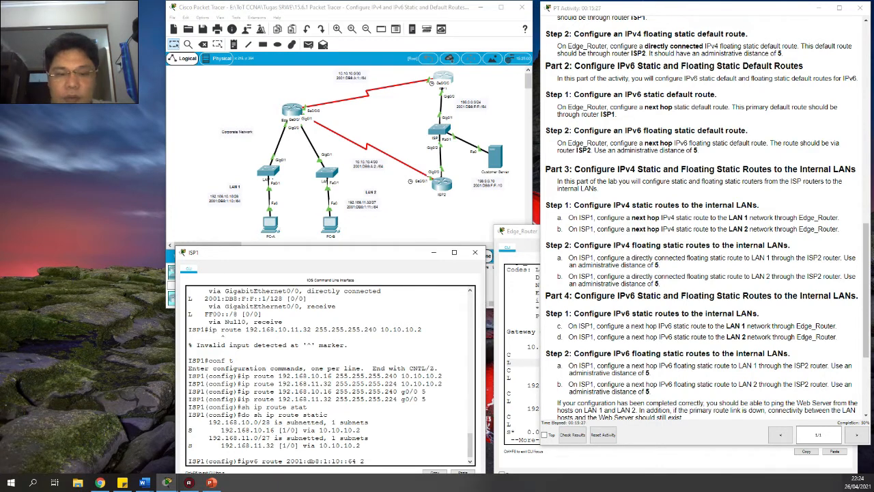
pyautogui.write(':db8')
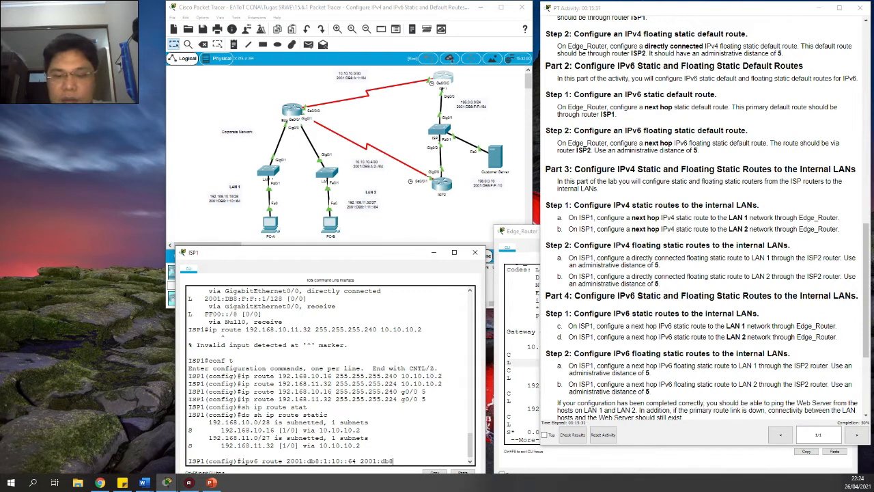
pyautogui.write(':a:1')
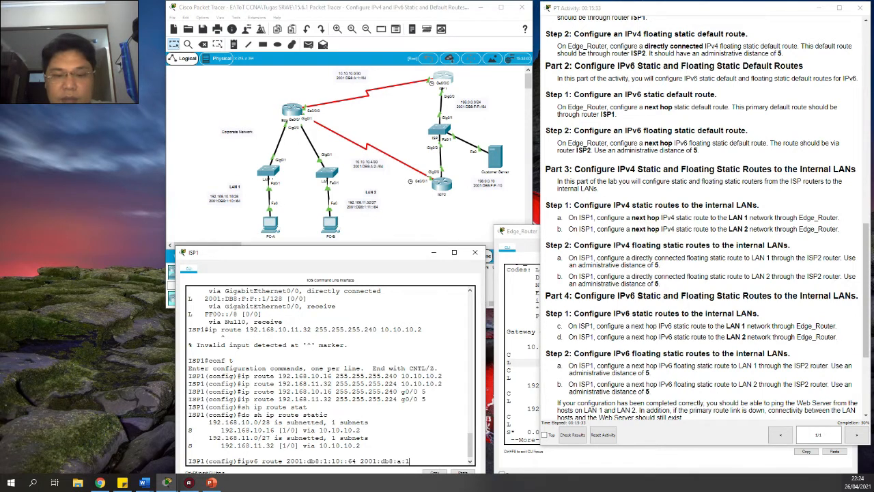
pyautogui.write('::2')
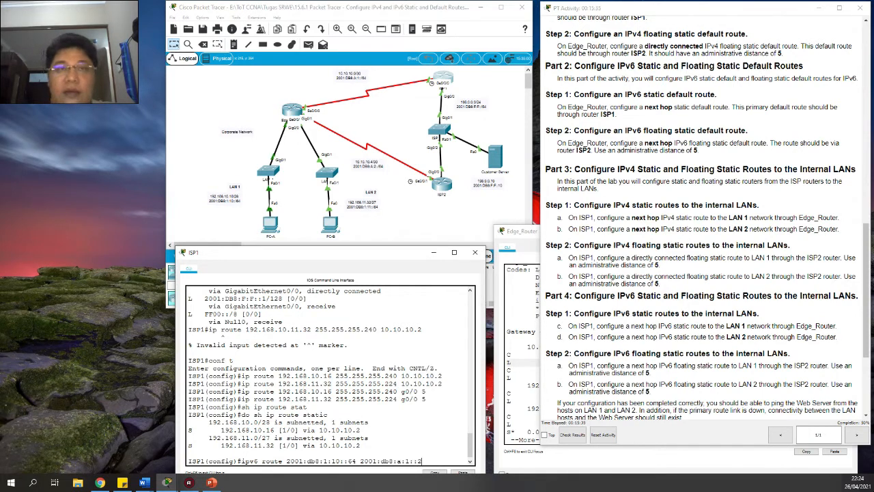
pyautogui.press('Return')
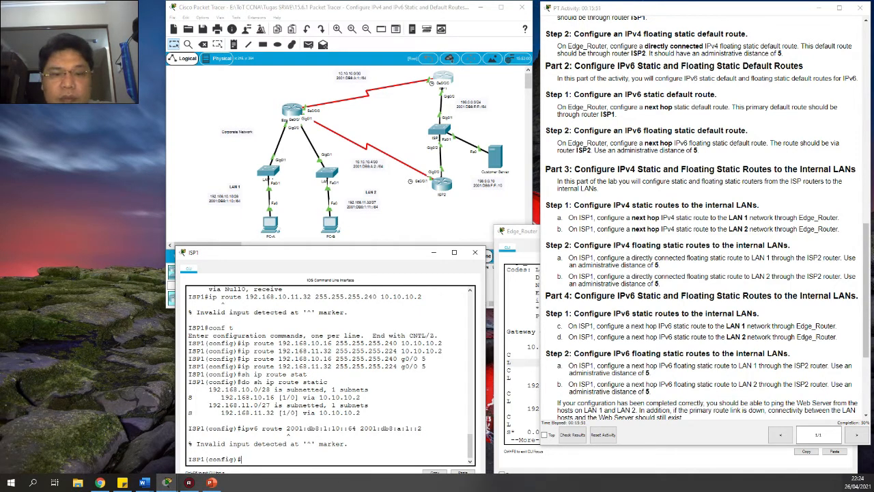
# Recall the LAN 1 route command, add the missing prefix slash, and apply it as ipv6 route 2001:db8:1:10::/64 2001:db8:a:1::2
pyautogui.press('Up')
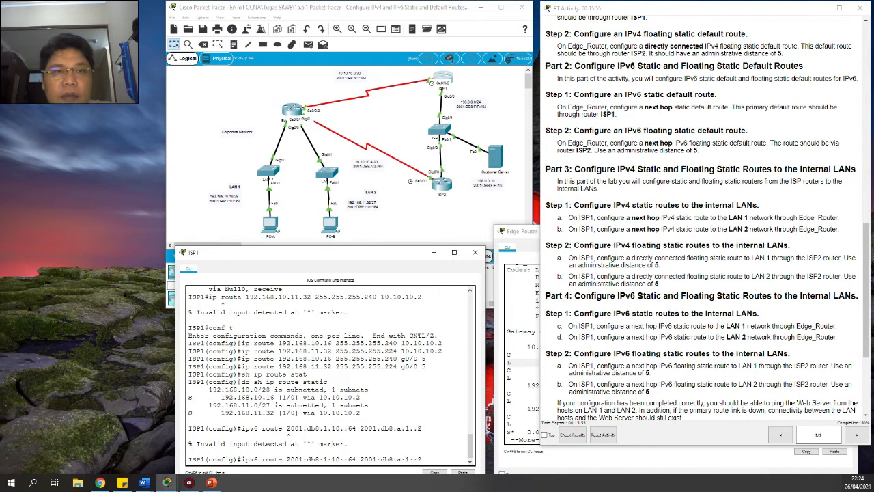
pyautogui.press('Left')
pyautogui.press('Left')
pyautogui.press('Left')
pyautogui.press('Left')
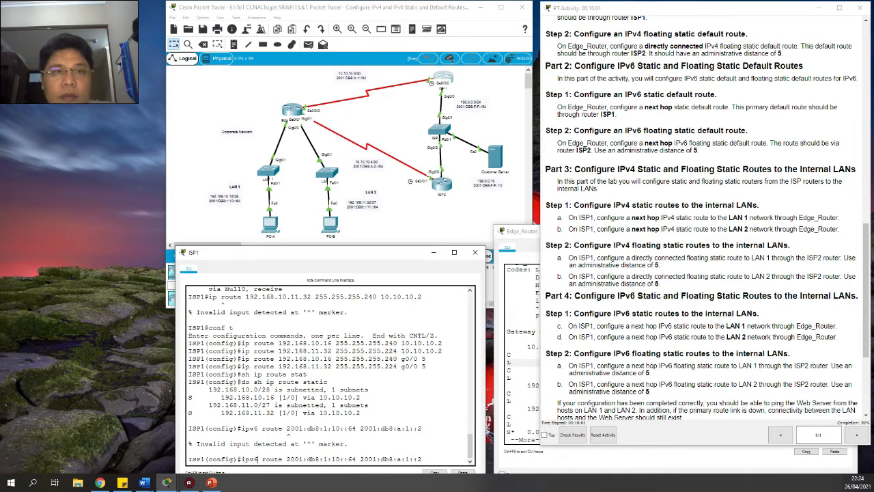
pyautogui.press('Left')
pyautogui.press('Left')
pyautogui.press('Left')
pyautogui.press('Right')
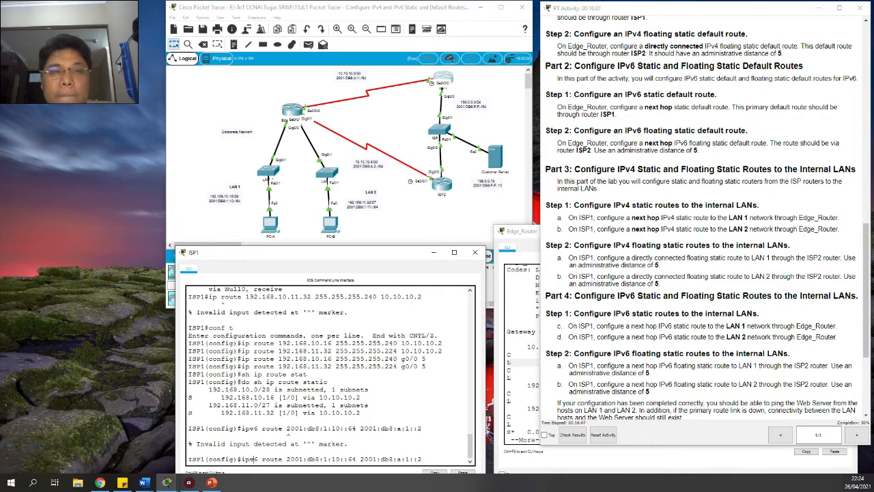
pyautogui.press('Right')
pyautogui.press('Right')
pyautogui.press('Right')
pyautogui.press('Right')
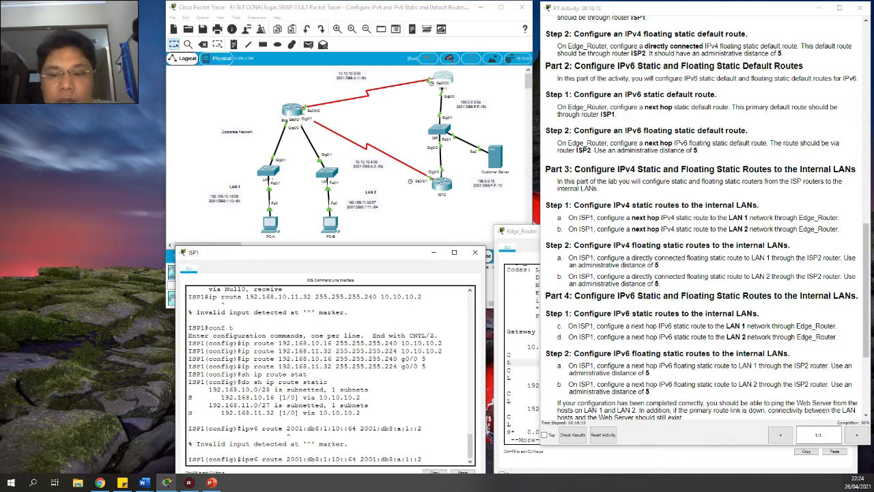
pyautogui.press('BackSpace')
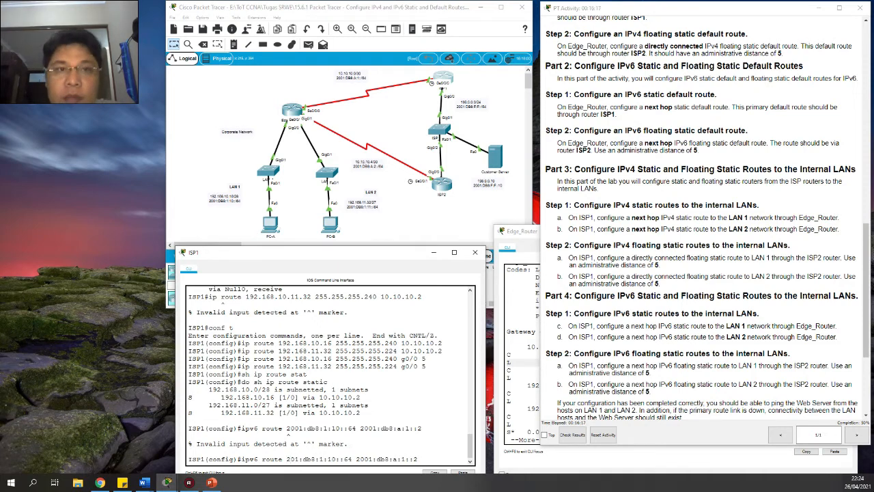
pyautogui.write('0')
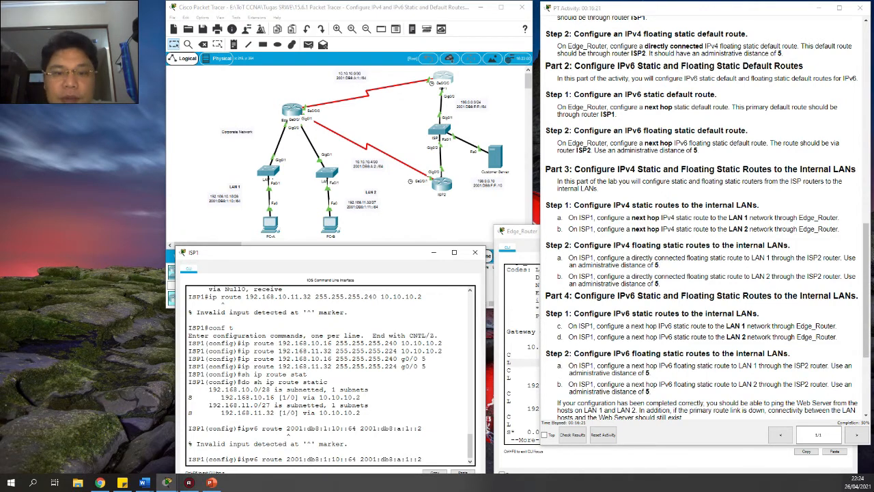
pyautogui.press('Right')
pyautogui.press('Right')
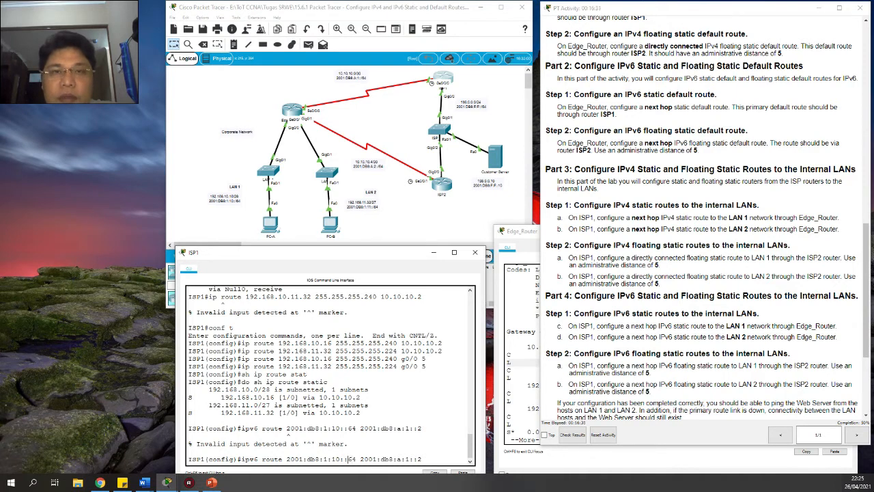
pyautogui.write('/')
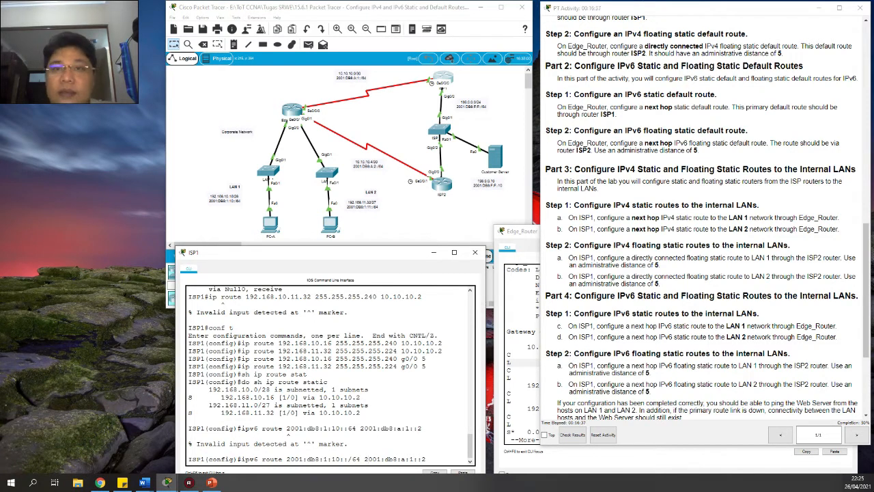
pyautogui.press('Return')
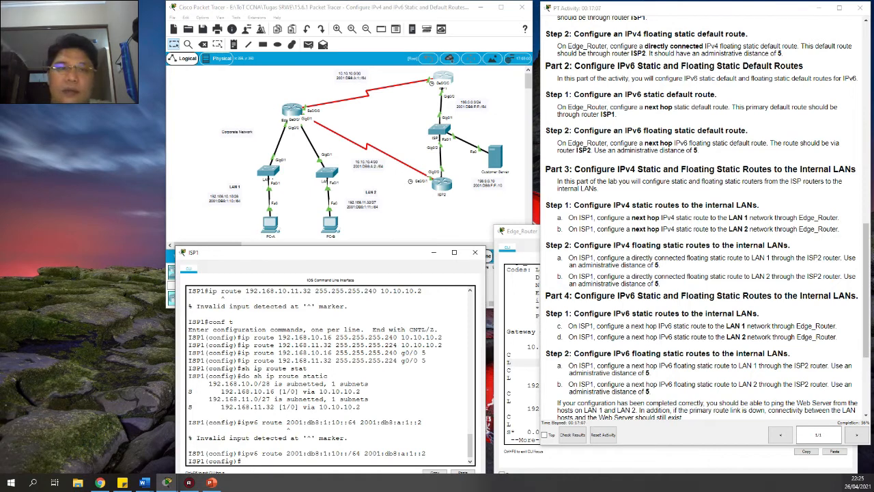
# Configure ISP1's next-hop IPv6 route to LAN 2 with ipv6 route 2001:db8:1:11::/64 2001:db8:a:1::2
pyautogui.write('ipv6')
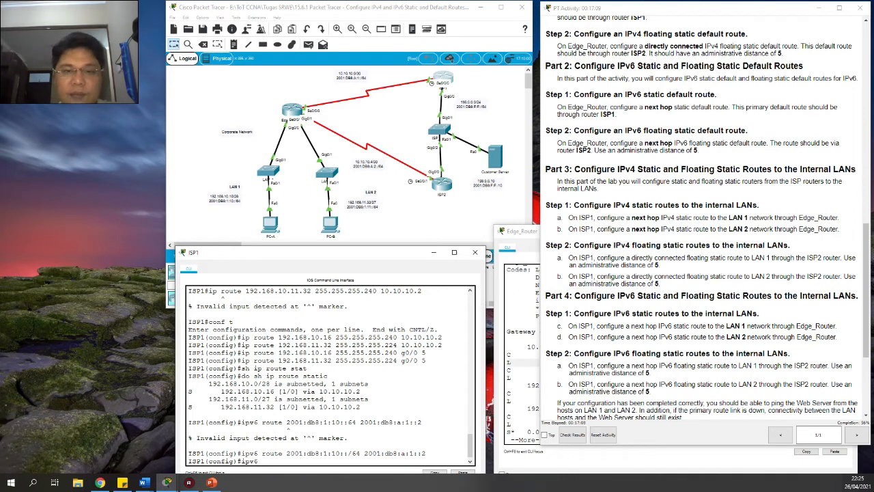
pyautogui.write(' ro')
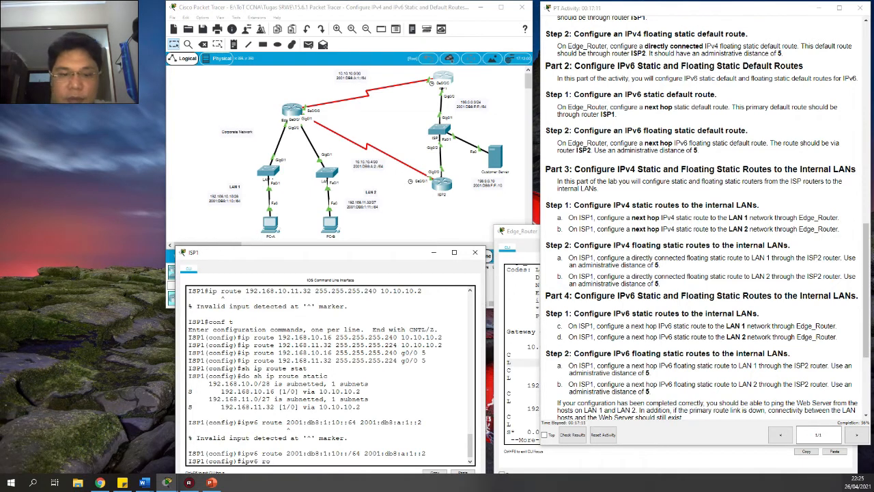
pyautogui.write('ute 2001')
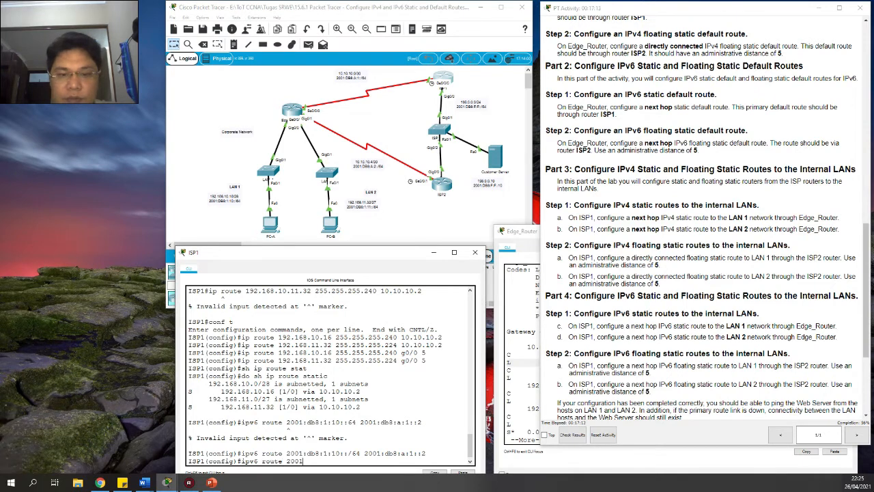
pyautogui.write(':db8')
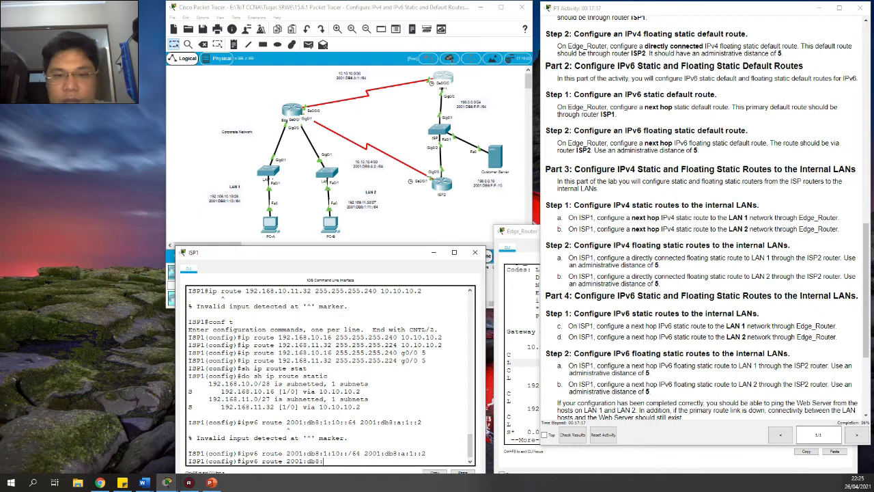
pyautogui.write(':1:11')
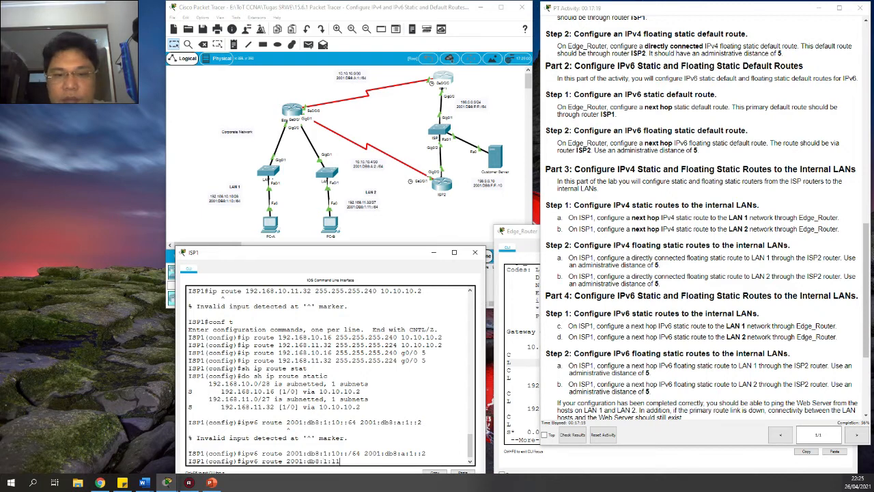
pyautogui.write('::/')
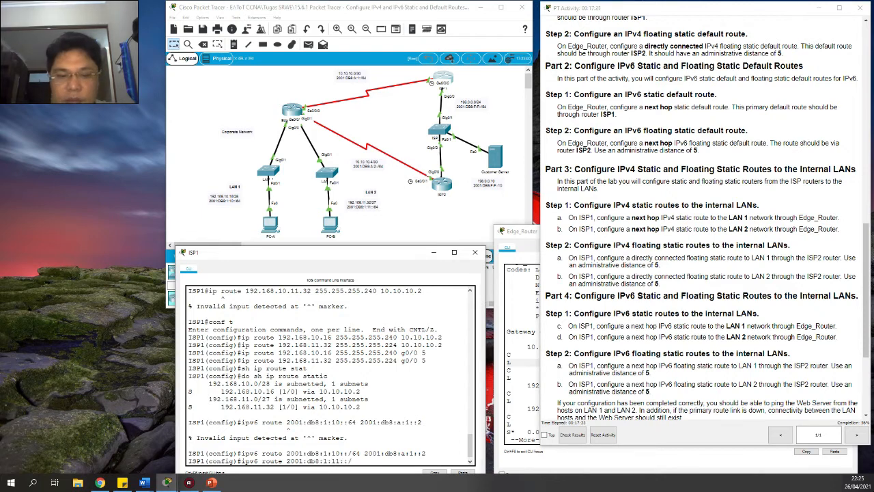
pyautogui.write('64 20')
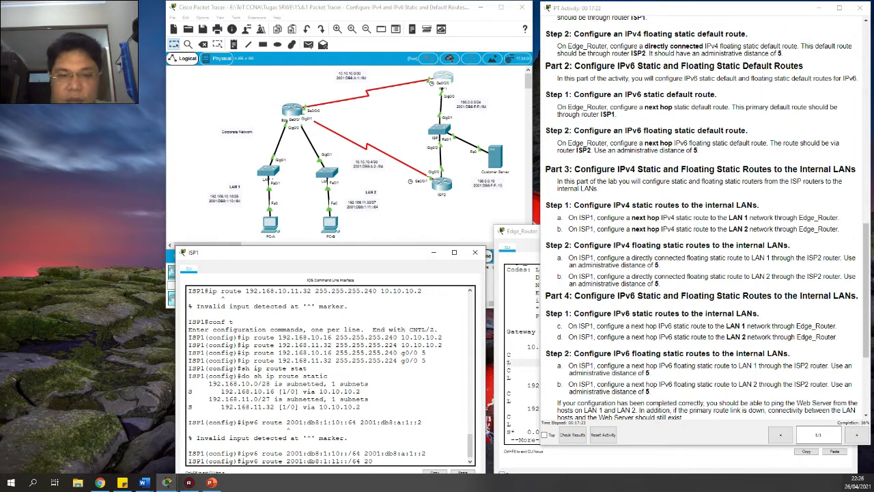
pyautogui.write('01:db')
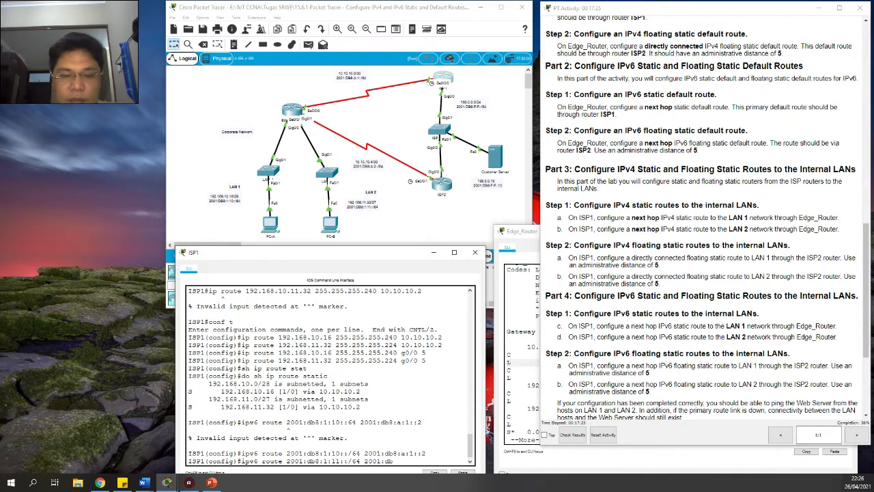
pyautogui.write('8:a:1::2')
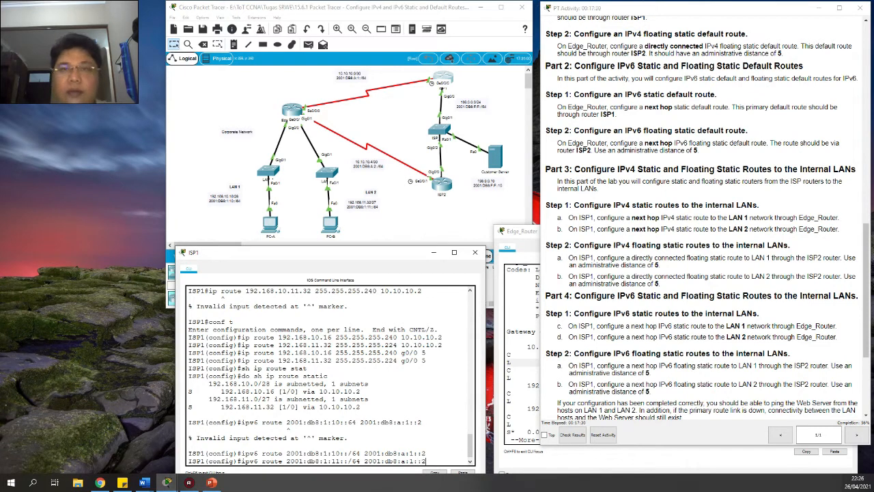
pyautogui.press('Return')
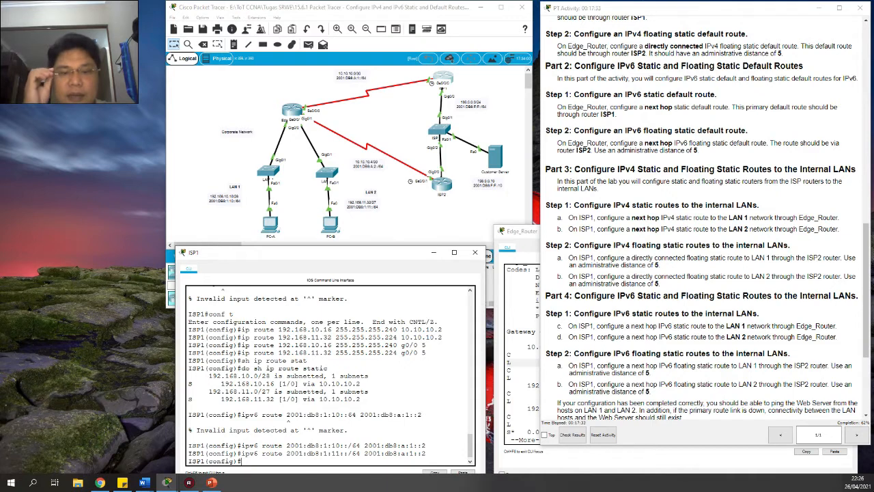
# Try to list ISP1's static IPv6 routes with sh ipv6 route static, then retry it as do sh ipv6 route static
pyautogui.write('sh')
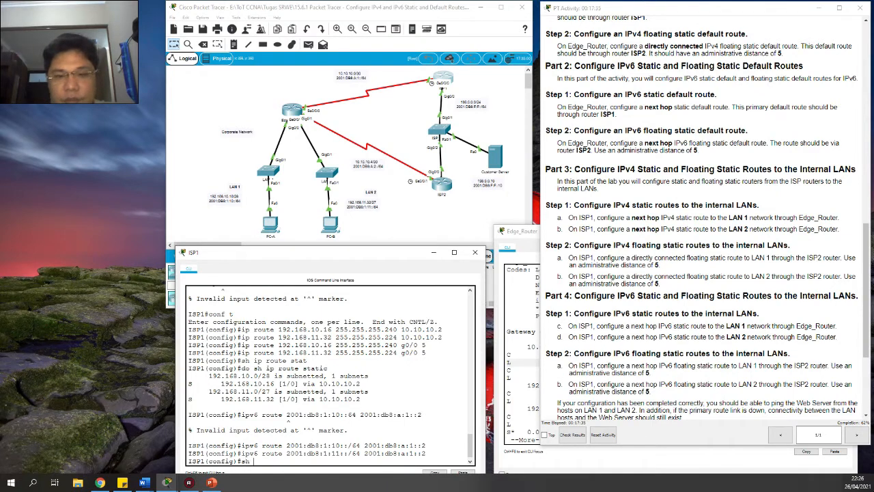
pyautogui.write(' ipv')
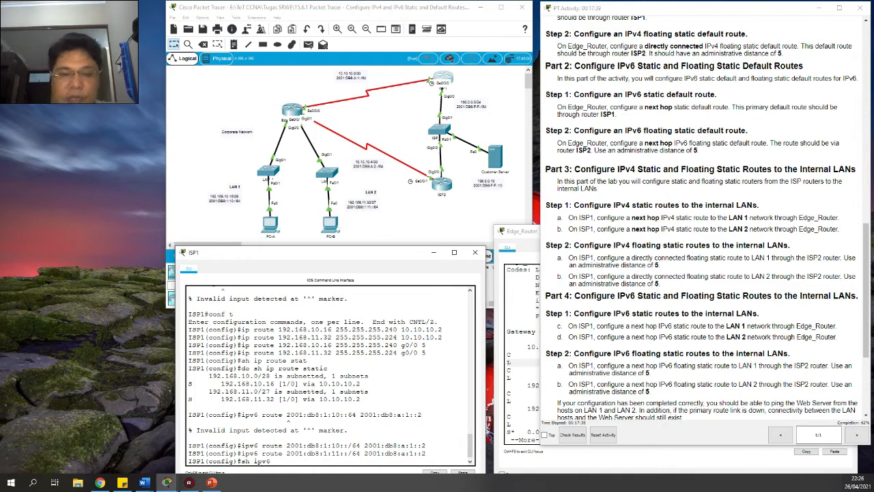
pyautogui.write('6 route stat')
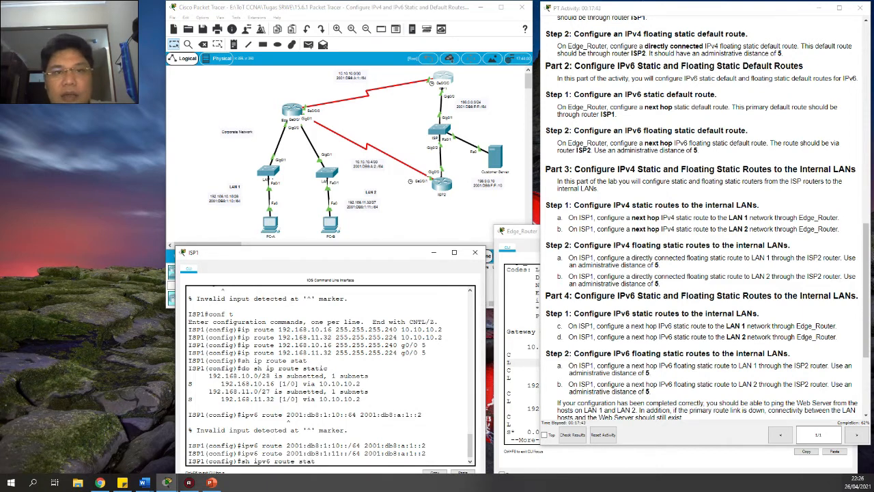
pyautogui.write('ic')
pyautogui.press('Return')
pyautogui.press('Up')
pyautogui.hotkey('ctrl', 'a')
pyautogui.write('do')
pyautogui.press('Return')
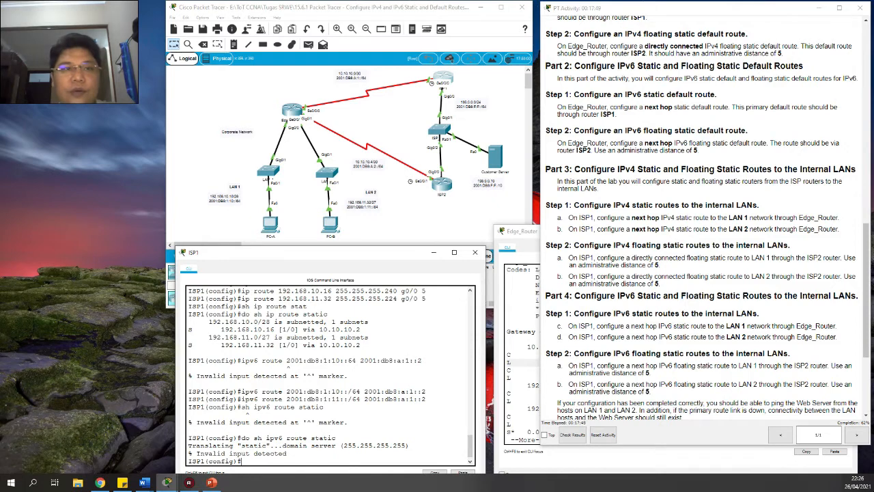
# Shorten the recalled command to do sh ipv6 static and run it to list ISP1's static IPv6 routes
pyautogui.press('Up')
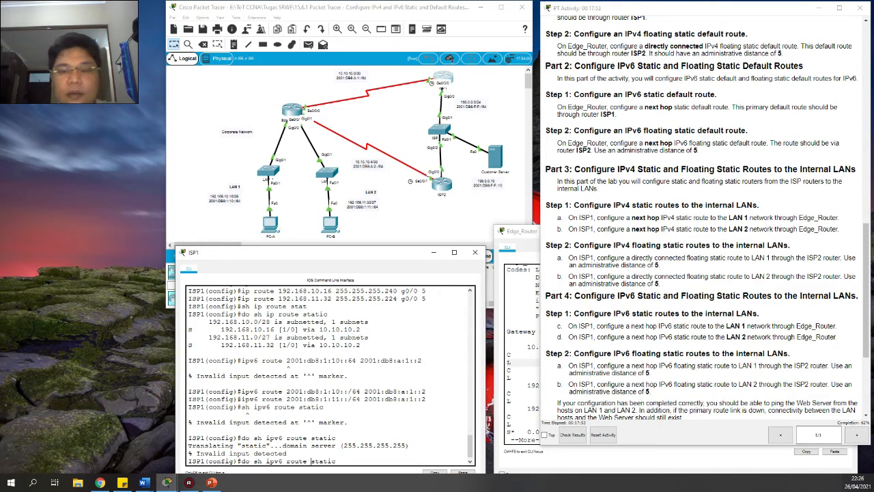
pyautogui.press('BackSpace')
pyautogui.press('BackSpace')
pyautogui.press('BackSpace')
pyautogui.press('BackSpace')
pyautogui.press('BackSpace')
pyautogui.press('BackSpace')
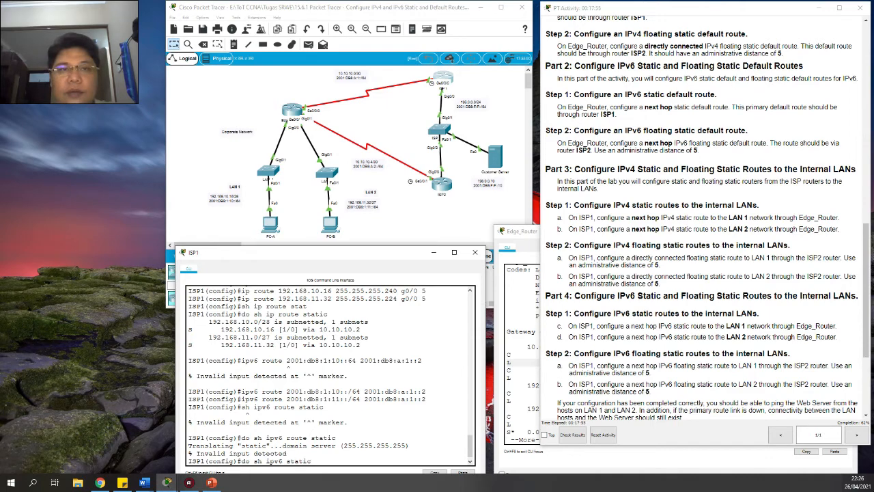
pyautogui.press('Return')
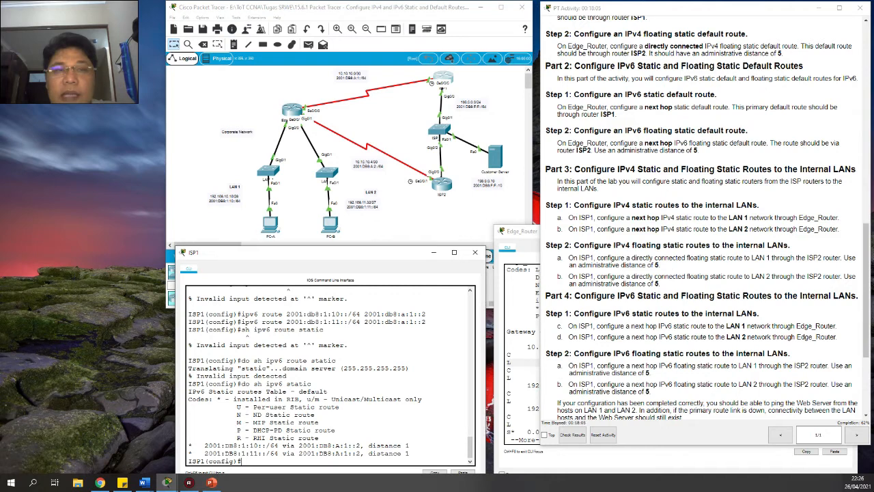
# Review ISP1's listed static routes to both LANs and read the Part 4 Step 2 instructions for the IPv6 floating static routes through ISP2
pyautogui.moveTo(204, 446); pyautogui.dragTo(410, 454)
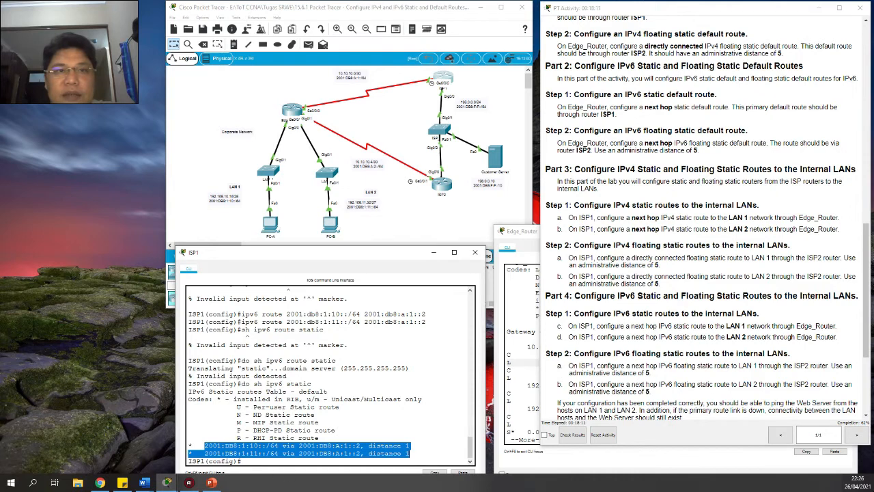
pyautogui.click(257, 446)
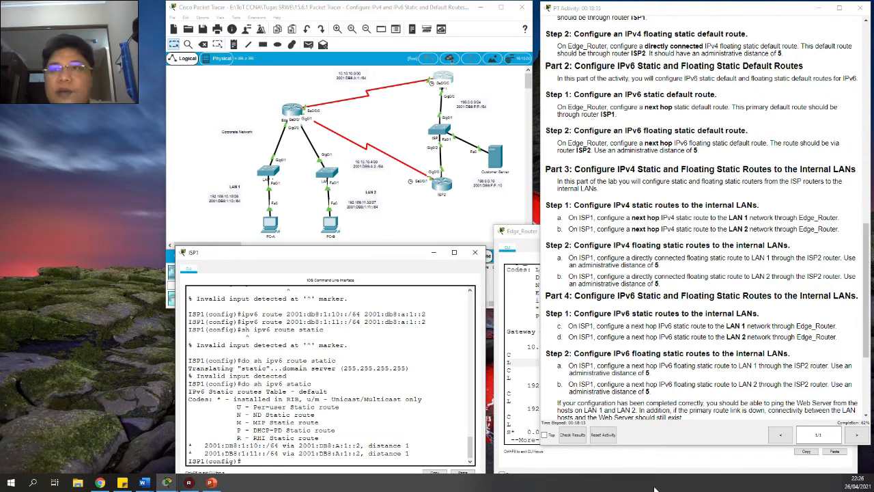
pyautogui.scroll(-2, 697, 349)
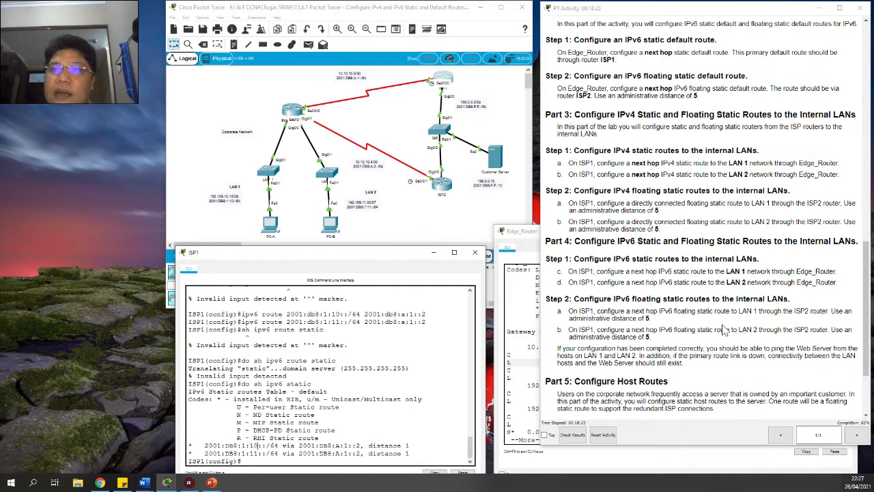
pyautogui.scroll(-1, 725, 330)
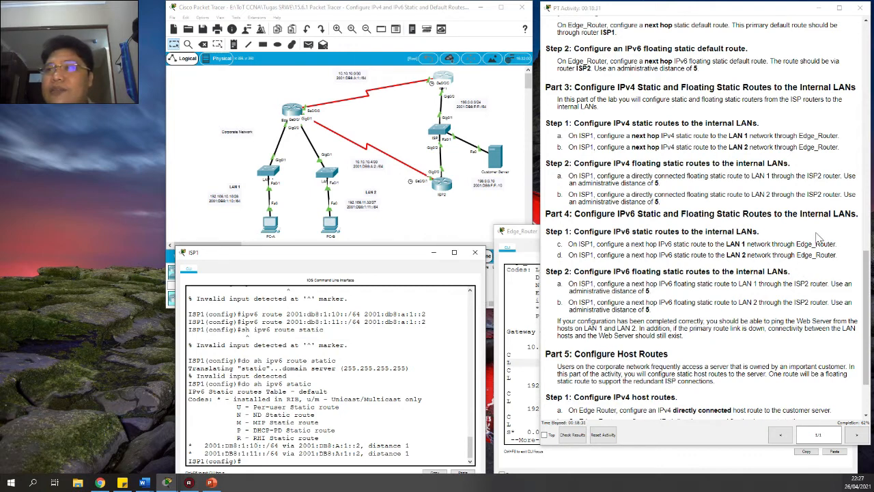
pyautogui.click(797, 243)
pyautogui.moveTo(797, 244); pyautogui.dragTo(831, 244)
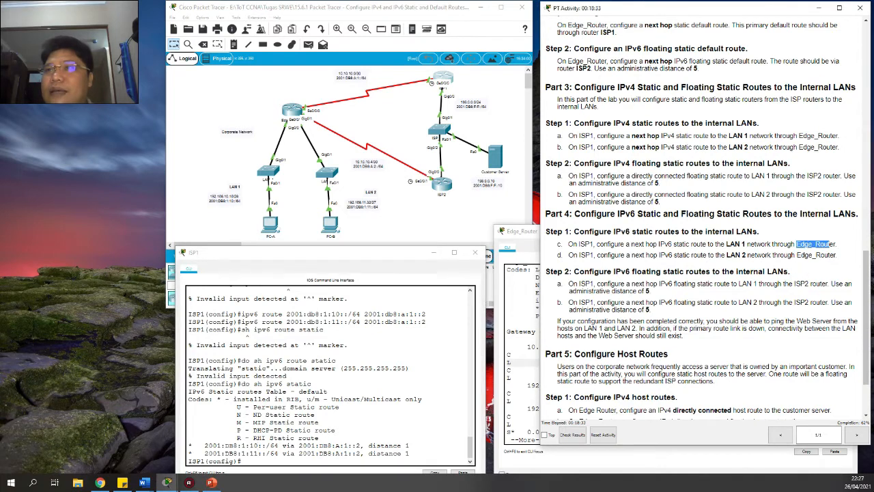
pyautogui.moveTo(793, 283); pyautogui.dragTo(827, 283)
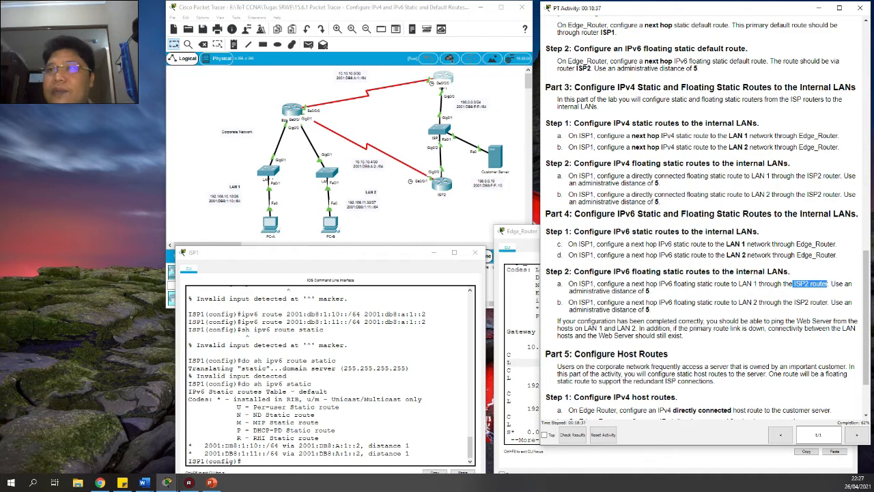
pyautogui.moveTo(569, 291); pyautogui.dragTo(657, 296)
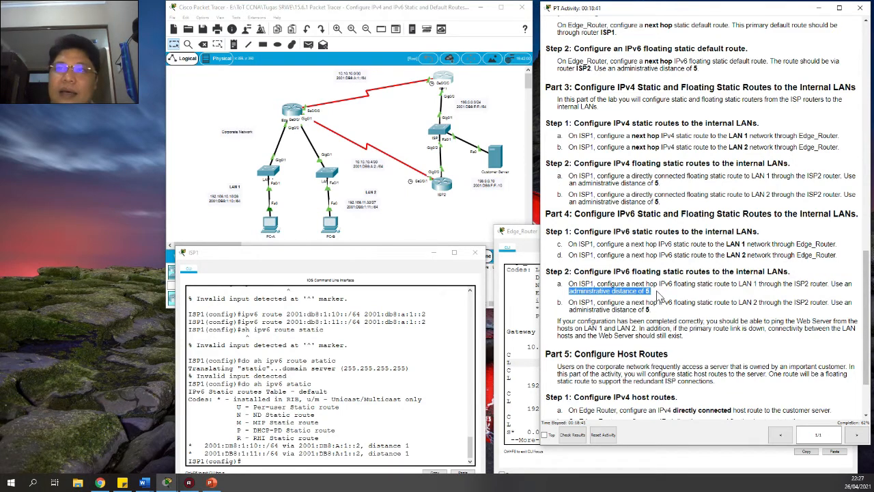
# Display ISP1's full IPv6 routing table from configuration mode with do sh ipv6 route
pyautogui.click(287, 450)
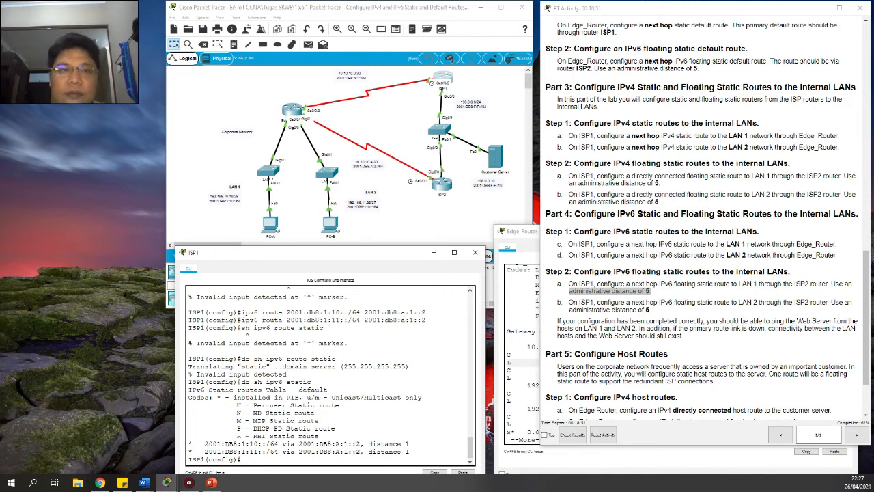
pyautogui.write('do sh')
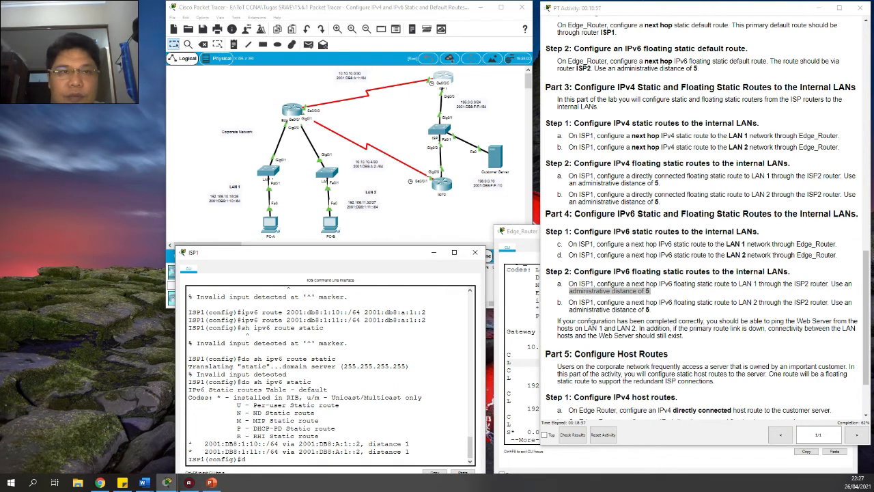
pyautogui.write(' sh ')
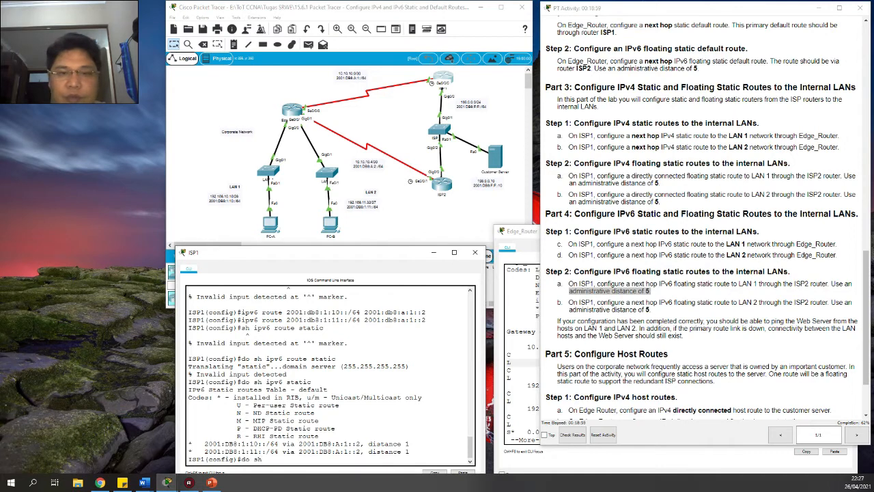
pyautogui.write('ipv')
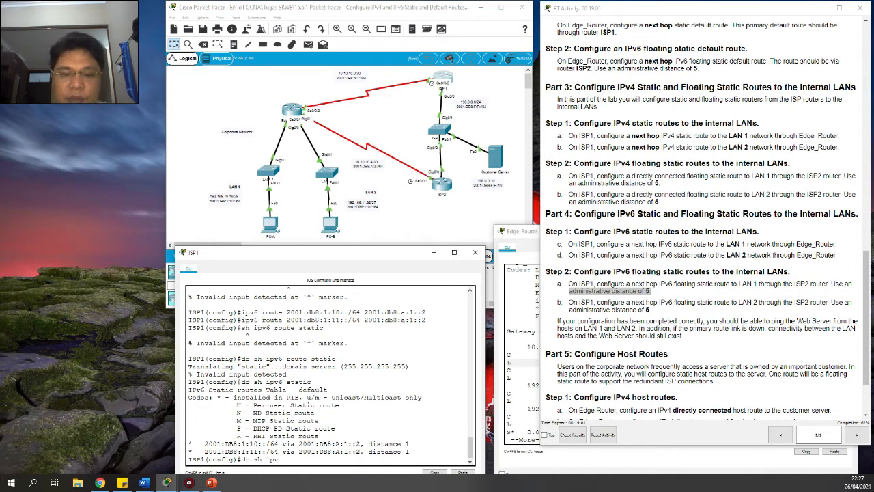
pyautogui.write('6 rout')
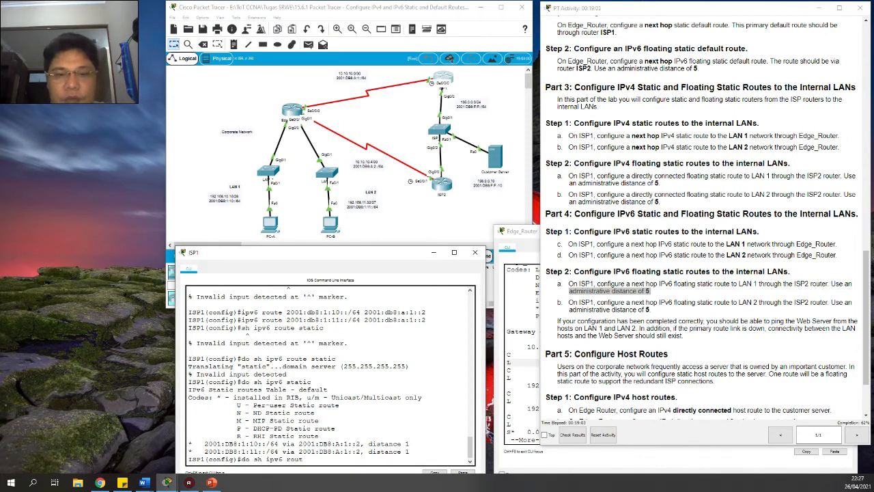
pyautogui.write('e')
pyautogui.press('Return')
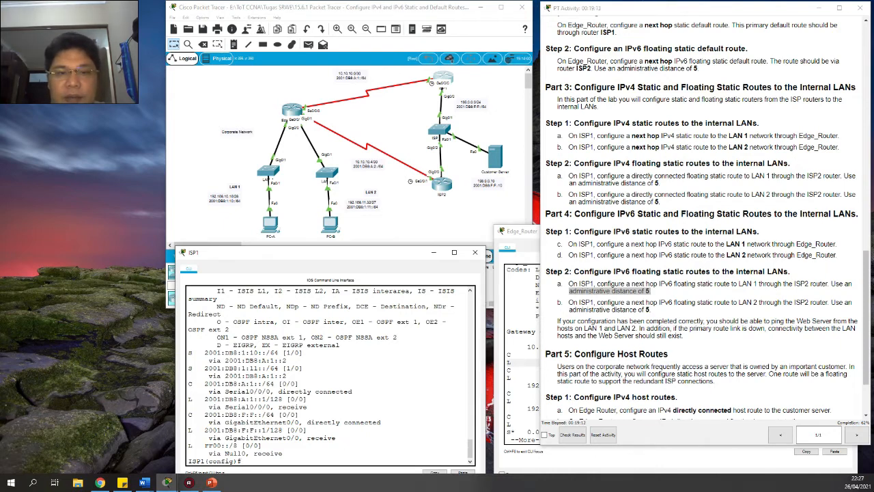
# Configure ISP1's IPv6 floating static route to LAN 1 through ISP2 with ipv6 route 2001:db8:1:10::/64 2001:db8:f:f::2 5
pyautogui.write('ipv6')
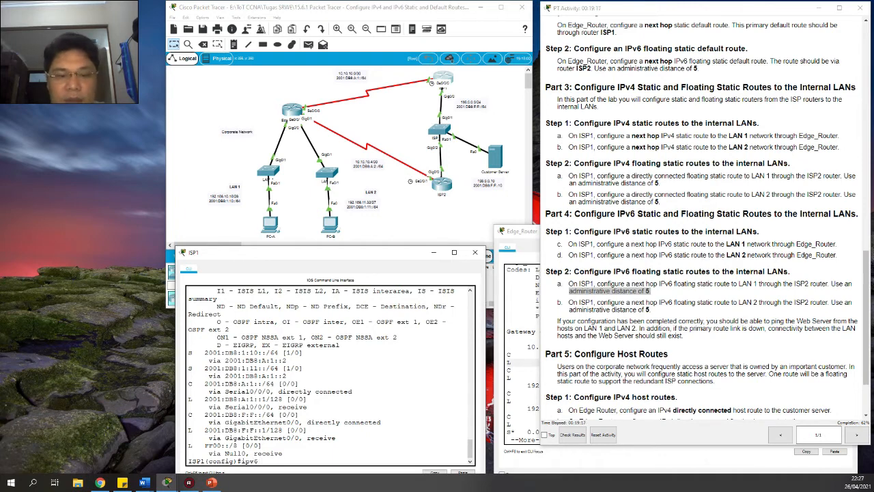
pyautogui.write(' route')
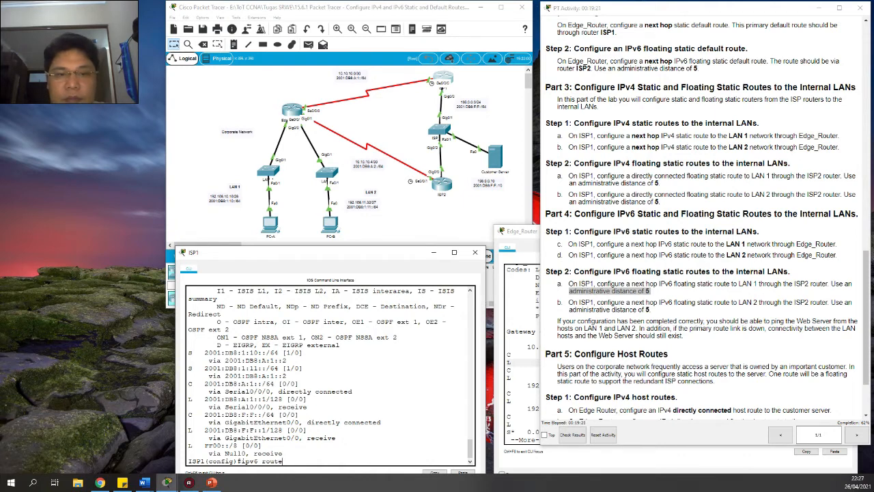
pyautogui.write(' 2001:db8:1')
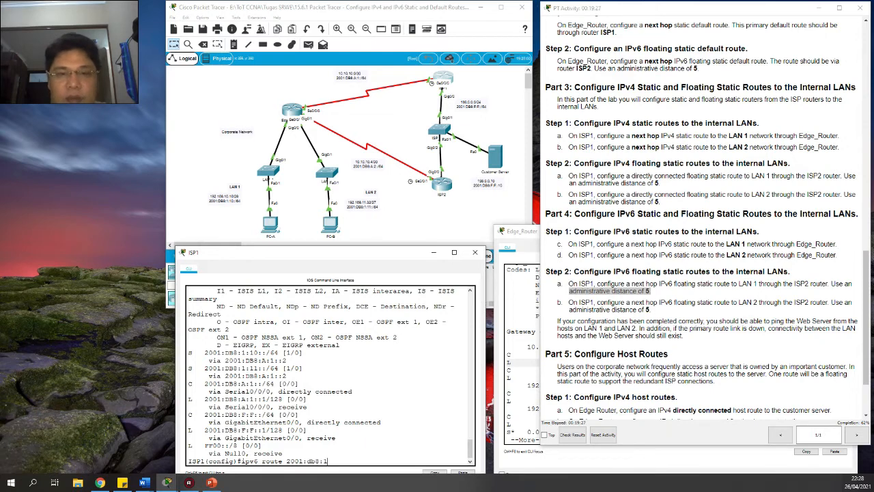
pyautogui.write(':10::/64 2001:db8')
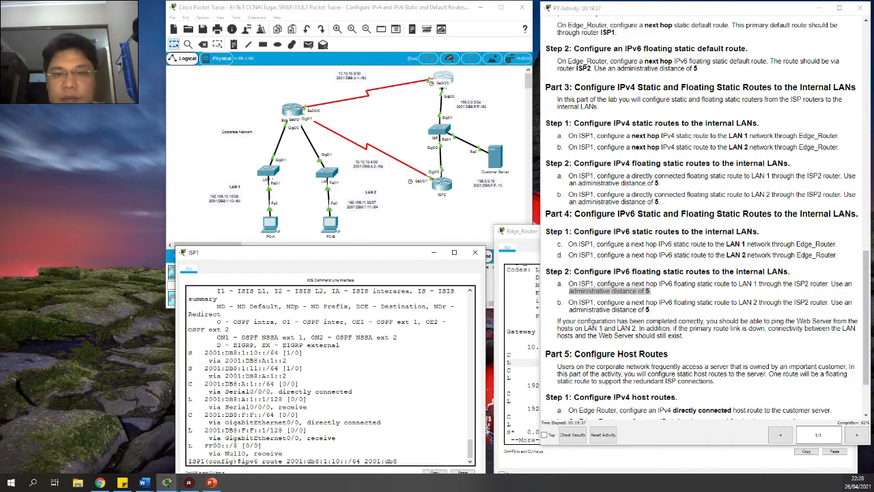
pyautogui.write(':f:f::2 5')
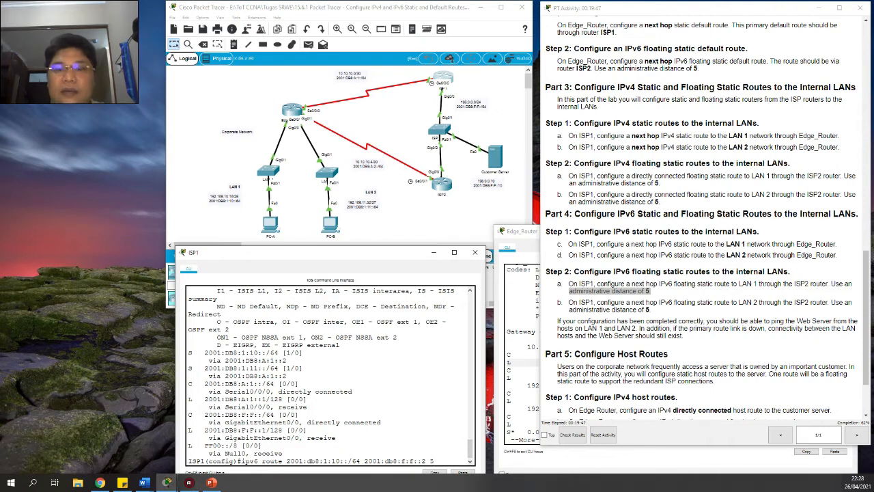
pyautogui.press('Return')
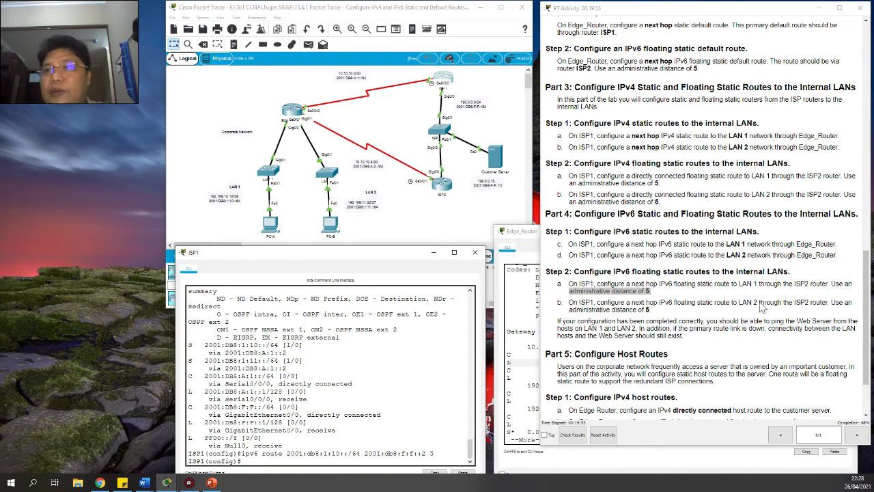
# Adapt the recalled LAN 1 floating route command for LAN 2 and apply it as ipv6 route 2001:db8:1:11::/64 2001:db8:f:f::2 5
pyautogui.moveTo(743, 284); pyautogui.dragTo(828, 302)
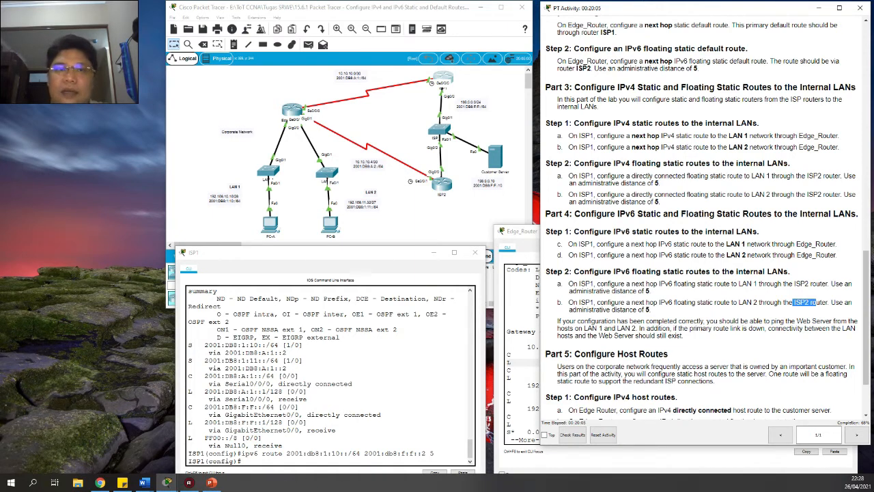
pyautogui.click(432, 454)
pyautogui.press('Up')
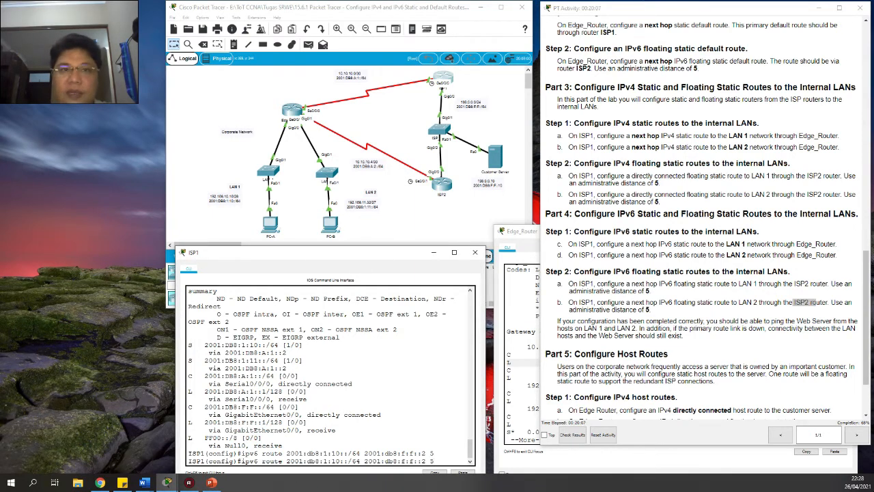
pyautogui.press('Left')
pyautogui.press('Left')
pyautogui.press('Left')
pyautogui.press('Left')
pyautogui.press('Left')
pyautogui.press('Left')
pyautogui.press('Left')
pyautogui.press('Left')
pyautogui.press('Left')
pyautogui.press('Left')
pyautogui.press('Left')
pyautogui.press('Left')
pyautogui.press('Left')
pyautogui.press('Left')
pyautogui.press('Left')
pyautogui.press('Left')
pyautogui.press('Left')
pyautogui.press('Left')
pyautogui.press('Left')
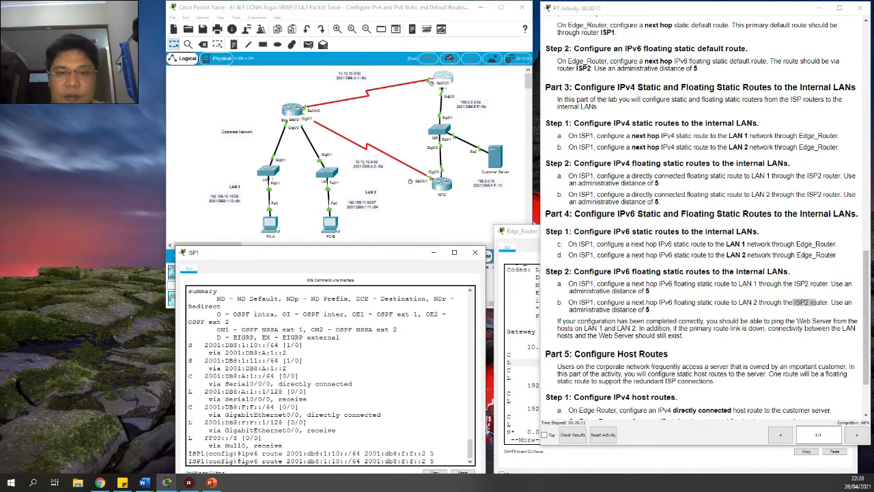
pyautogui.press('Left')
pyautogui.press('Left')
pyautogui.press('Left')
pyautogui.press('Left')
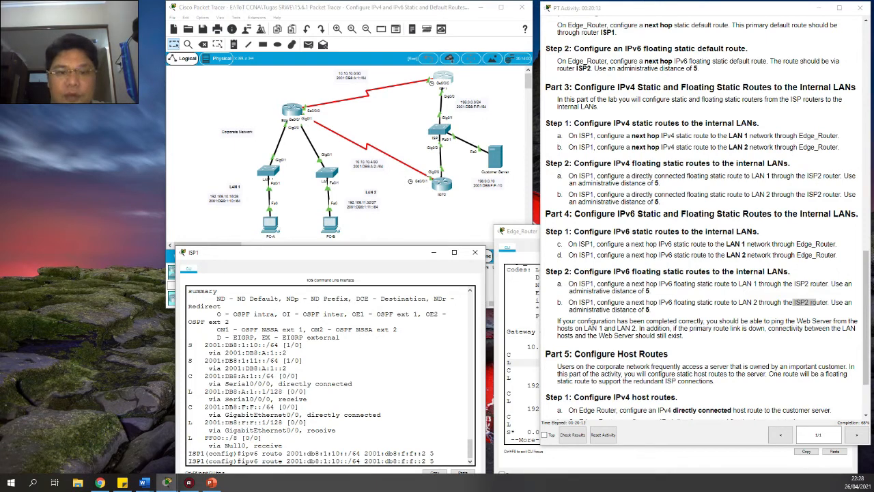
pyautogui.press('BackSpace')
pyautogui.write('1')
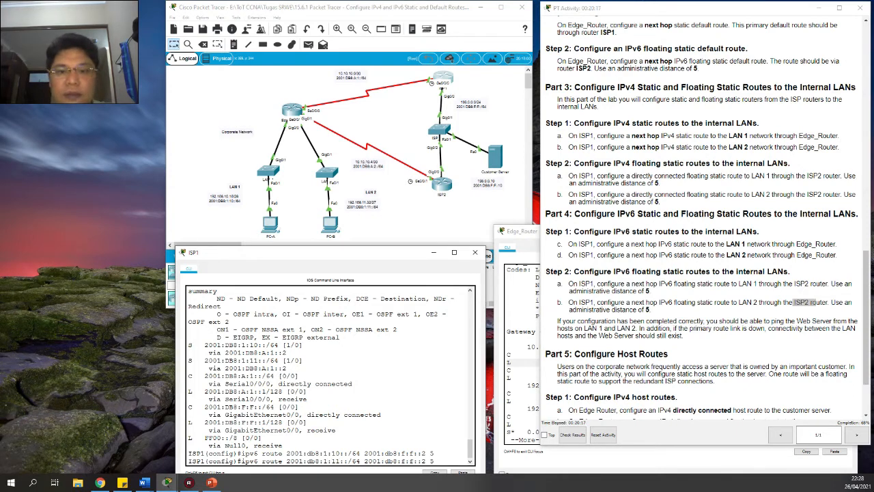
pyautogui.press('Right')
pyautogui.press('Right')
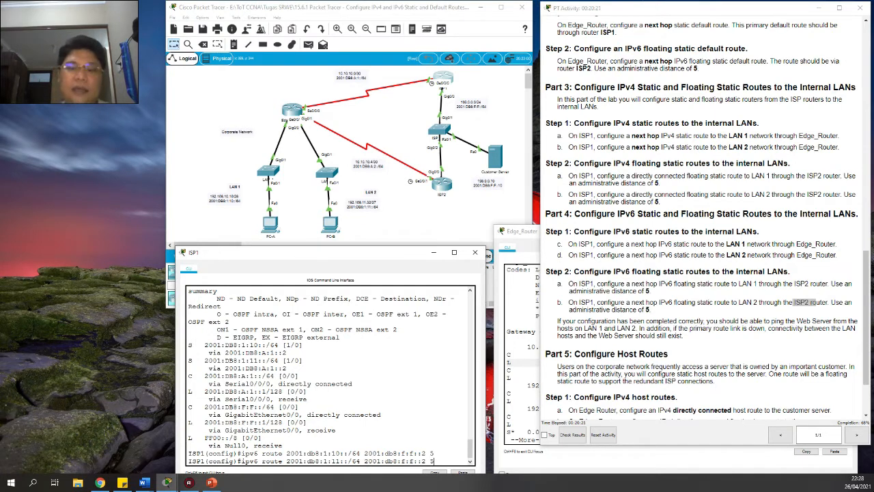
pyautogui.press('Return')
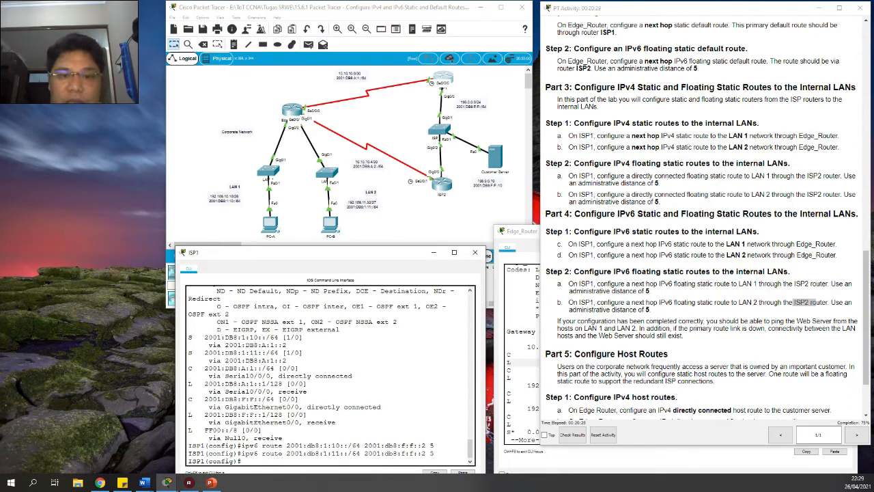
pyautogui.doubleClick(287, 453)
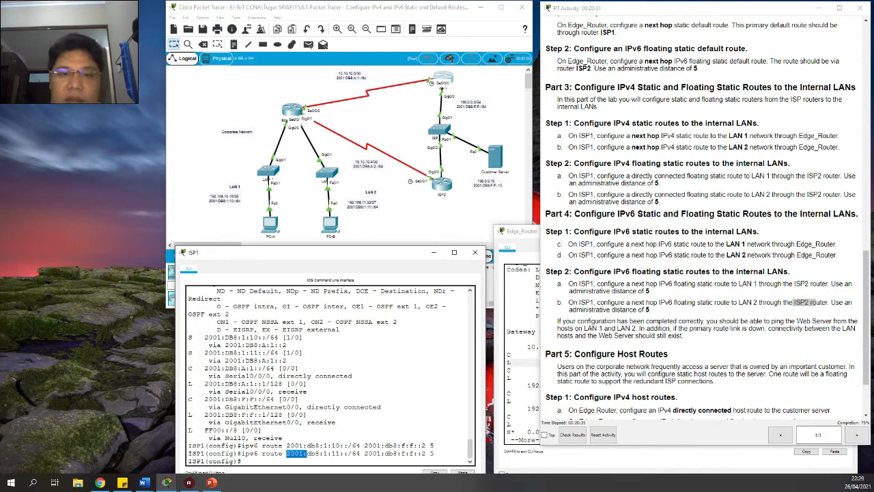
pyautogui.moveTo(307, 454); pyautogui.dragTo(343, 454)
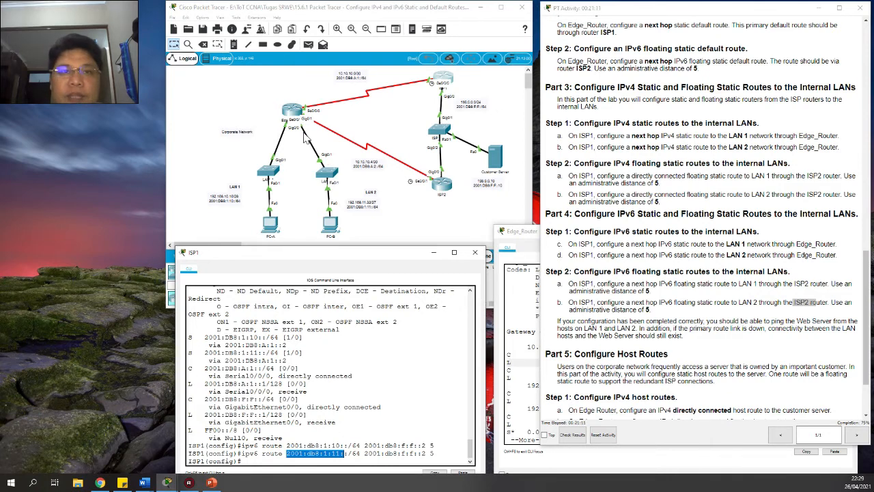
# Finish the paused route listing on Edge_Router and try to show its IPv6 routing table with sh ipv6 route
pyautogui.click(533, 331)
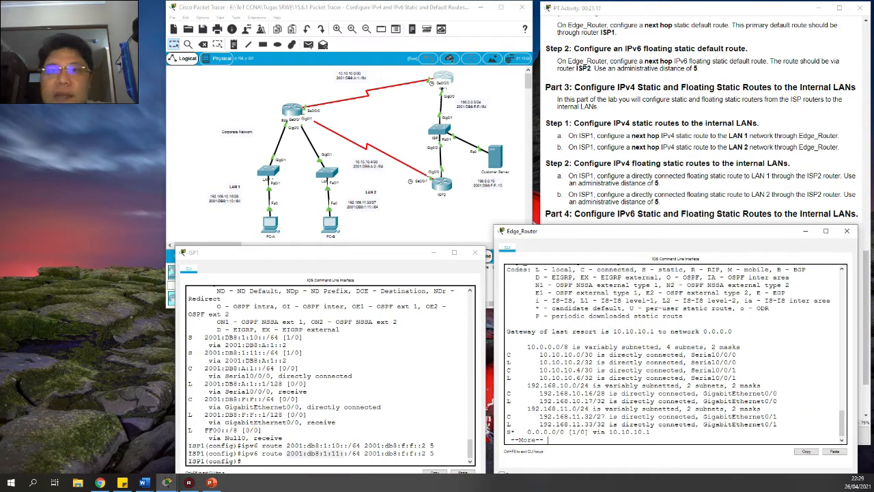
pyautogui.press('space')
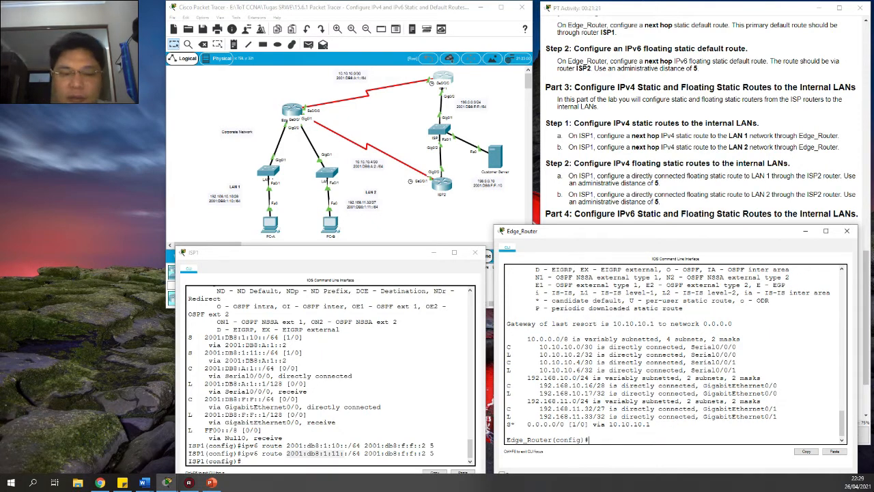
pyautogui.write('d')
pyautogui.press('BackSpace')
pyautogui.write('sh ip')
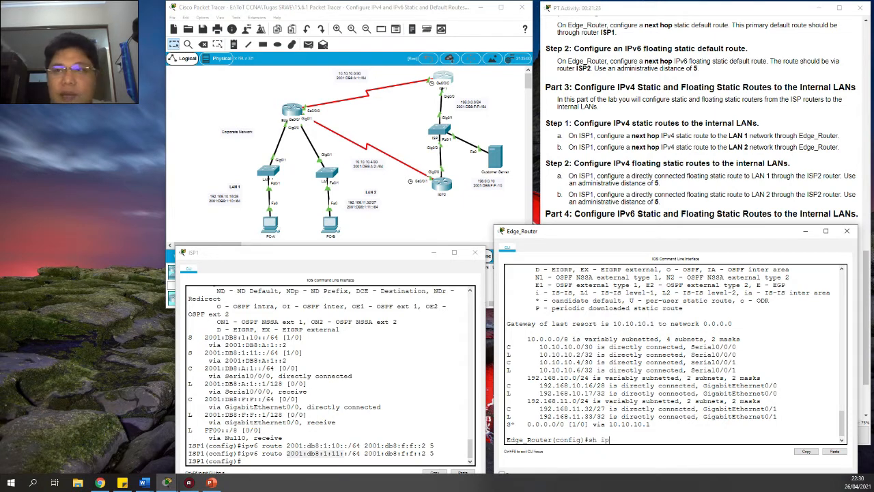
pyautogui.write('v6 route')
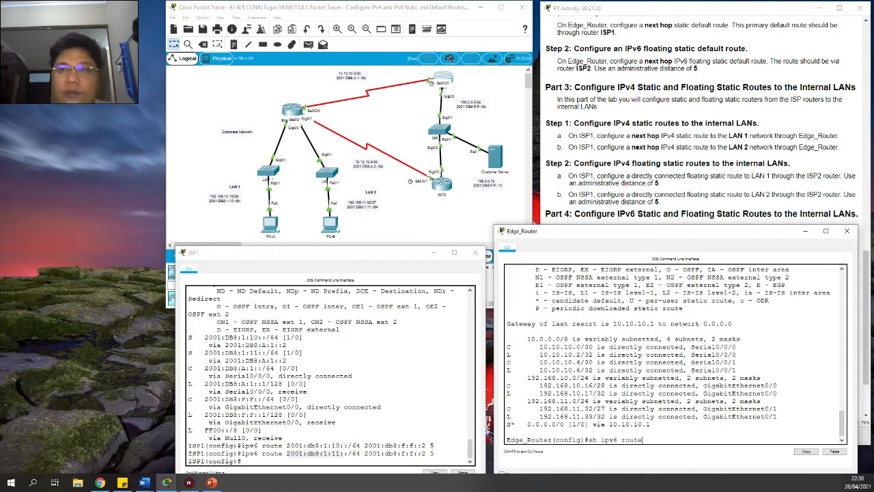
pyautogui.press('Return')
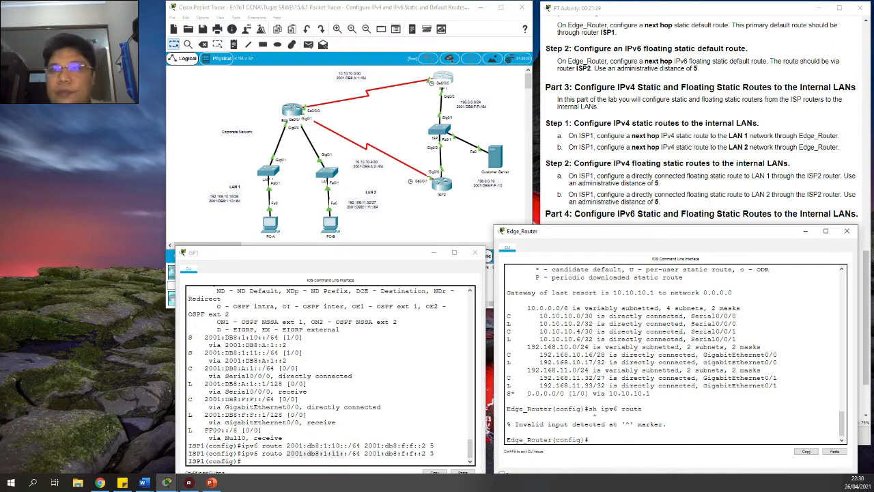
# Prefix the recalled Edge_Router command with do and run do sh ipv6 route to display the IPv6 routing table
pyautogui.press('Up')
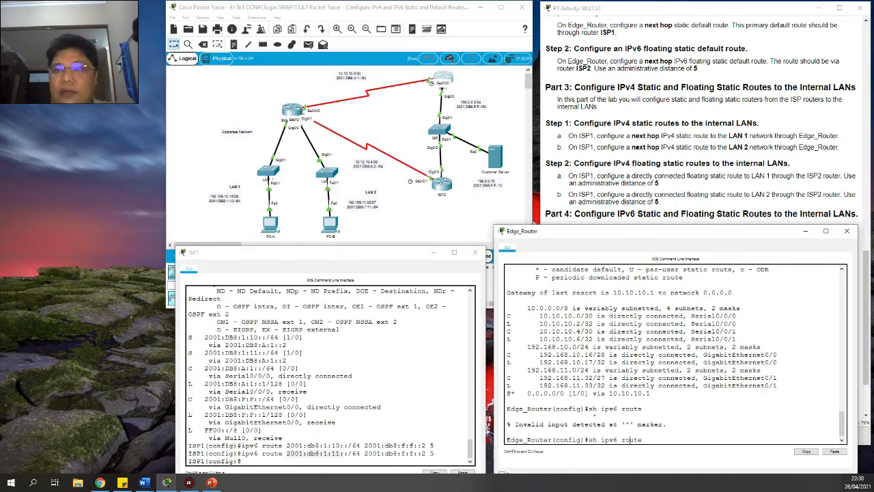
pyautogui.hotkey('ctrl', 'a')
pyautogui.write('do')
pyautogui.press('Return')
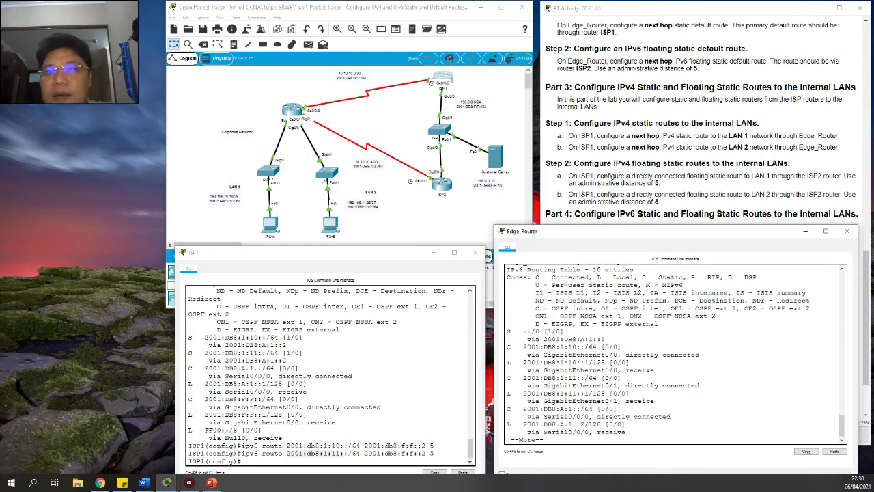
# Check ISP1's floating route next hop against Edge_Router's LAN routes and the ISP1 and ISP2 G0/0 IPv6 addresses in the addressing table
pyautogui.moveTo(523, 377); pyautogui.dragTo(618, 386)
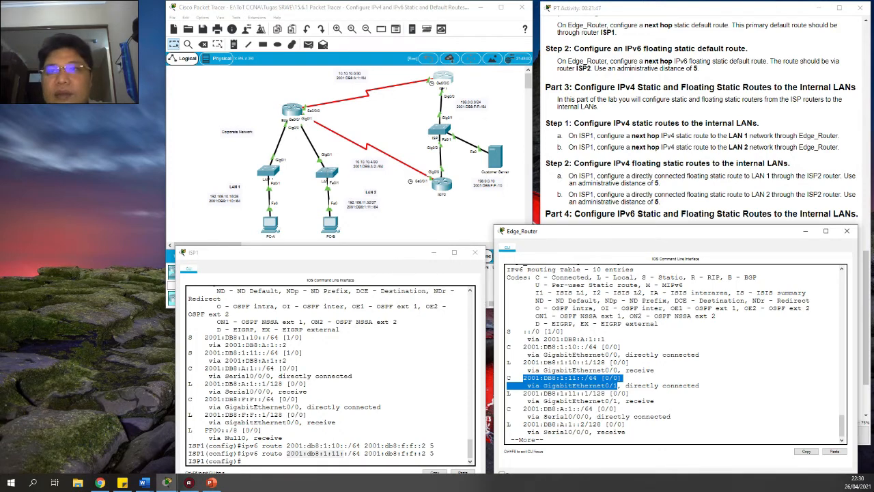
pyautogui.moveTo(523, 362); pyautogui.dragTo(605, 369)
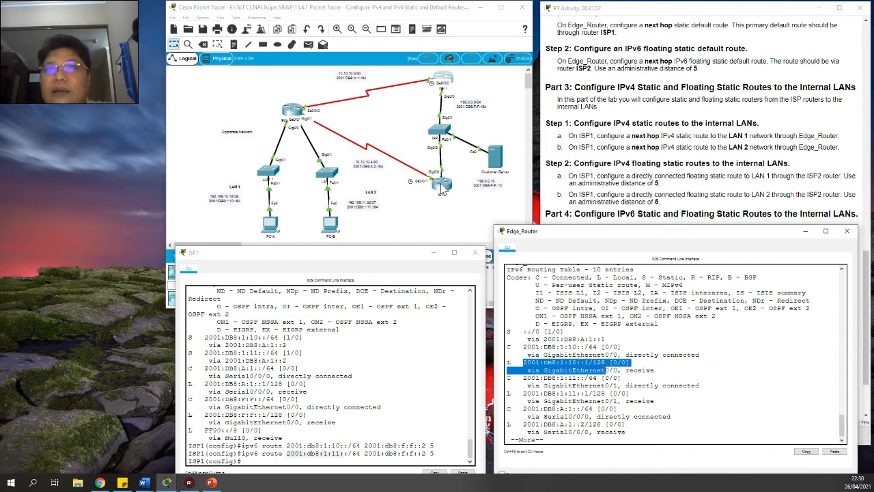
pyautogui.moveTo(365, 445); pyautogui.dragTo(429, 446)
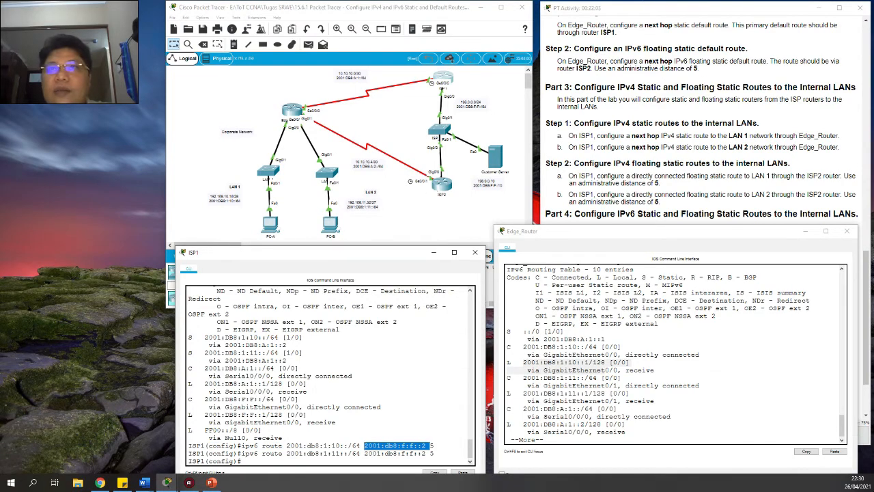
pyautogui.click(649, 175)
pyautogui.scroll(10, 649, 174)
pyautogui.scroll(4, 646, 173)
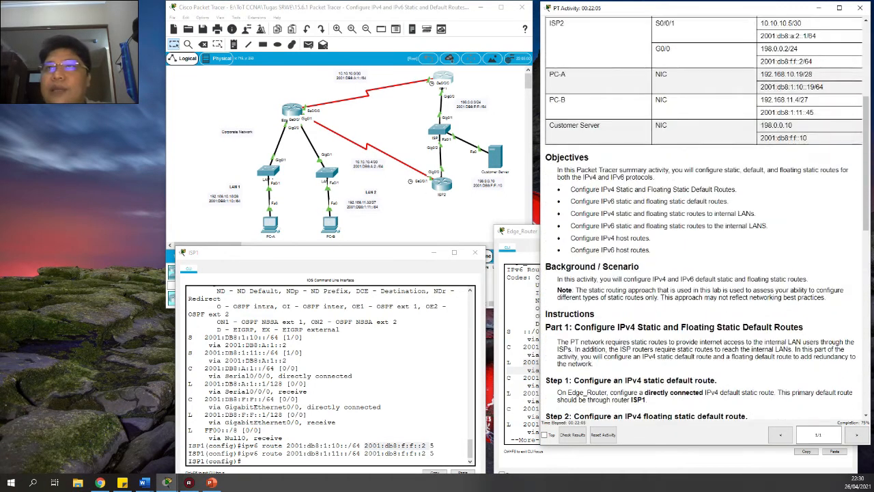
pyautogui.scroll(1, 647, 174)
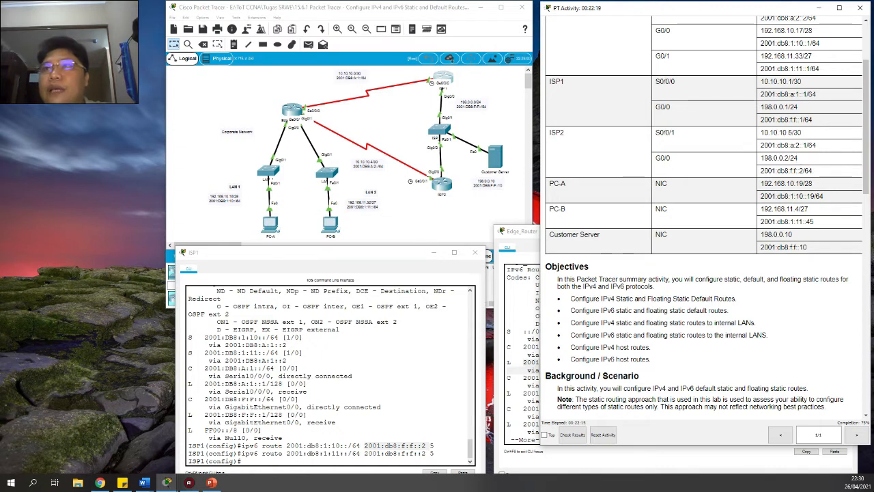
pyautogui.moveTo(761, 120); pyautogui.dragTo(813, 120)
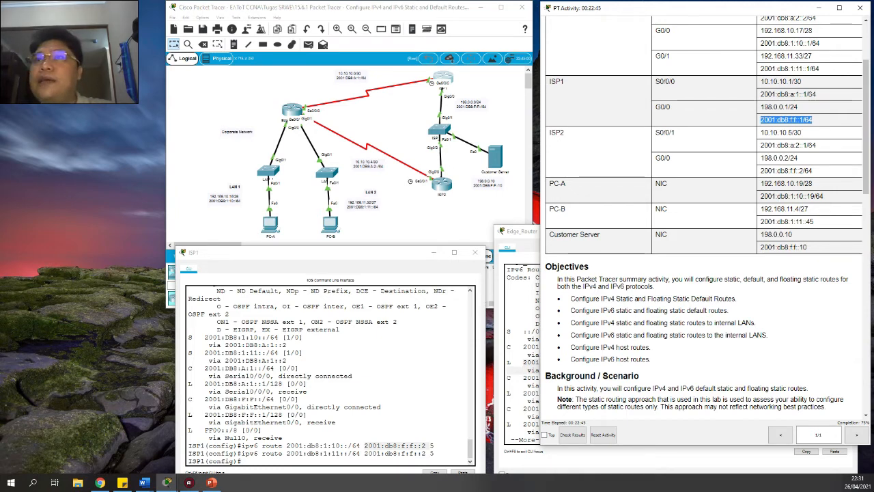
pyautogui.click(813, 121)
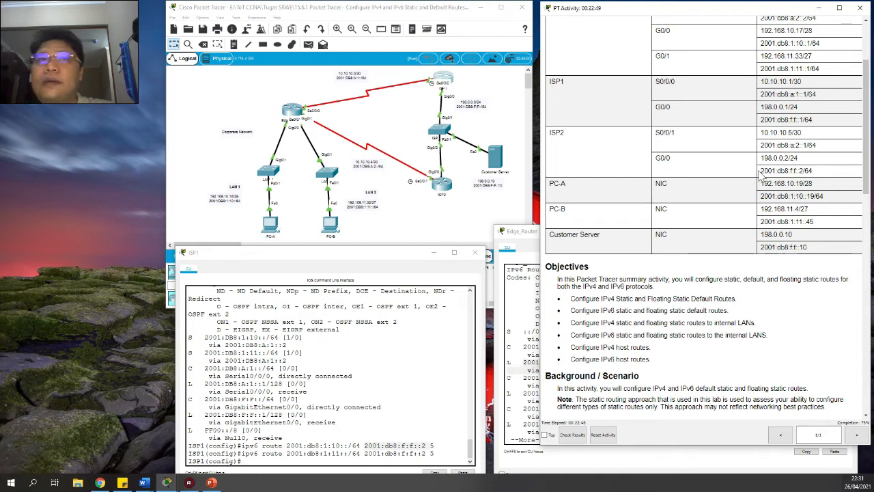
pyautogui.moveTo(760, 170); pyautogui.dragTo(804, 171)
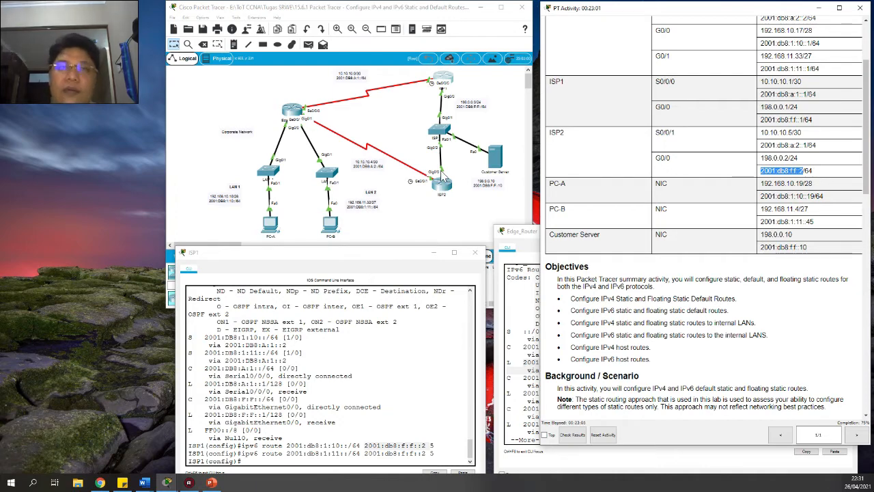
# Review the Part 4 and Part 5 instructions, and ping the Customer Server at 198.0.0.10 from PC-A's command prompt
pyautogui.scroll(-10, 661, 351)
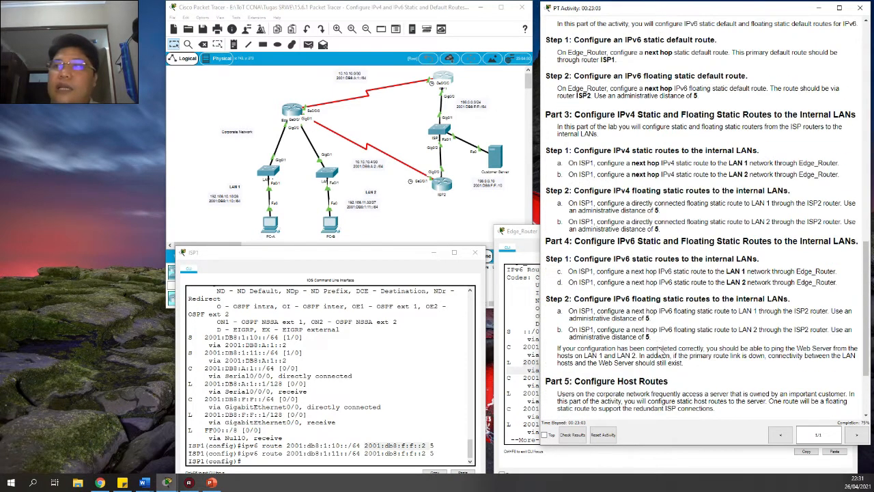
pyautogui.scroll(-3, 661, 352)
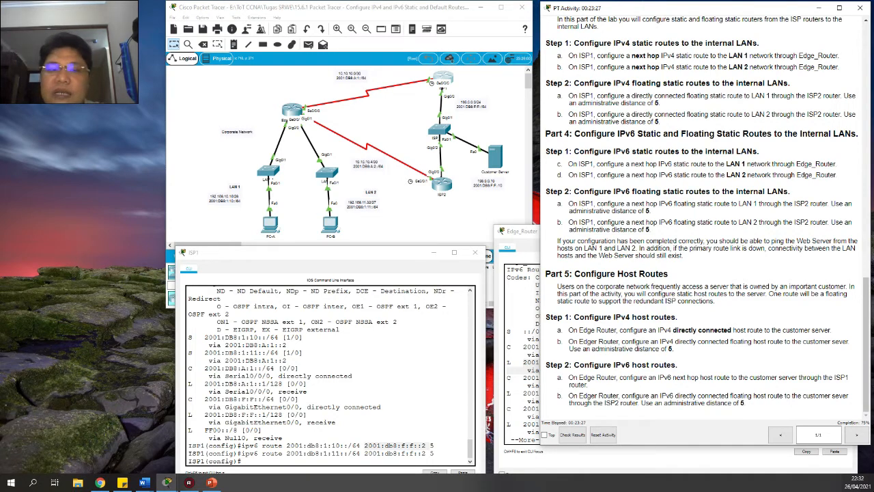
pyautogui.click(271, 224)
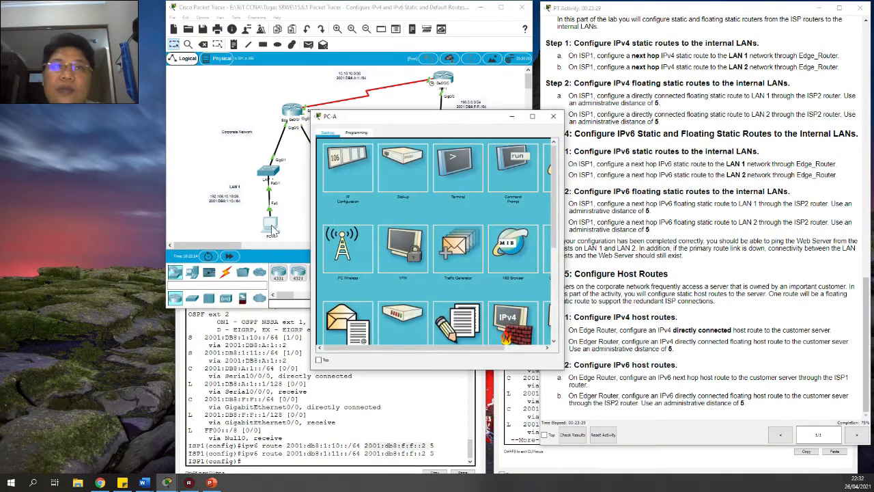
pyautogui.click(514, 171)
pyautogui.moveTo(489, 124); pyautogui.dragTo(404, 224)
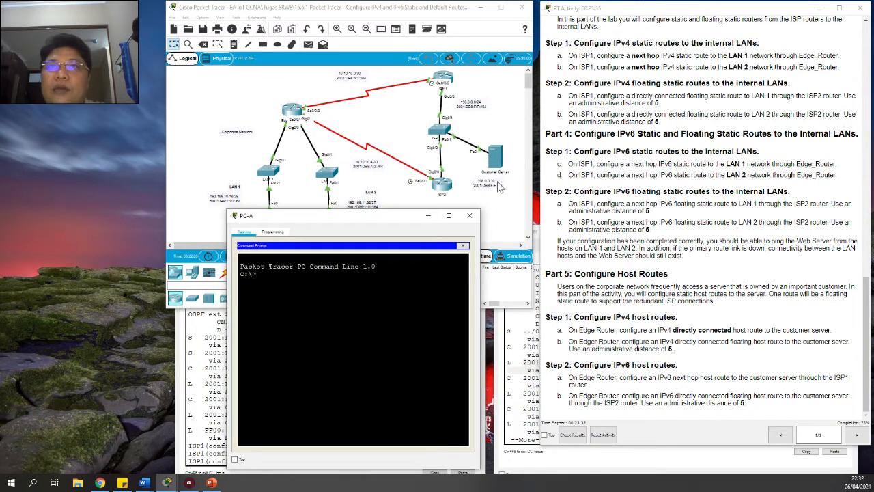
pyautogui.write('ping 1')
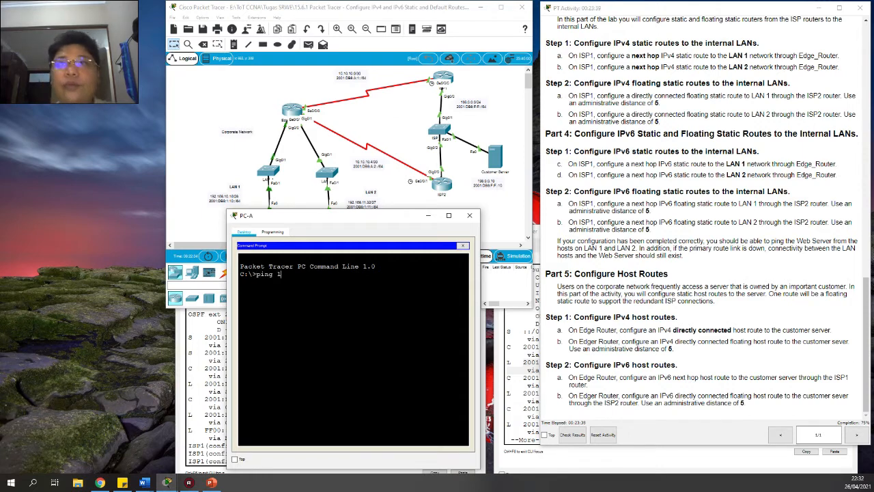
pyautogui.write('98')
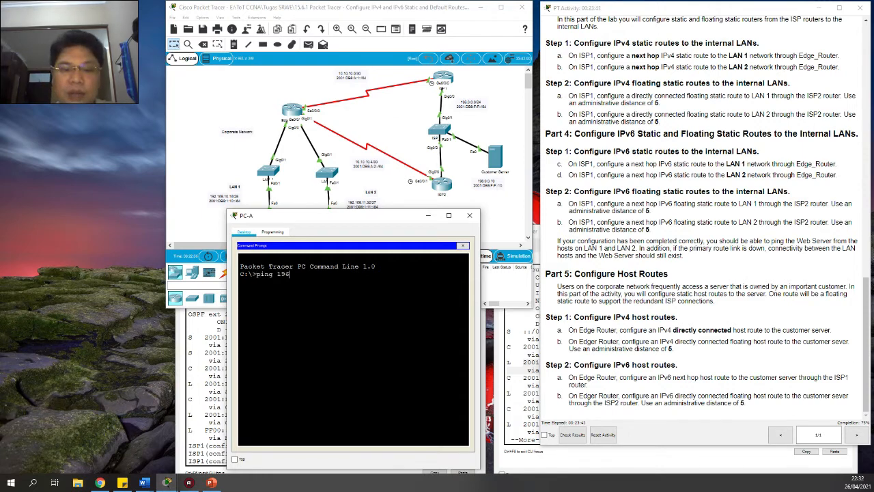
pyautogui.press('BackSpace')
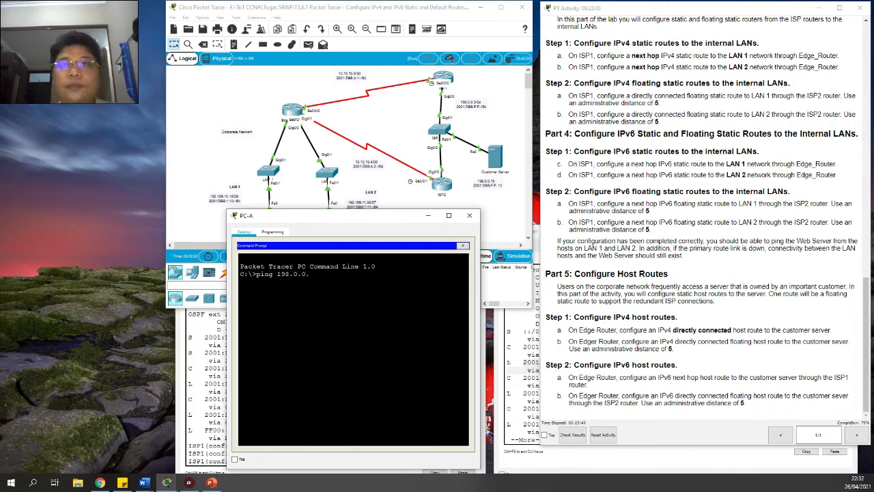
pyautogui.press('Return')
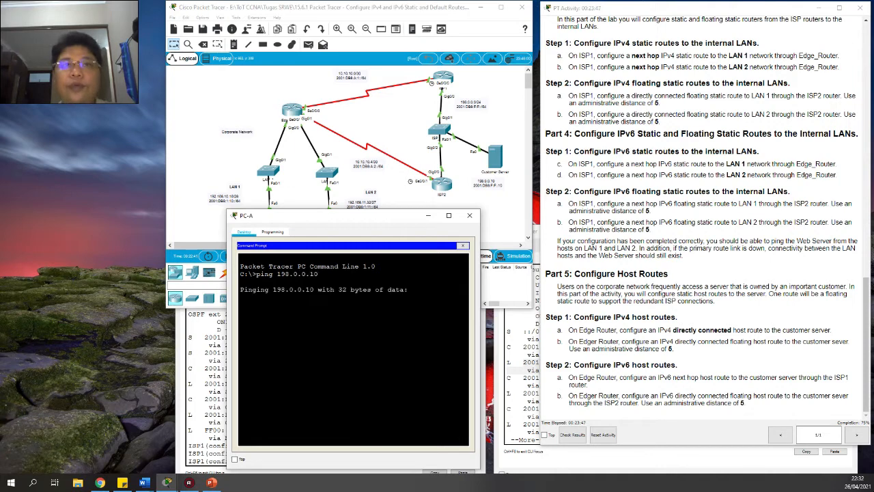
# Ping 198.0.0.10 from PC-B's command prompt, and close the PC-B and PC-A windows
pyautogui.moveTo(366, 222); pyautogui.dragTo(309, 251)
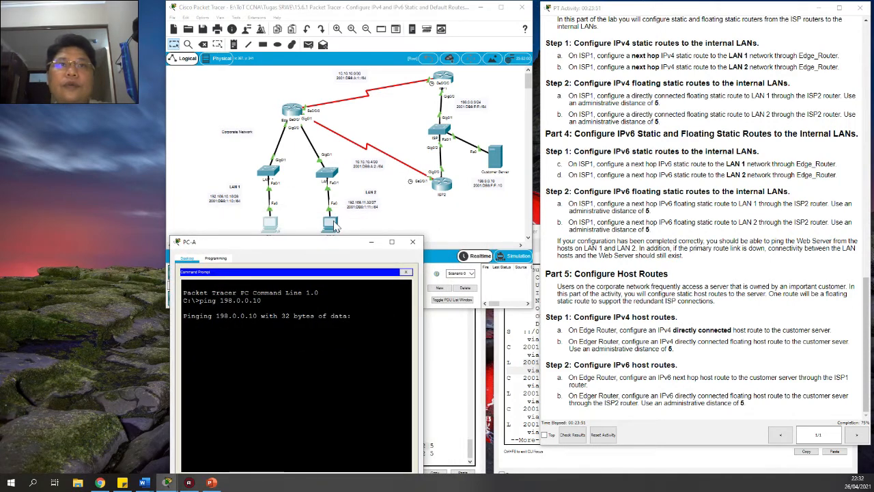
pyautogui.click(334, 225)
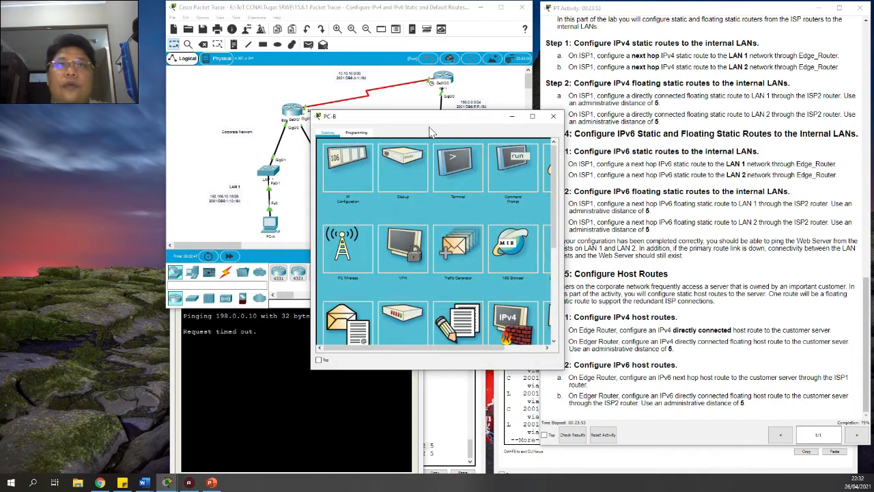
pyautogui.moveTo(425, 121); pyautogui.dragTo(620, 221)
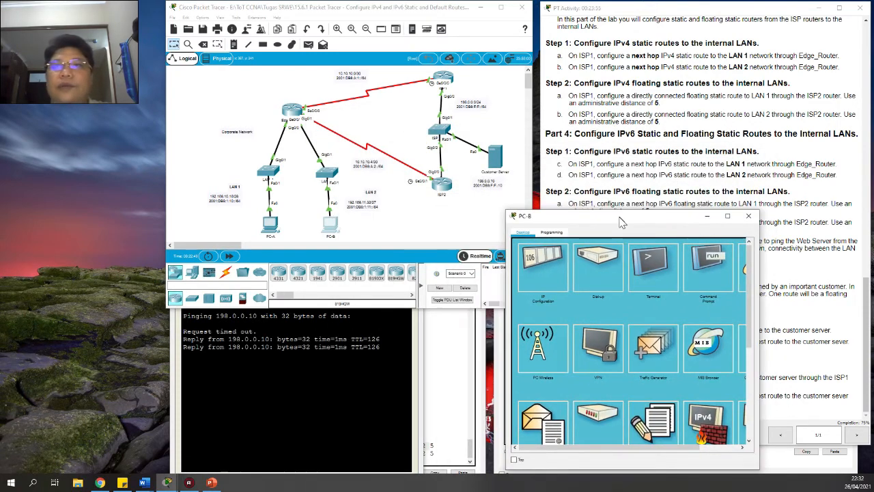
pyautogui.click(709, 279)
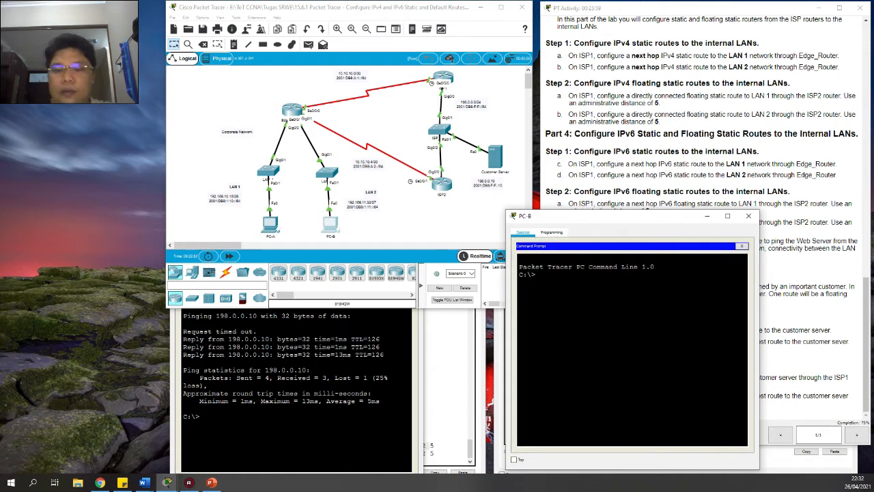
pyautogui.write('ping 198')
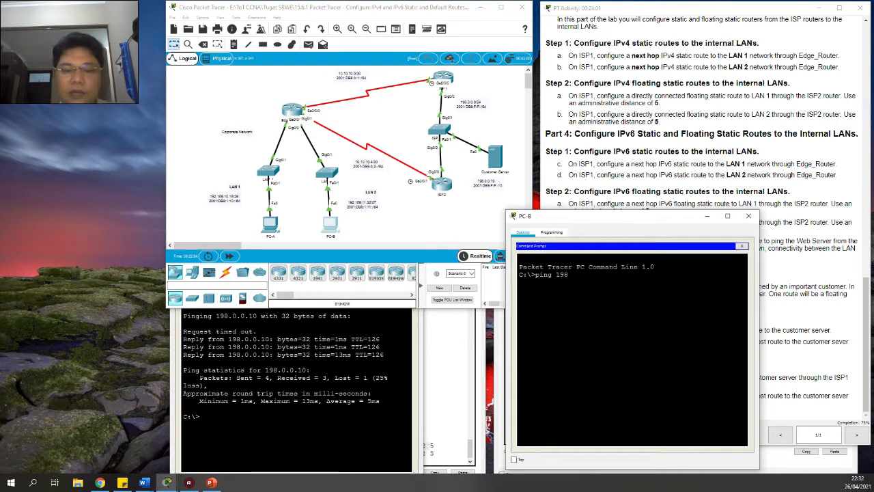
pyautogui.write('.0.0.')
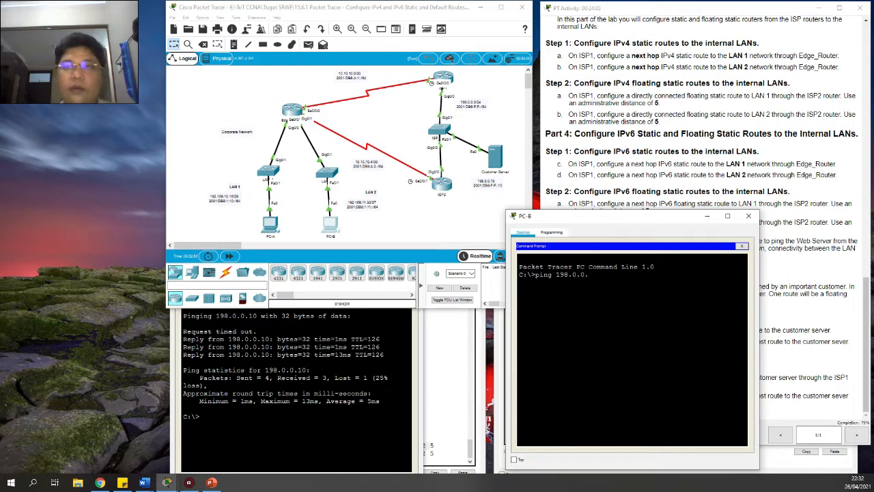
pyautogui.write('10')
pyautogui.press('Return')
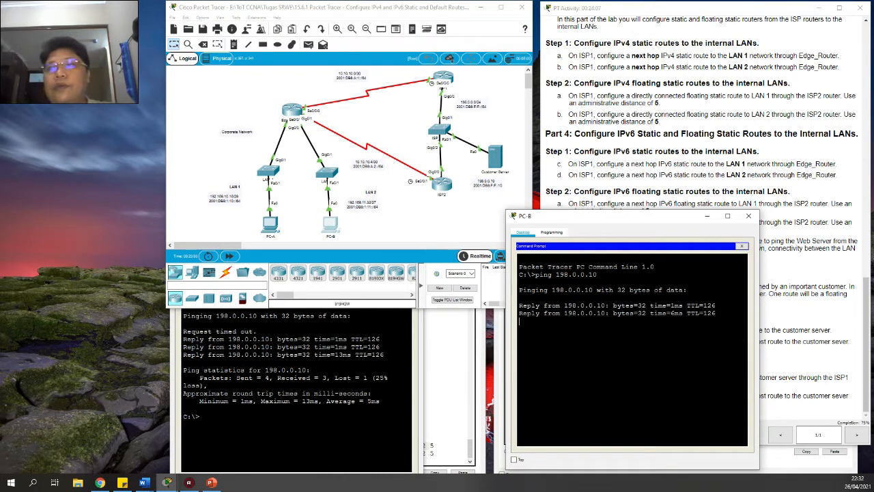
pyautogui.click(754, 219)
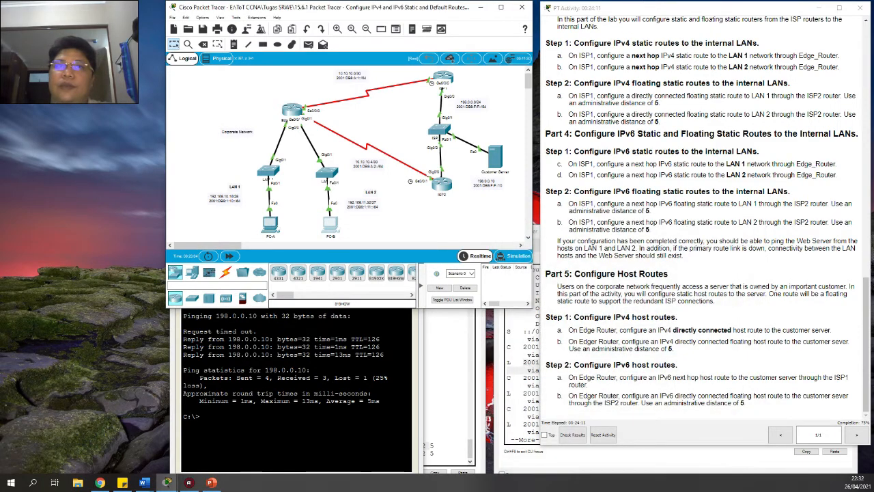
pyautogui.click(388, 352)
pyautogui.click(413, 242)
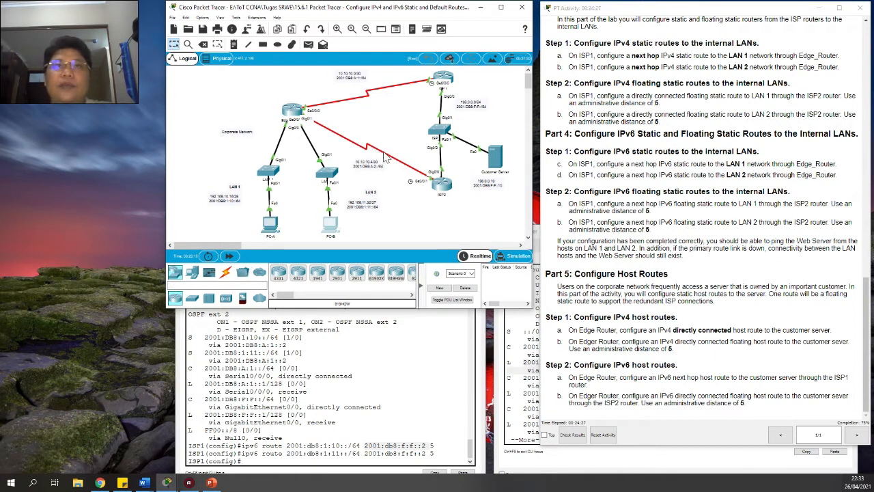
# Delete the serial link between Edge_Router and ISP2, undoing the accidental deletion of PC-B
pyautogui.press('Delete')
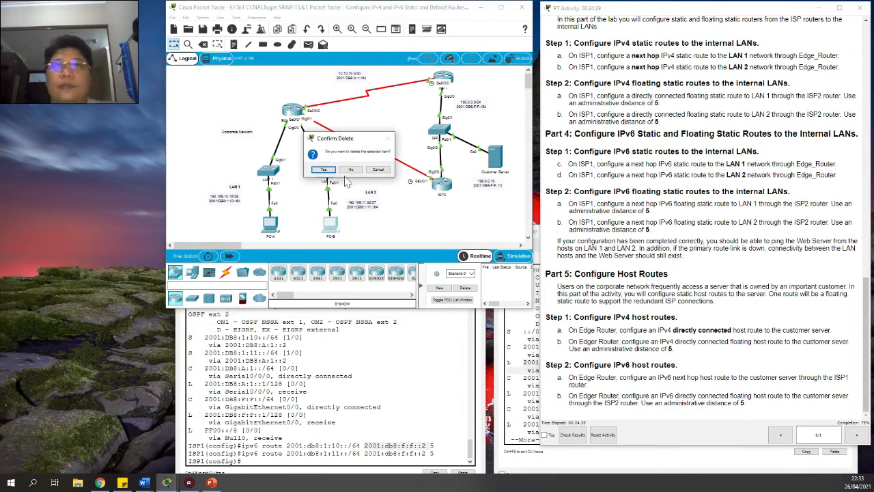
pyautogui.click(320, 167)
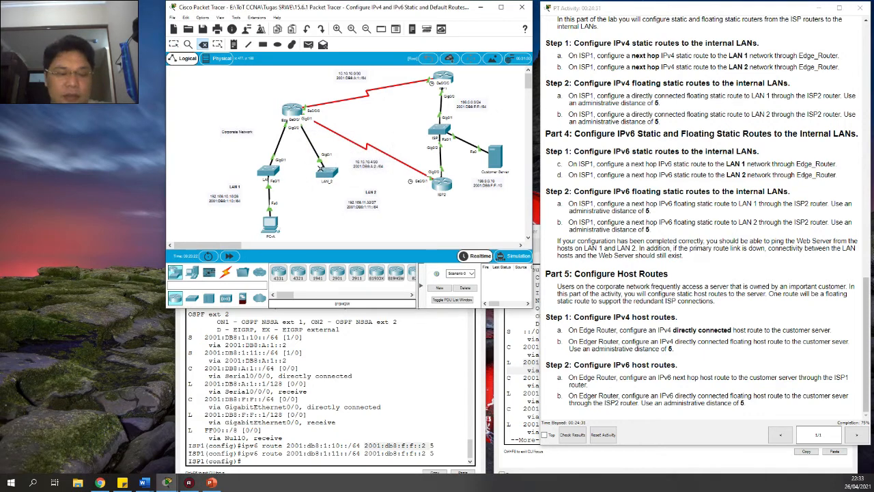
pyautogui.hotkey('ctrl', 'z')
pyautogui.click(388, 156)
pyautogui.press('Escape')
# Reopen PC-A's command prompt and repeat the ping to 198.0.0.10 with the ISP2 link removed
pyautogui.click(270, 223)
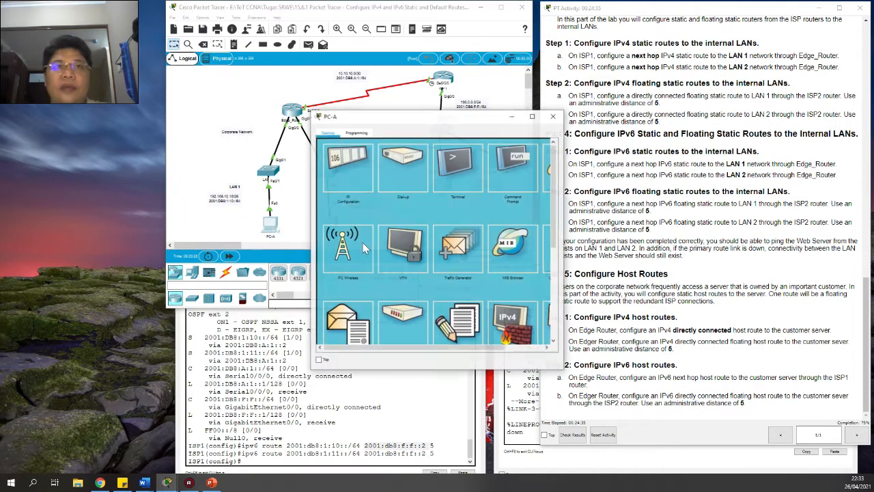
pyautogui.click(519, 174)
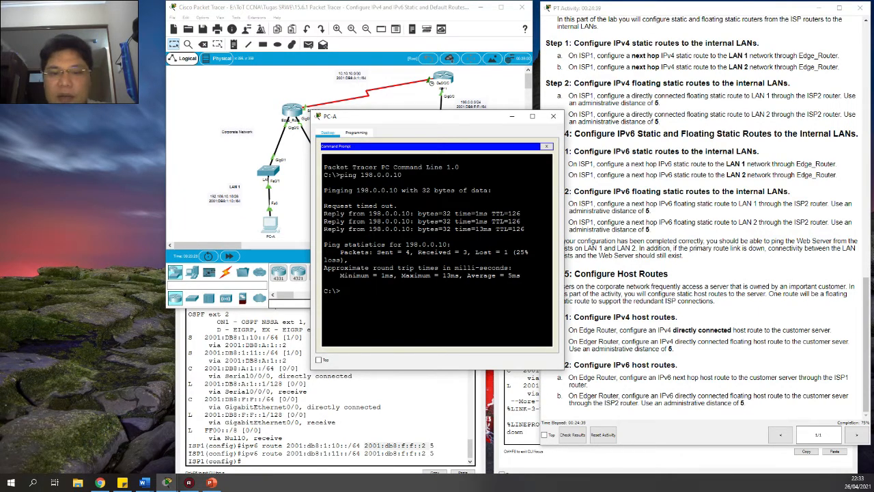
pyautogui.moveTo(474, 120); pyautogui.dragTo(547, 235)
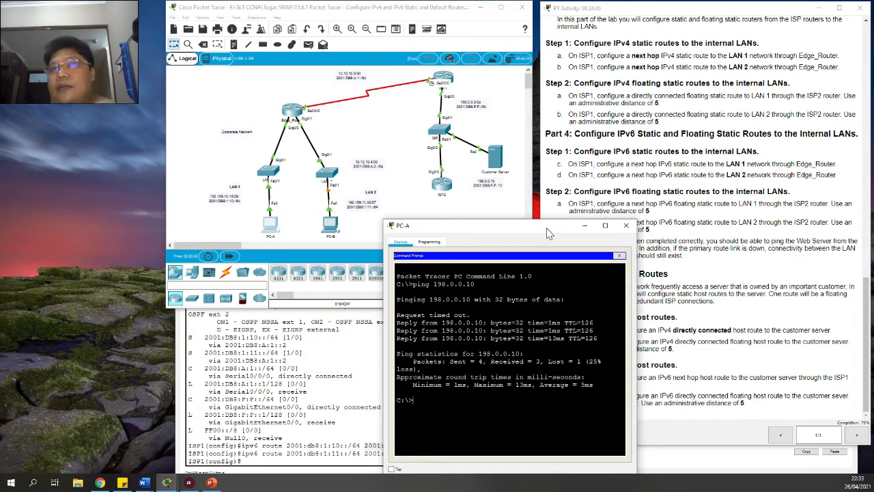
pyautogui.moveTo(550, 234); pyautogui.dragTo(590, 142)
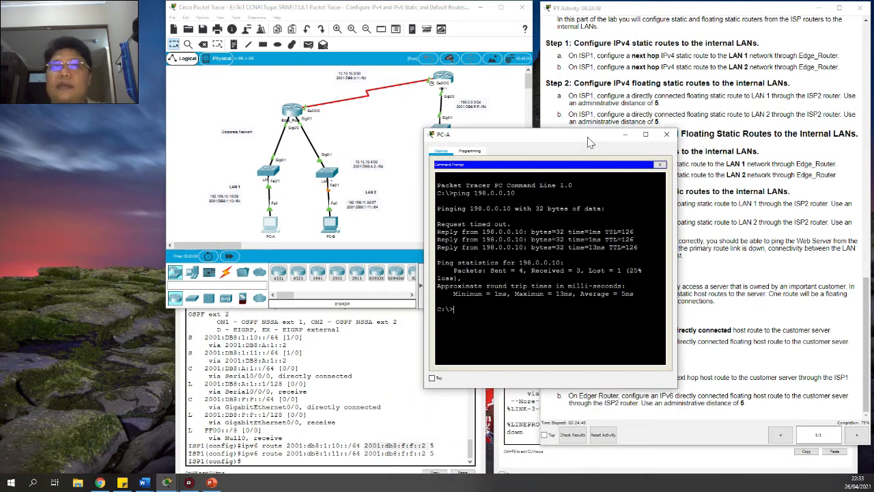
pyautogui.press('Up')
pyautogui.press('Return')
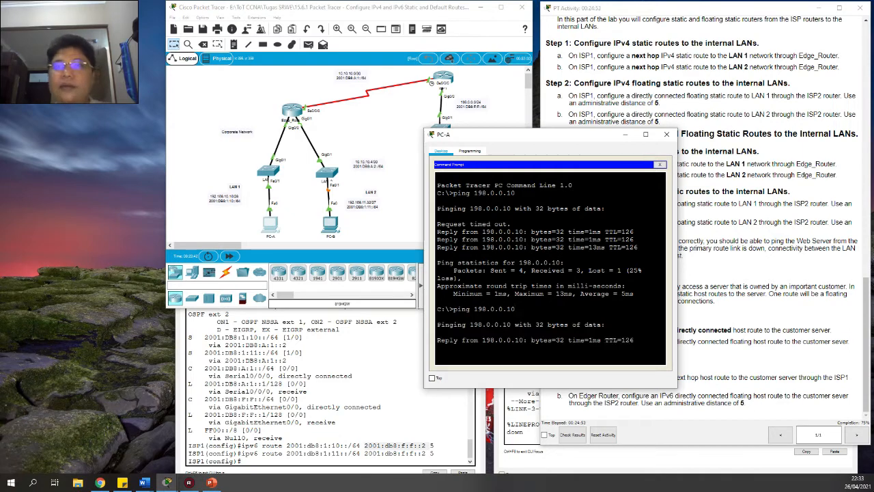
# Move PC-A's window aside, open PC-B's command prompt, and ping 192.0.0.10
pyautogui.moveTo(467, 134); pyautogui.dragTo(345, 241)
pyautogui.click(333, 229)
pyautogui.click(332, 230)
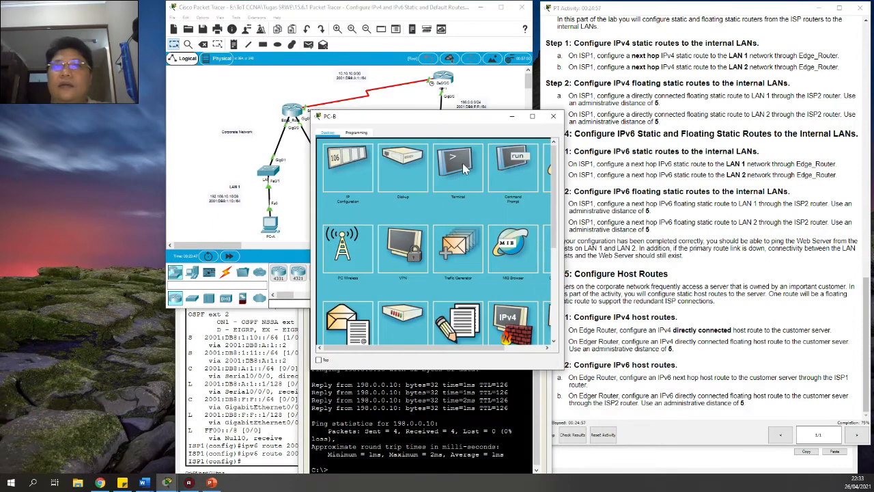
pyautogui.click(517, 174)
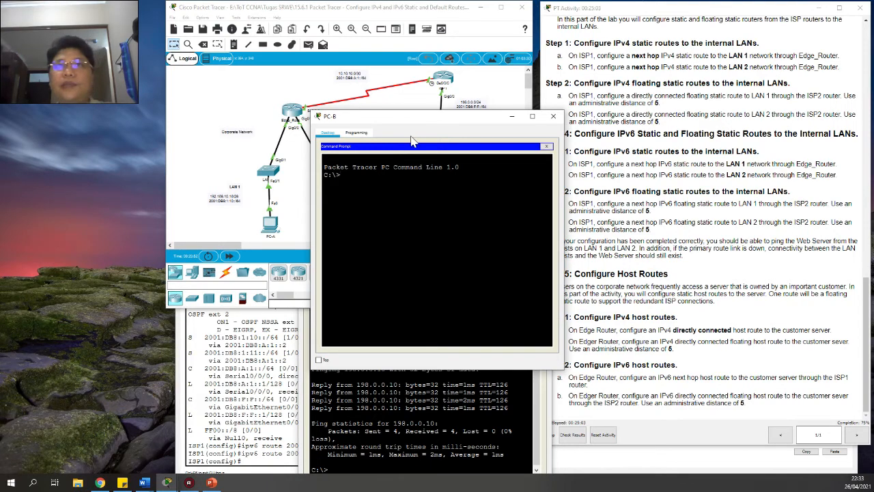
pyautogui.moveTo(469, 122); pyautogui.dragTo(718, 224)
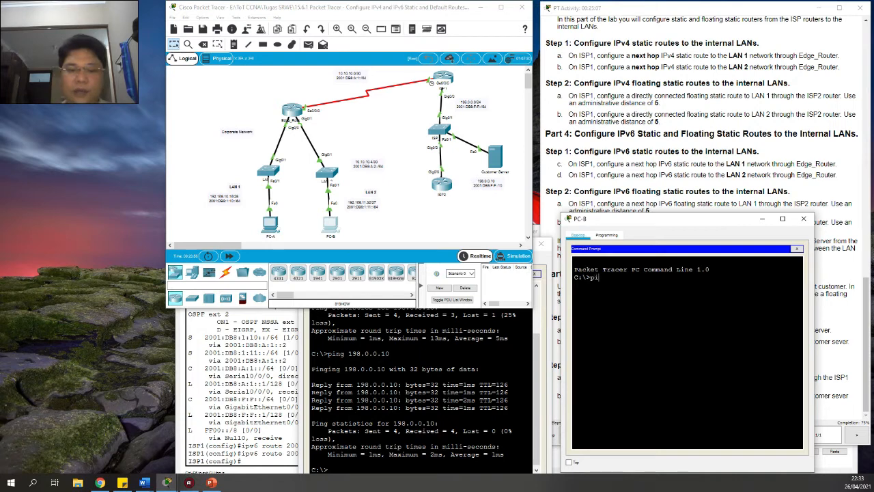
pyautogui.write('ping 192.0')
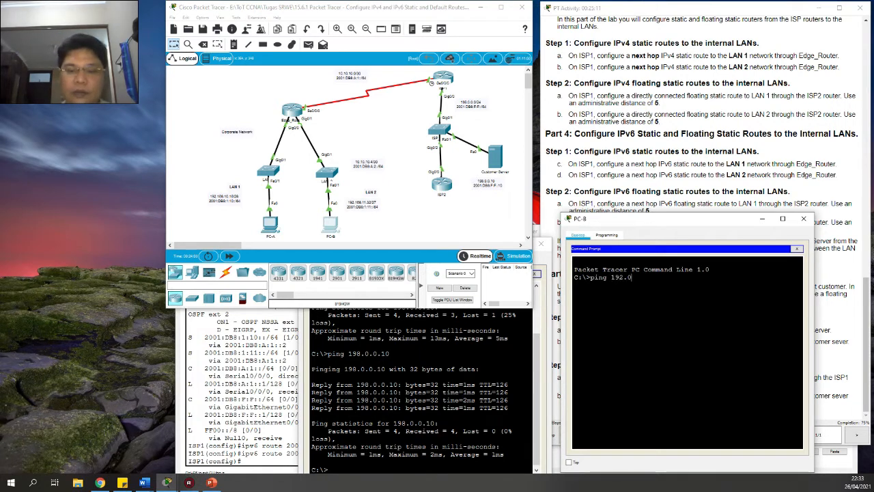
pyautogui.write('.0.10')
pyautogui.press('Return')
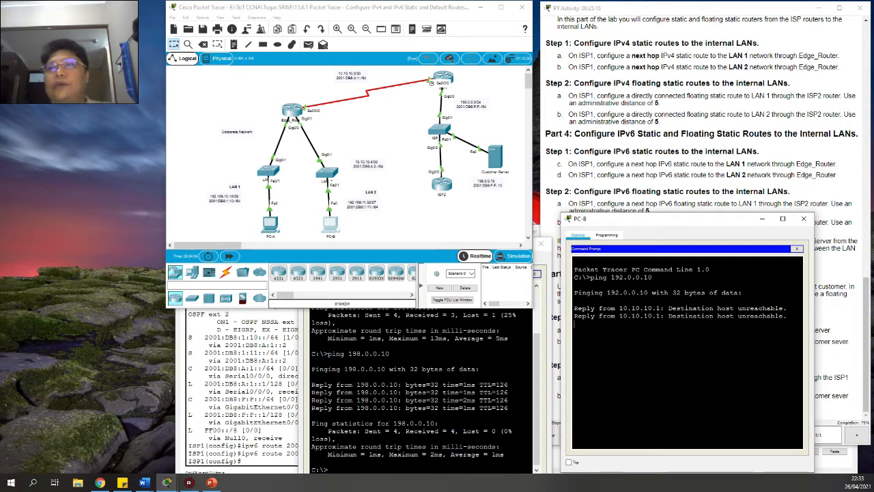
# Correct the address in PC-B's recalled ping command and ping 198.0.0.10
pyautogui.press('Up')
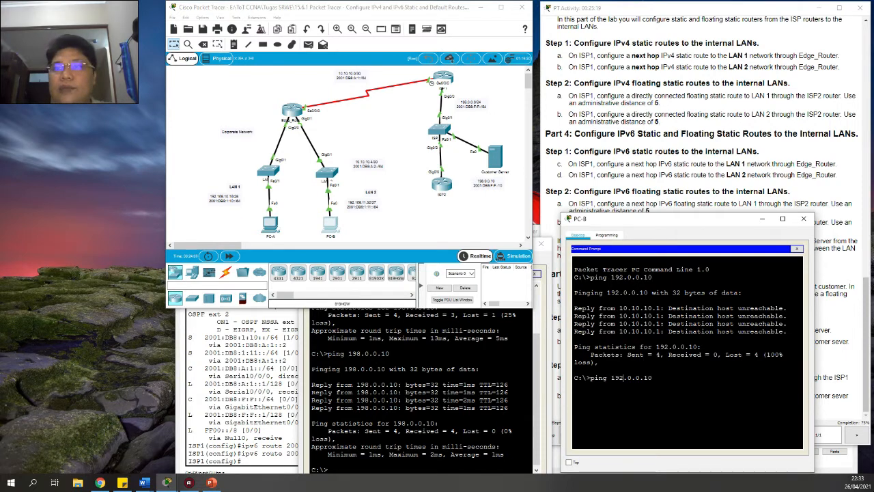
pyautogui.press('BackSpace')
pyautogui.press('BackSpace')
pyautogui.press('BackSpace')
pyautogui.press('BackSpace')
pyautogui.press('BackSpace')
pyautogui.press('BackSpace')
pyautogui.press('BackSpace')
pyautogui.press('BackSpace')
pyautogui.write('8.0.0.10')
pyautogui.press('Return')
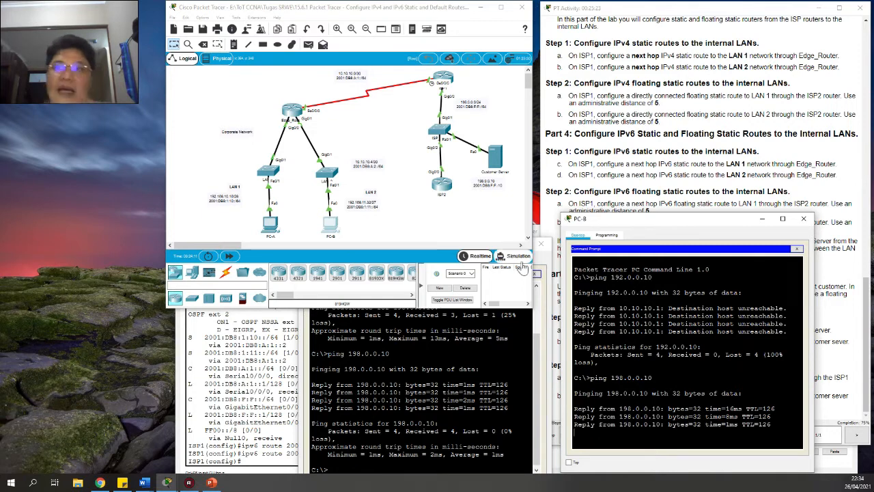
# Restore the serial link between Edge_Router and ISP2, and delete the serial link between Edge_Router and ISP1
pyautogui.click(399, 207)
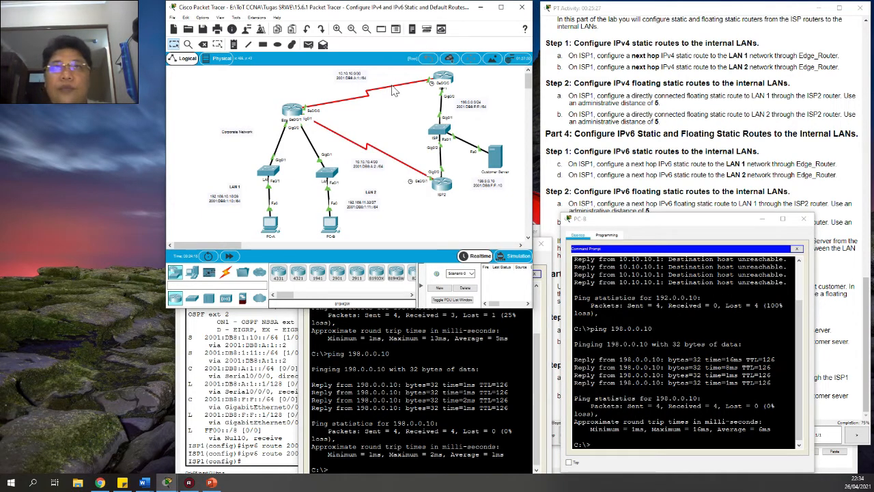
pyautogui.press('Delete')
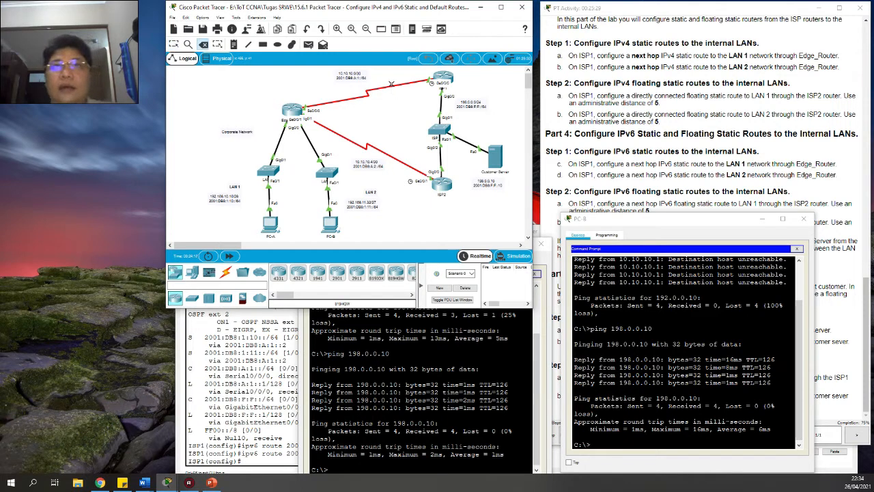
pyautogui.click(399, 90)
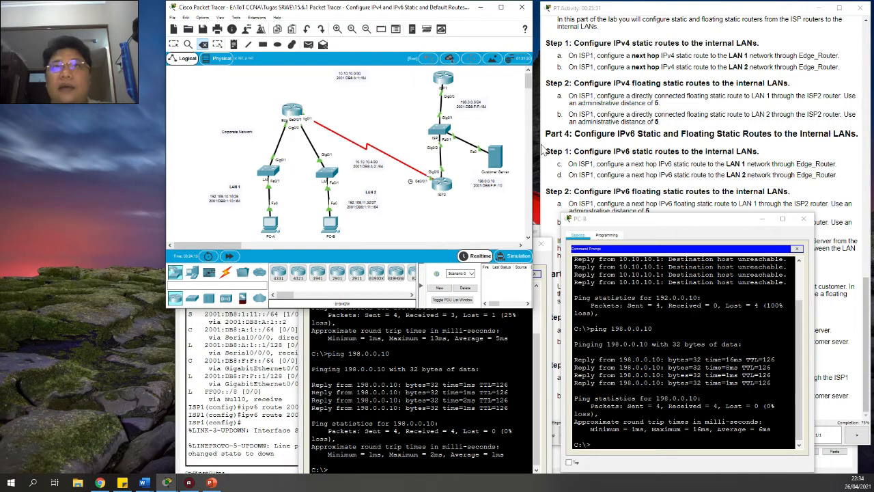
# Ping 198.0.0.10 from PC-B's command prompt with the ISP1 serial link removed
pyautogui.click(657, 255)
pyautogui.write('ping 198.0.0.10')
pyautogui.press('Return')
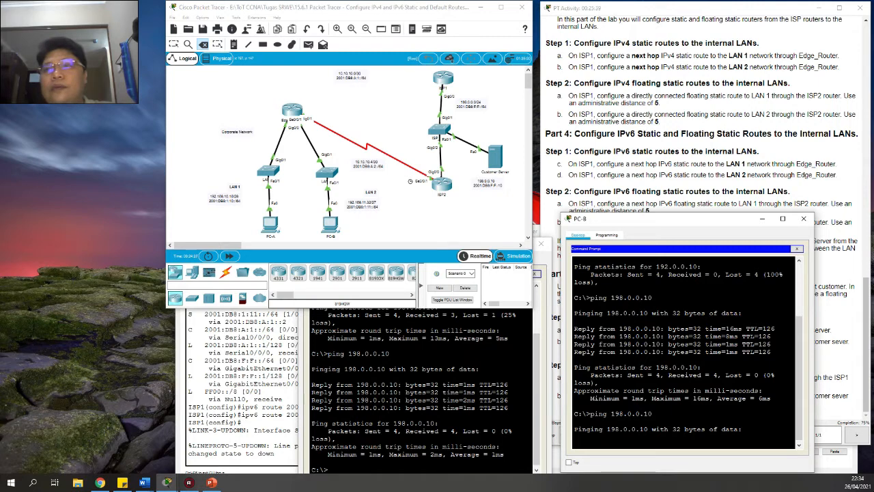
# Bring PC-A's window forward and repeat the ping to 198.0.0.10 from its command prompt
pyautogui.click(416, 361)
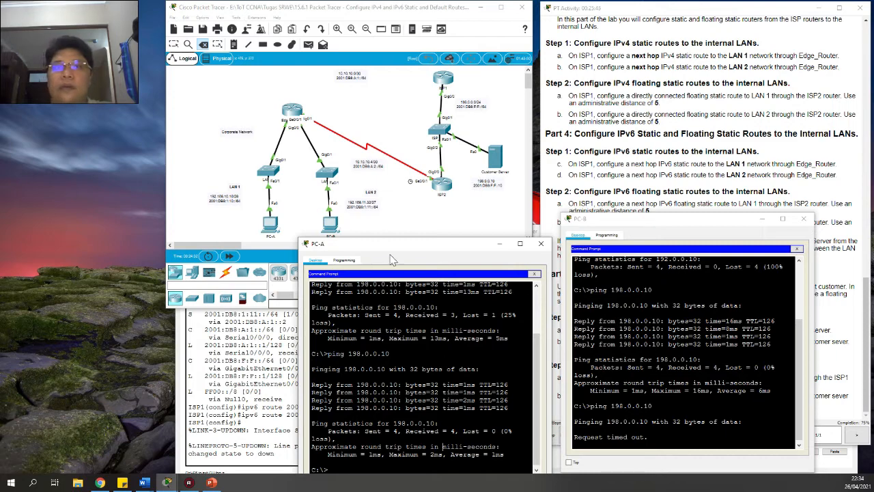
pyautogui.moveTo(408, 247); pyautogui.dragTo(342, 230)
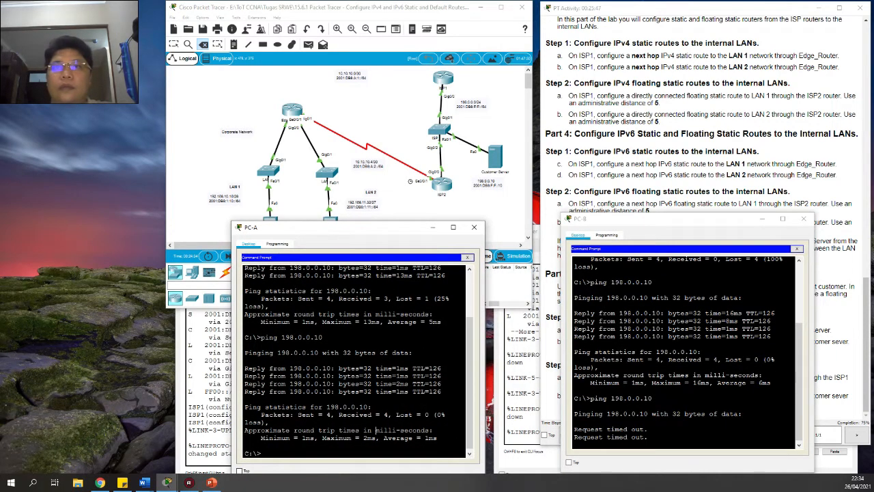
pyautogui.press('Up')
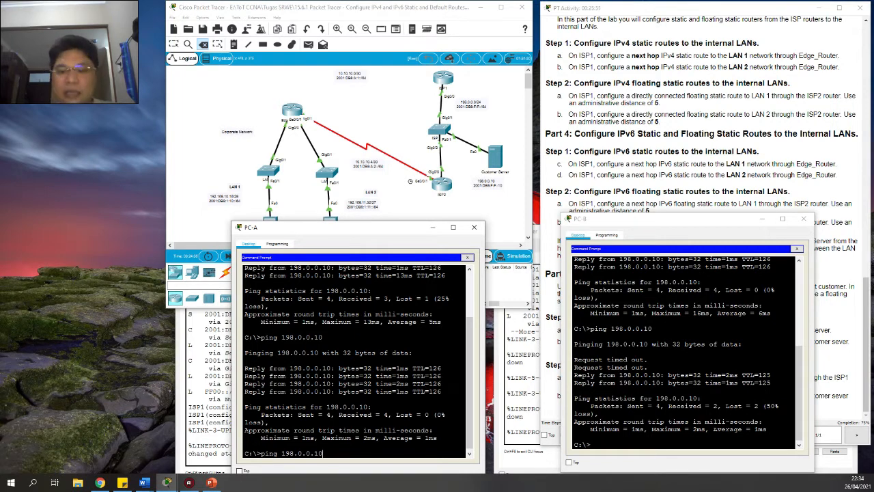
pyautogui.press('Return')
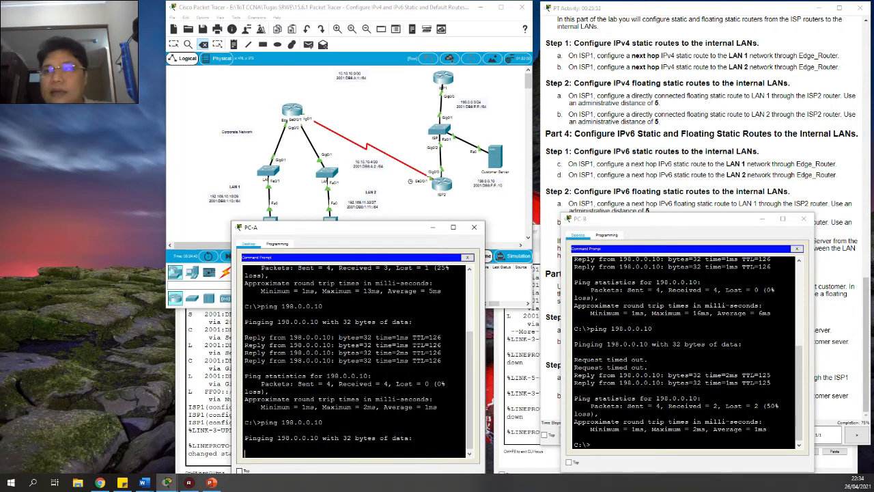
# Repeat the ping to 198.0.0.10 from PC-B's command prompt
pyautogui.click(683, 410)
pyautogui.press('Up')
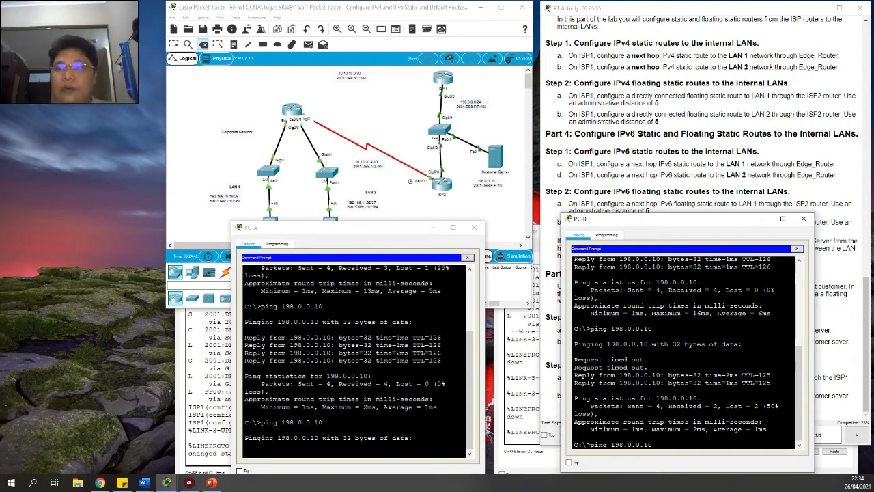
pyautogui.press('Return')
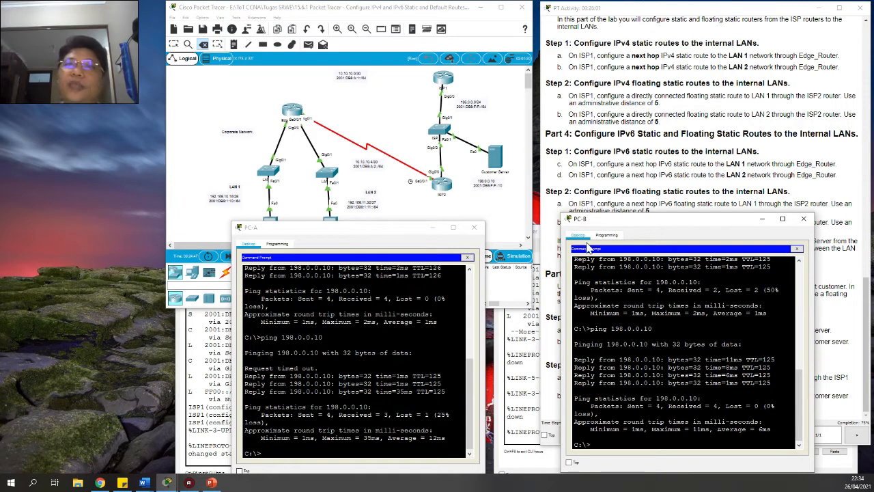
# Minimize the PC-B and PC-A windows, and undo the deletion of the serial link between Edge_Router and ISP1
pyautogui.click(762, 219)
pyautogui.click(433, 227)
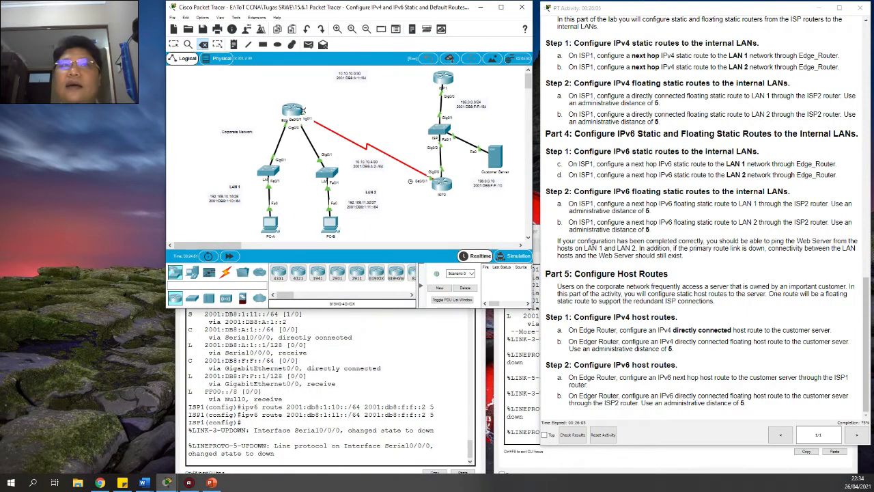
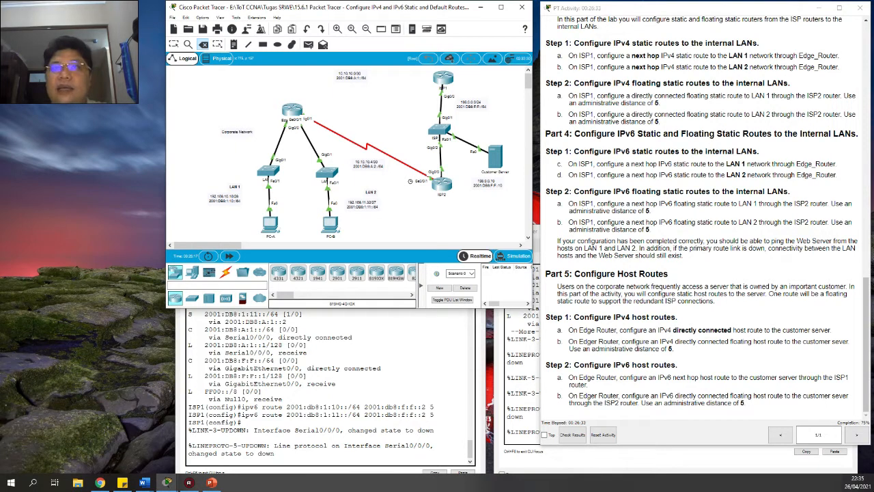
pyautogui.click(686, 373)
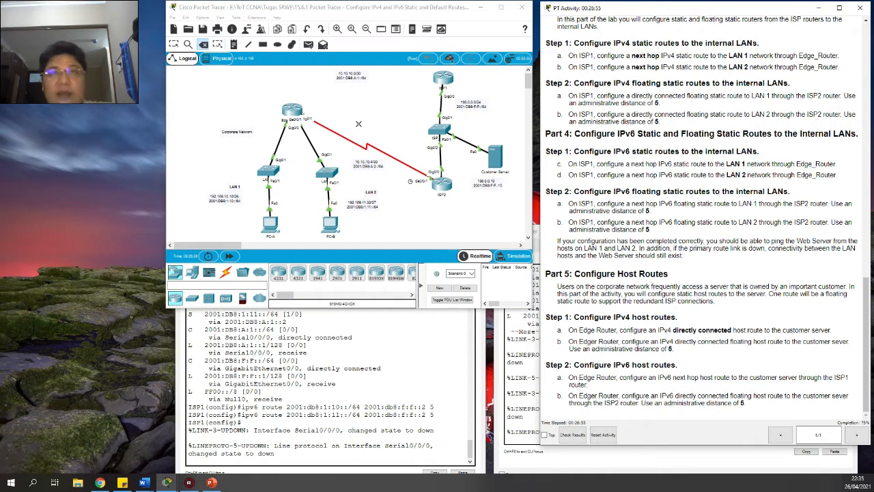
pyautogui.hotkey('ctrl', 'z')
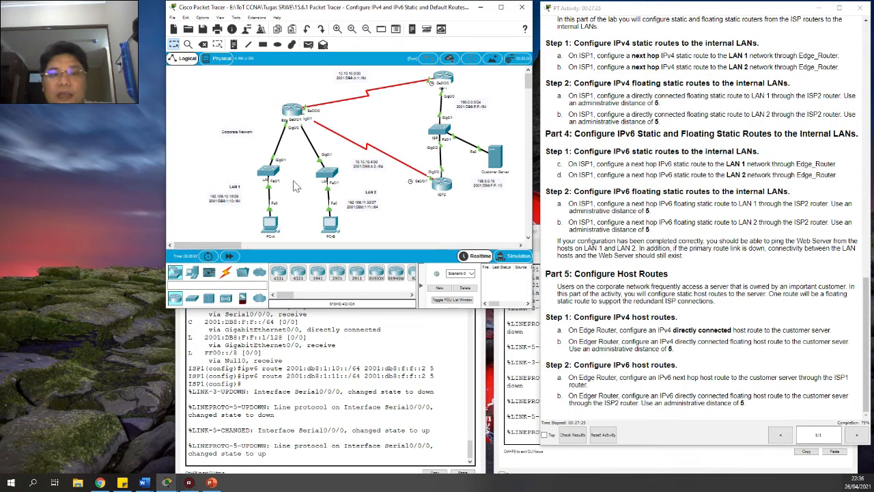
# Bring up the Edge_Router CLI beside the instructions and page through the remaining IPv6 route output to the configuration prompt
pyautogui.click(601, 453)
pyautogui.moveTo(585, 237); pyautogui.dragTo(260, 250)
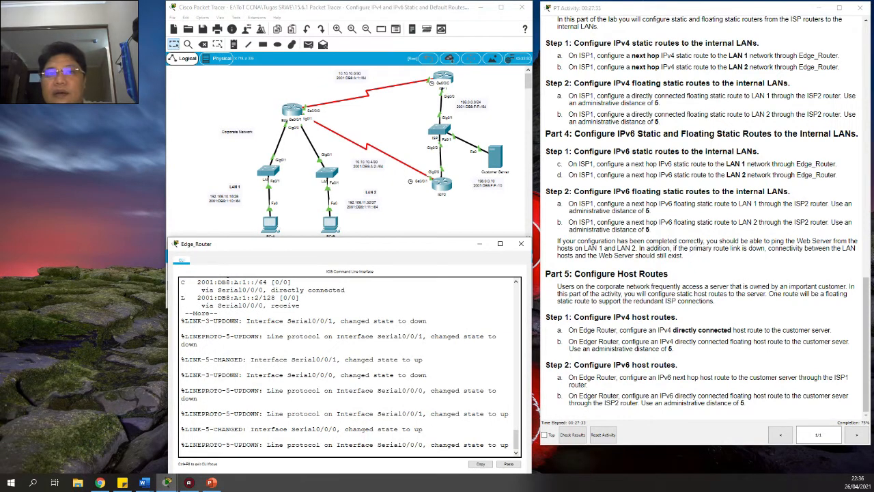
pyautogui.press('Return')
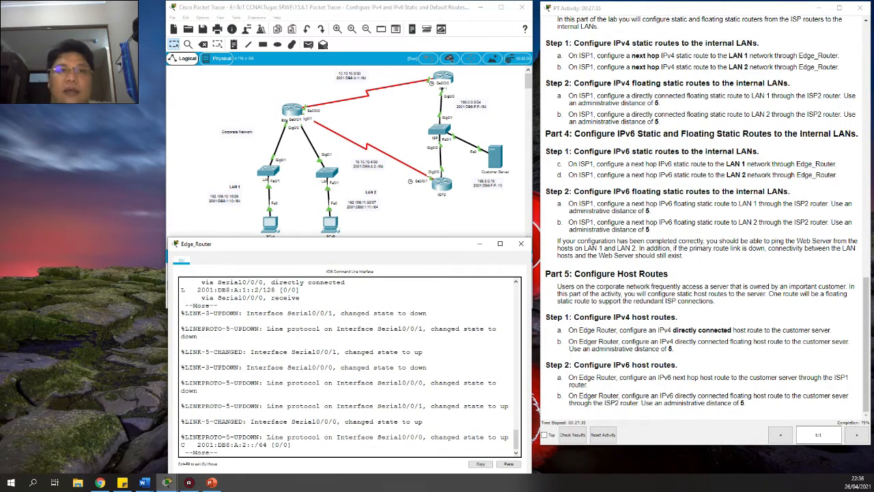
pyautogui.press('space')
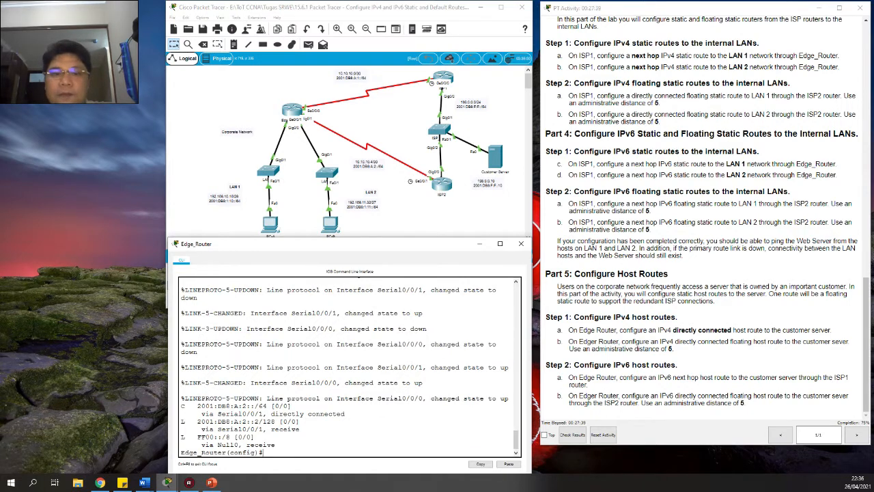
# On Edge_Router, configure an IPv6 next hop host route to 2001:db8:f:f::10/128 through 2001:db8:a:1::1
pyautogui.write('ip')
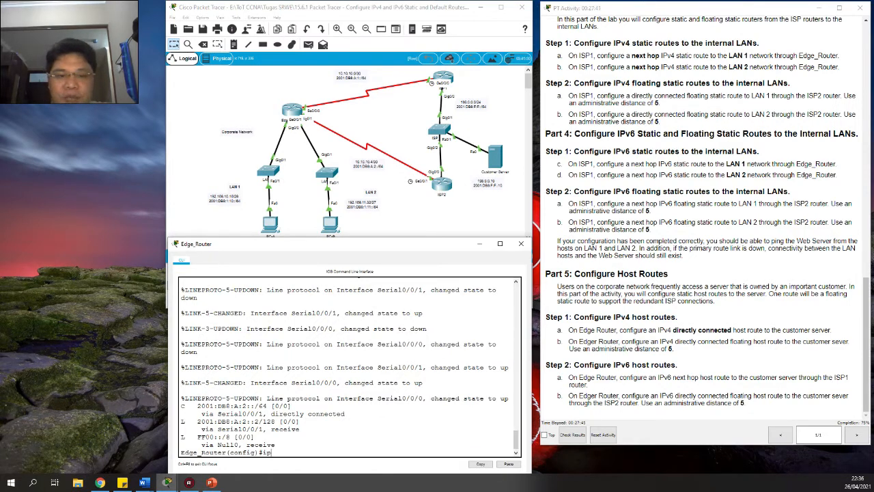
pyautogui.write('v6')
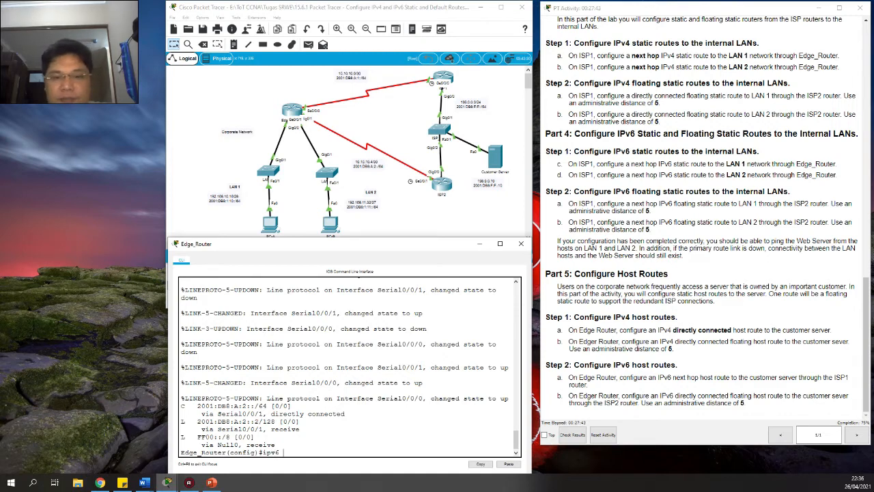
pyautogui.write(' route 2001')
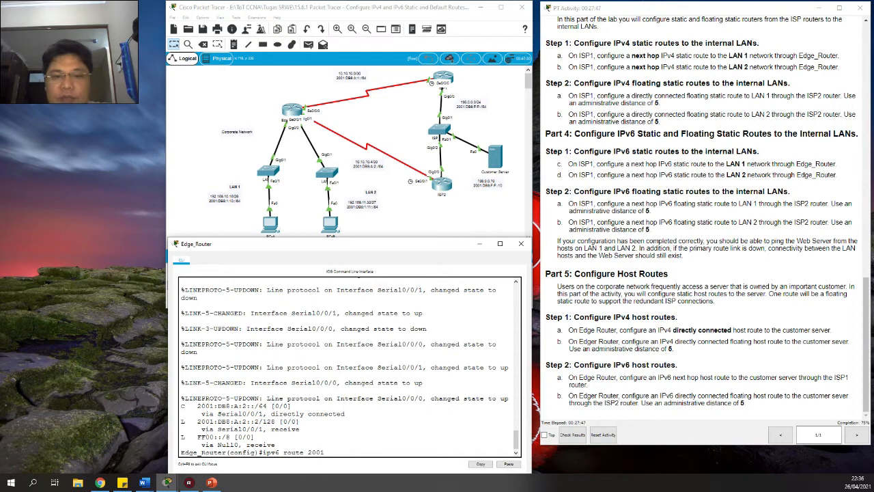
pyautogui.write(':db8')
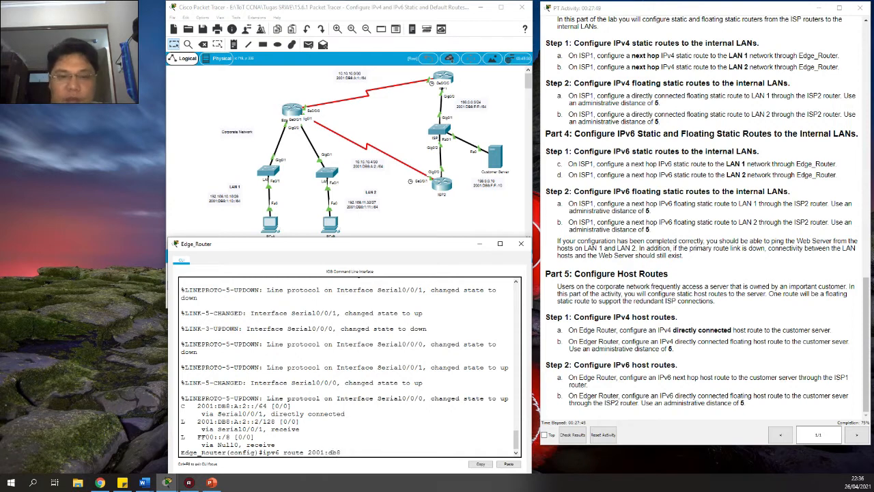
pyautogui.write(':f')
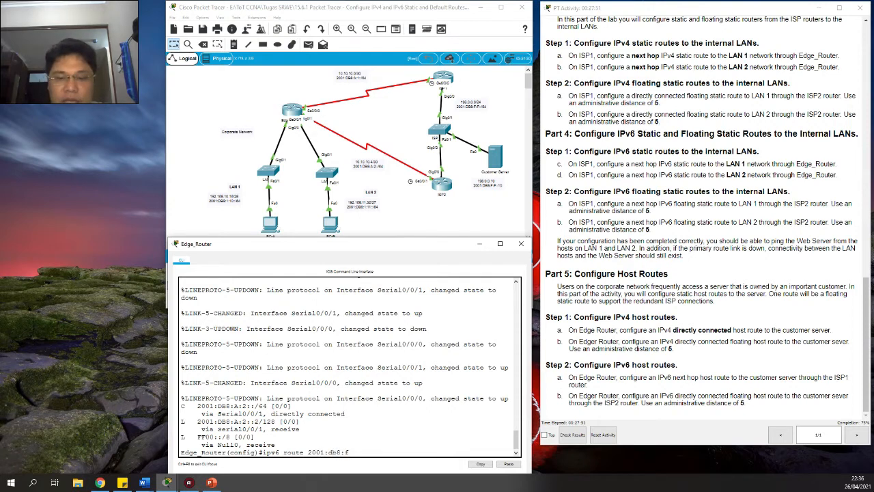
pyautogui.write(':f::10')
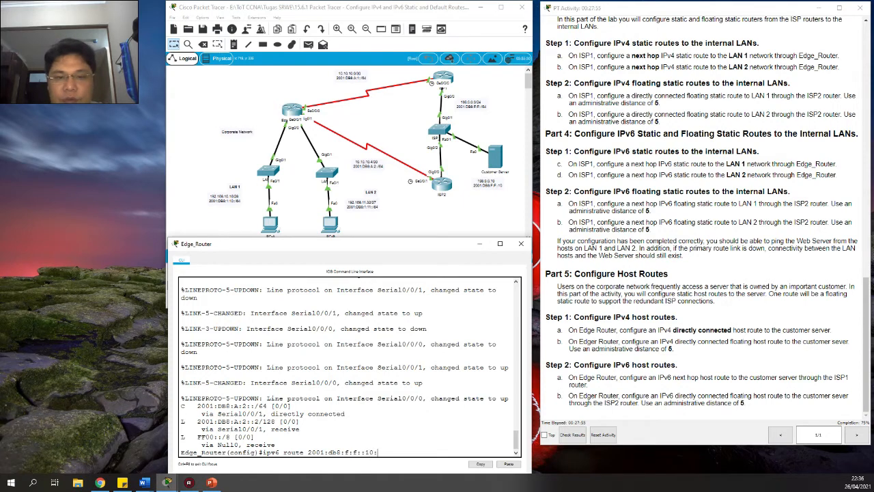
pyautogui.write('/')
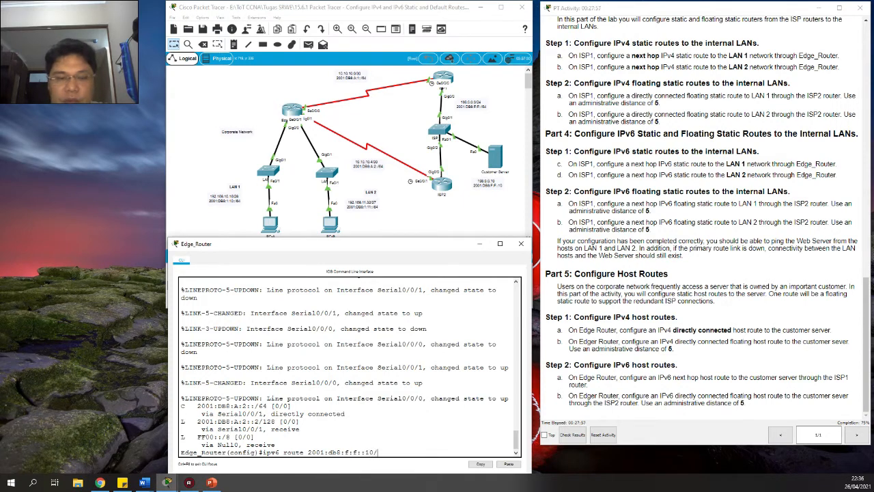
pyautogui.write('128 ')
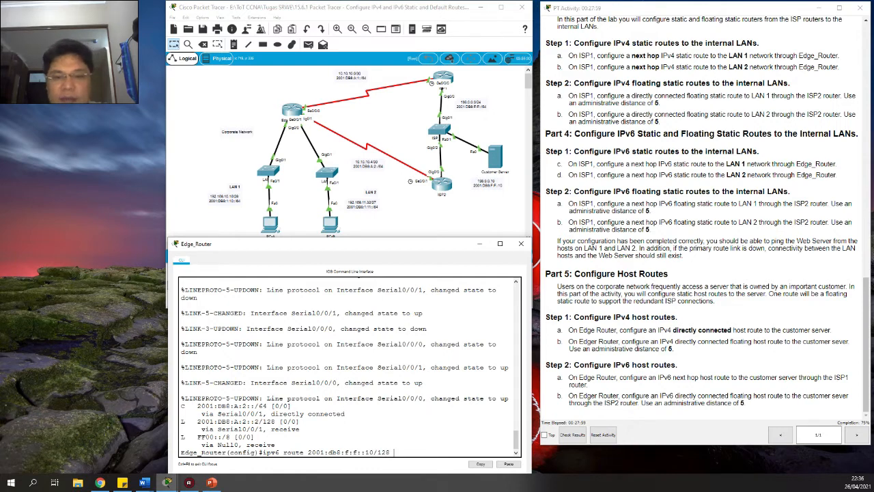
pyautogui.write('2001:db8')
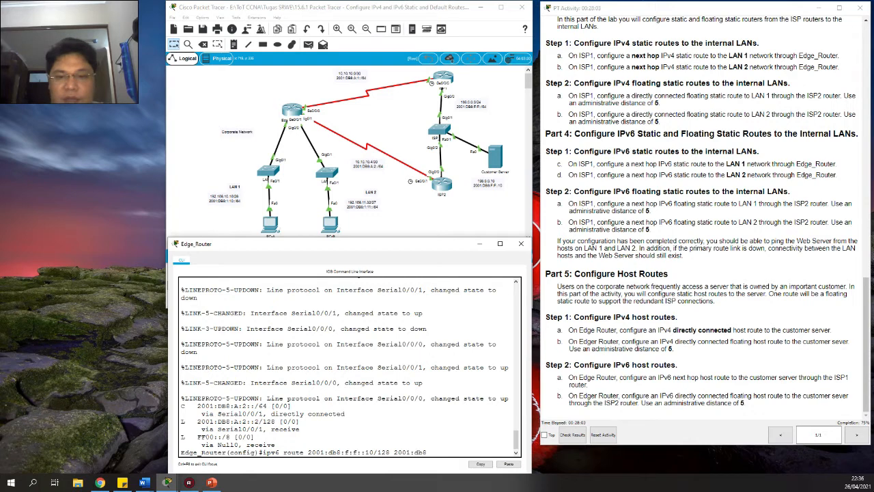
pyautogui.write(':a:1::1')
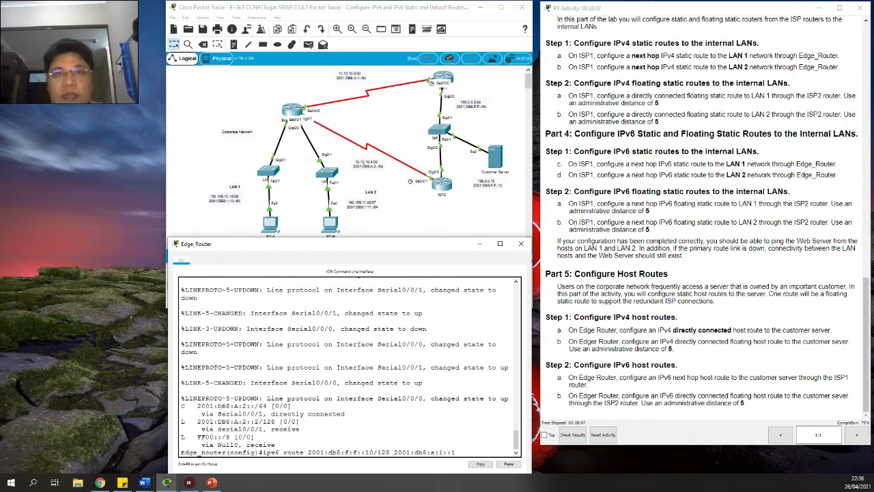
pyautogui.press('Return')
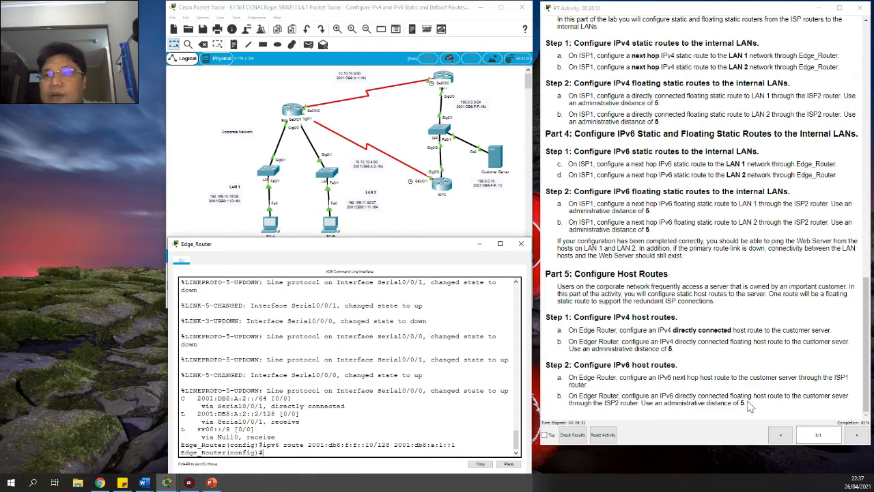
# On Edge_Router, configure a floating IPv6 host route to 2001:db8:f:f::10/128 through 2001:db8:a:2::1 with an administrative distance of 5
pyautogui.doubleClick(841, 377)
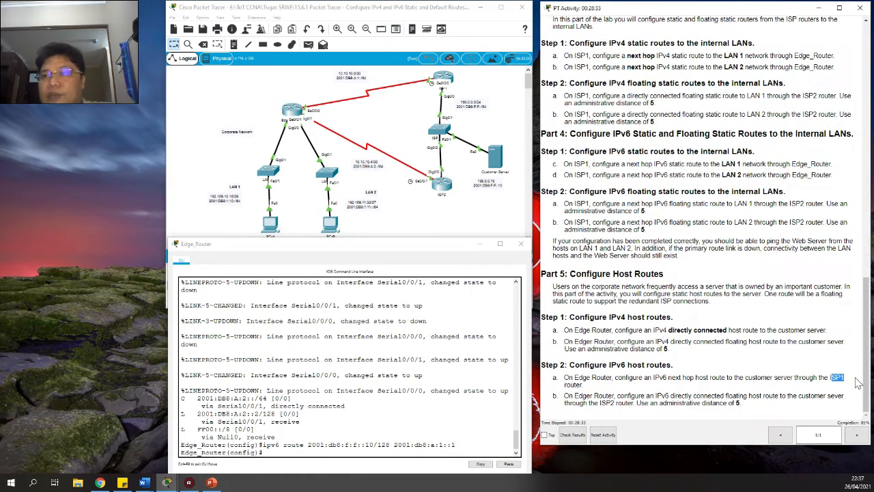
pyautogui.doubleClick(608, 403)
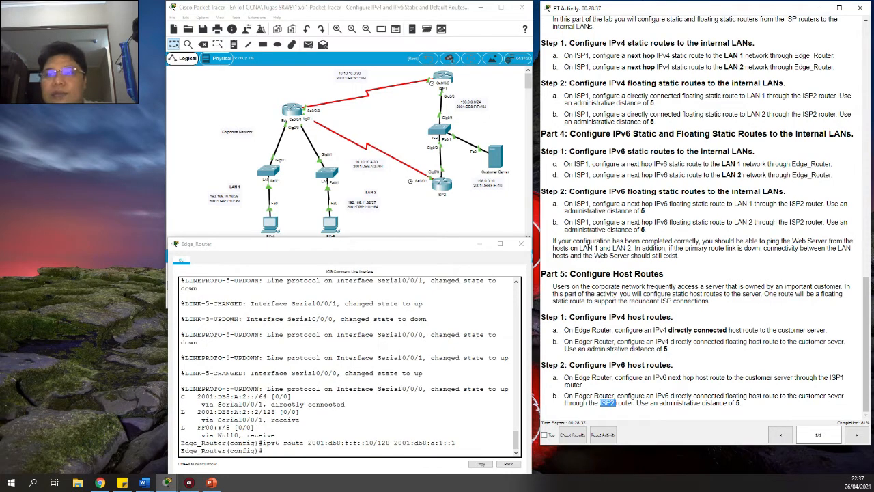
pyautogui.click(264, 459)
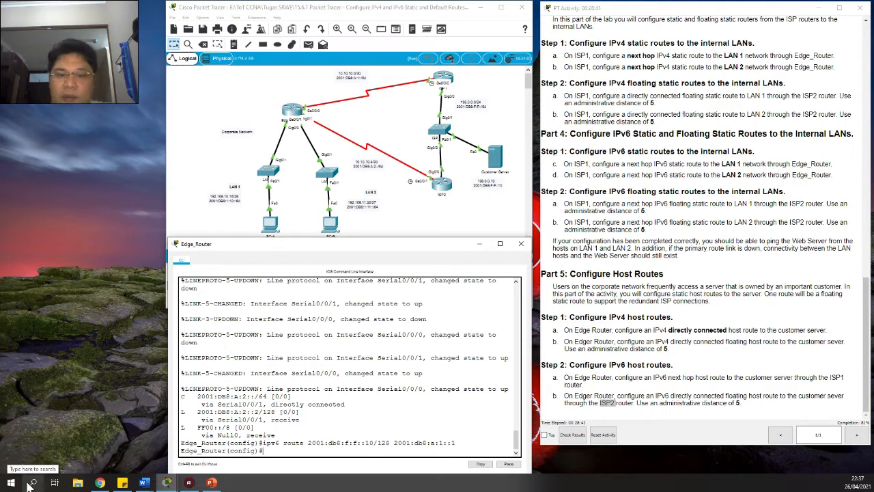
pyautogui.press('Up')
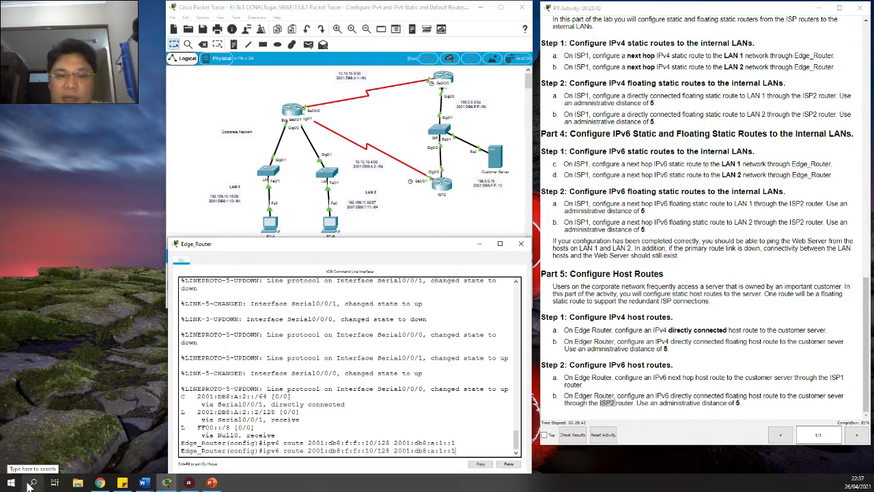
pyautogui.press('Left')
pyautogui.press('Left')
pyautogui.press('Left')
pyautogui.press('Left')
pyautogui.press('Left')
pyautogui.press('Left')
pyautogui.press('Left')
pyautogui.press('Left')
pyautogui.press('Left')
pyautogui.press('Left')
pyautogui.press('Left')
pyautogui.press('Left')
pyautogui.press('Left')
pyautogui.press('Left')
pyautogui.press('Left')
pyautogui.press('Left')
pyautogui.press('Left')
pyautogui.press('Left')
pyautogui.press('Left')
pyautogui.press('Left')
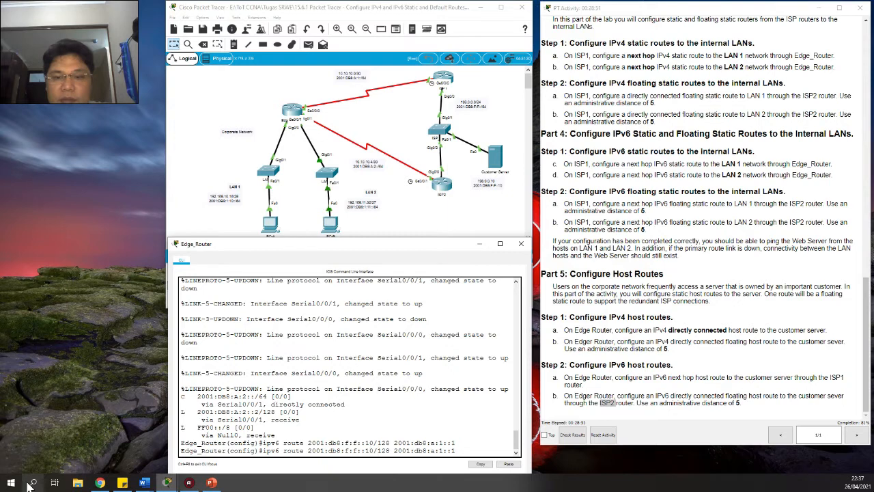
pyautogui.press('Right')
pyautogui.press('Right')
pyautogui.press('Right')
pyautogui.press('Right')
pyautogui.press('Right')
pyautogui.press('Right')
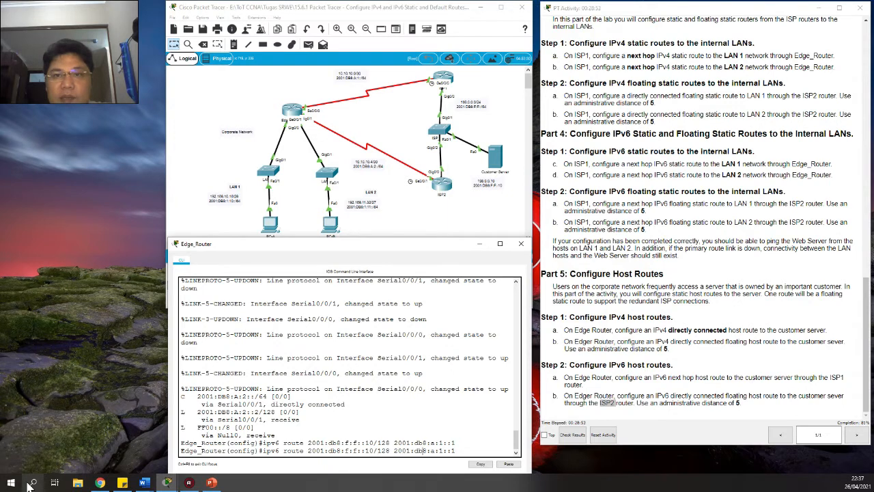
pyautogui.press('BackSpace')
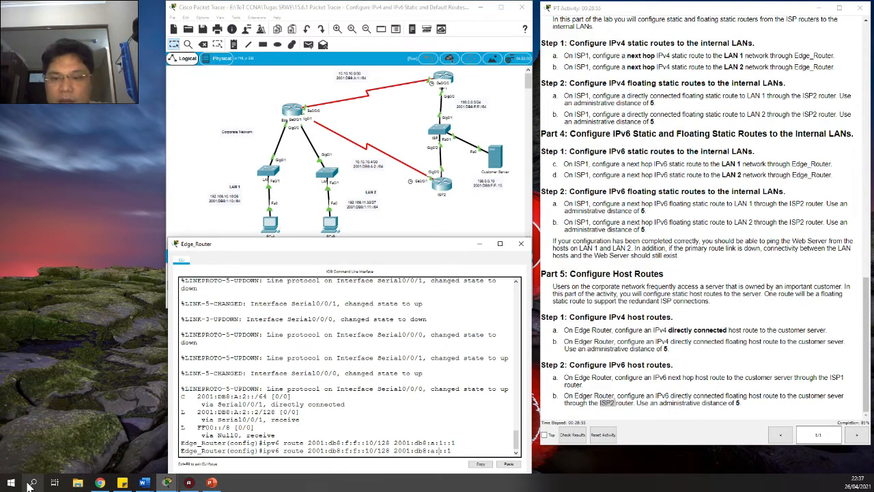
pyautogui.write('2::1 ')
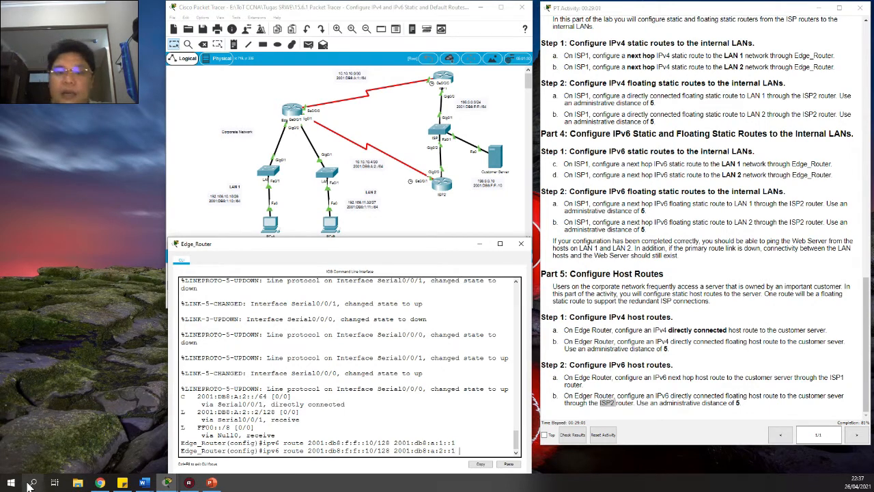
pyautogui.write('5')
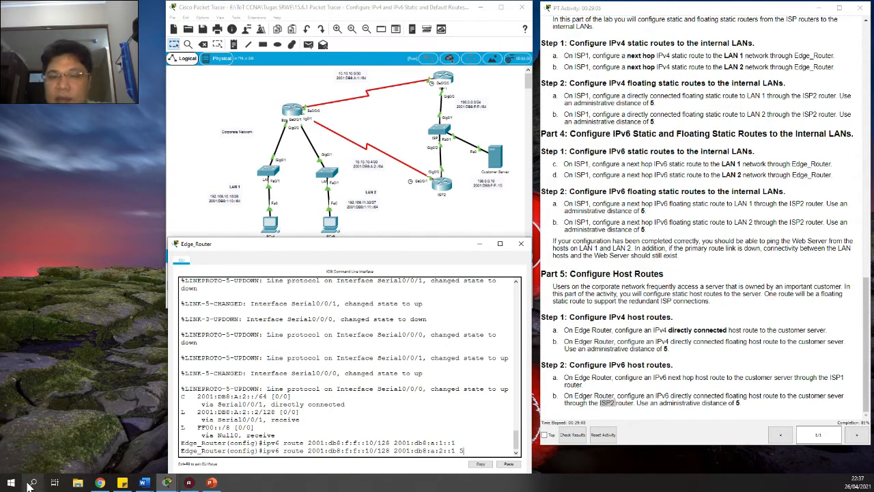
pyautogui.press('Return')
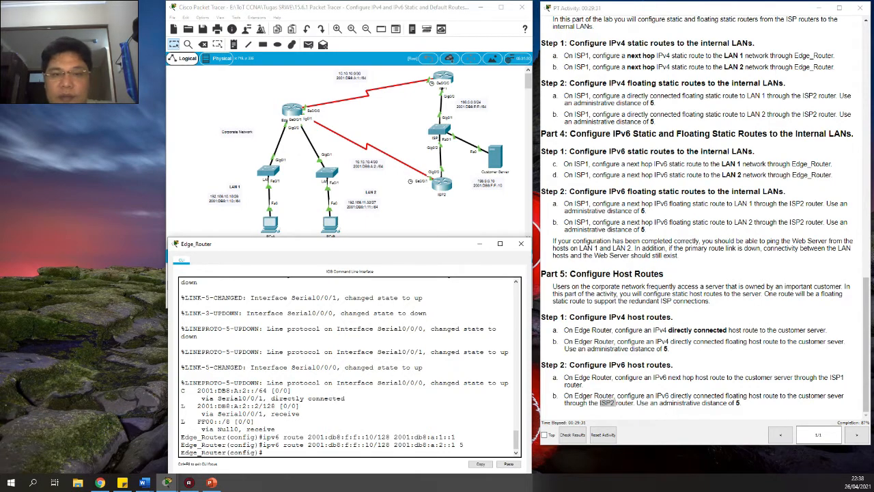
# On Edge_Router, configure a directly connected IPv4 host route to 192.0.0.10 with mask 255.255.255.255 through s0/0/0
pyautogui.write('i[ p')
pyautogui.press('BackSpace')
pyautogui.press('BackSpace')
pyautogui.press('BackSpace')
pyautogui.write('p route')
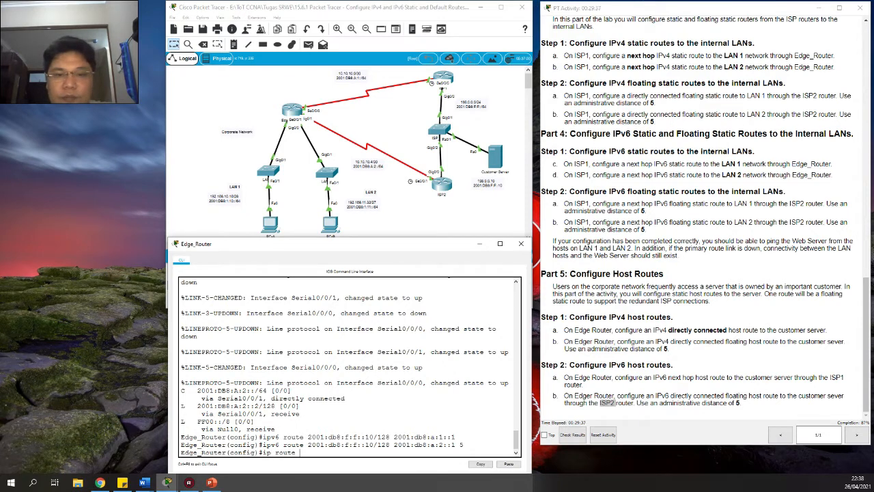
pyautogui.write(' 192.0.0.10')
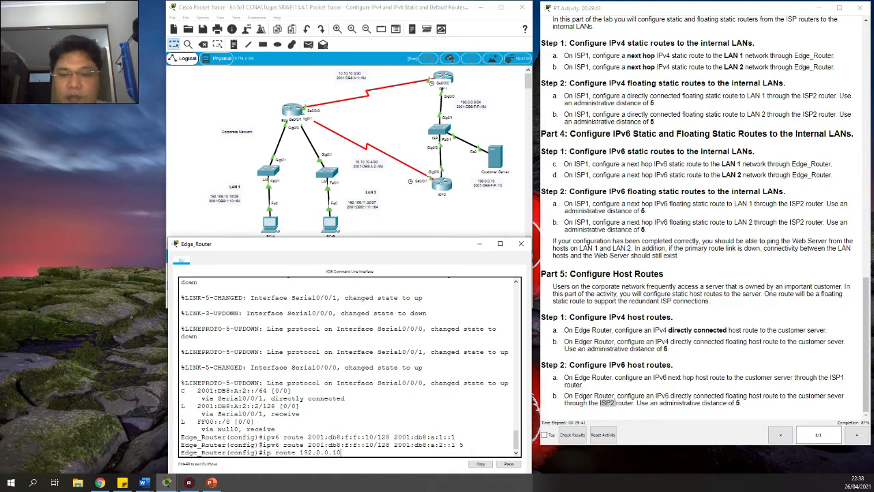
pyautogui.write(' 255.25')
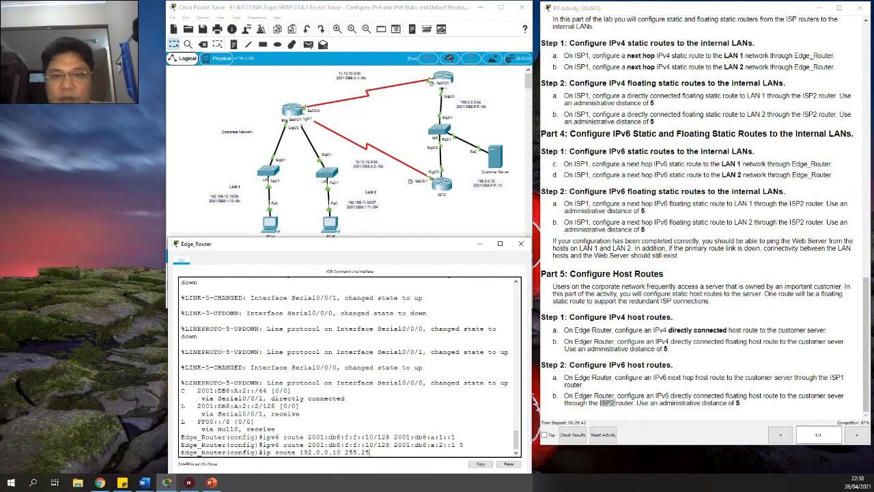
pyautogui.write('5.255.255')
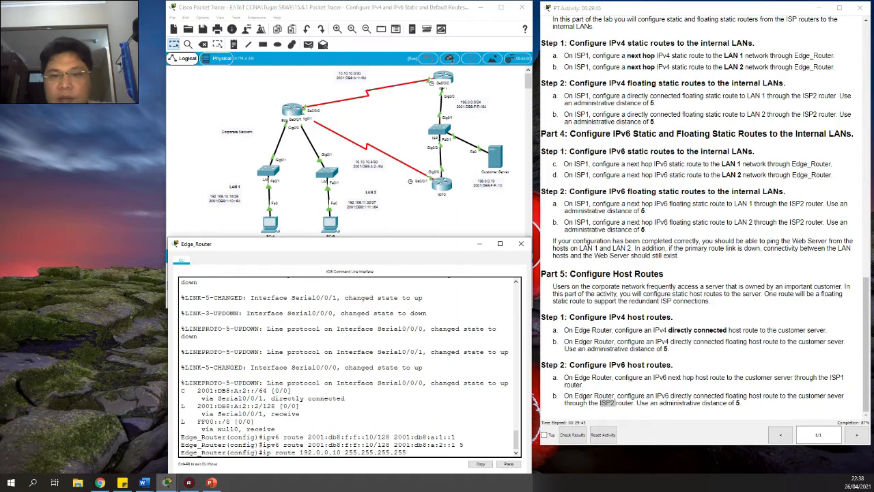
pyautogui.write(' se')
pyautogui.press('Tab')
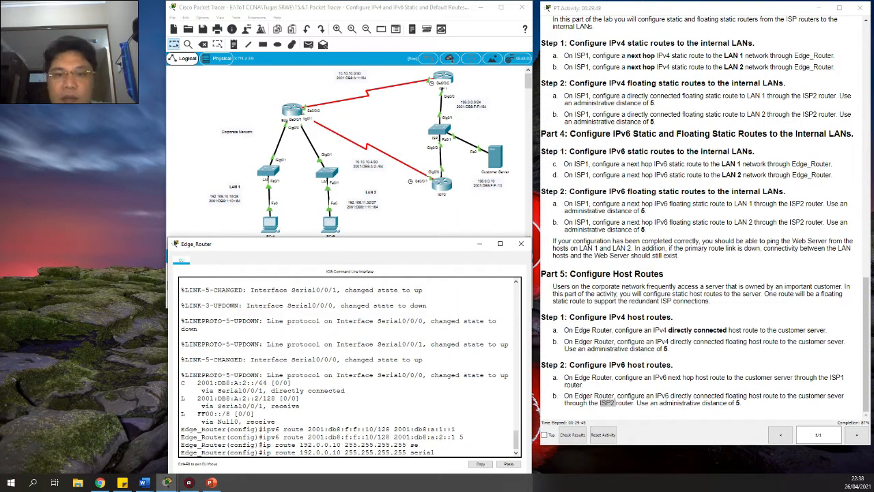
pyautogui.press('BackSpace')
pyautogui.press('BackSpace')
pyautogui.press('BackSpace')
pyautogui.press('BackSpace')
pyautogui.press('BackSpace')
pyautogui.press('BackSpace')
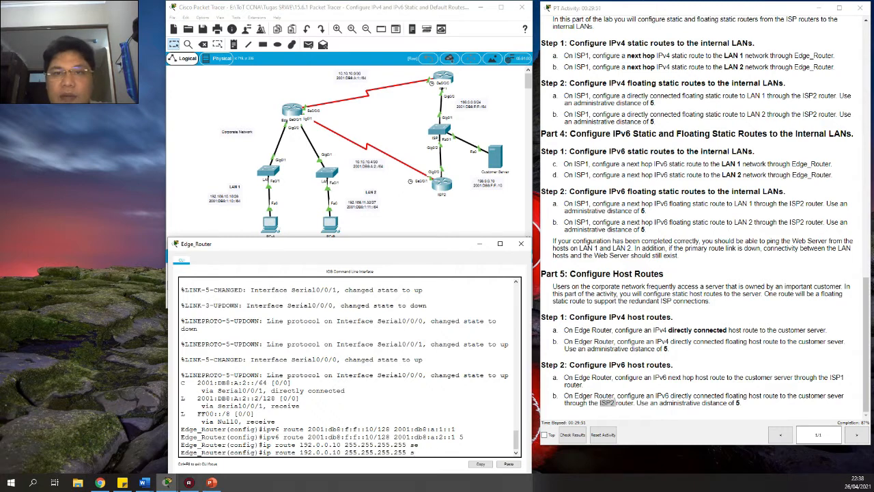
pyautogui.write('0/0/0')
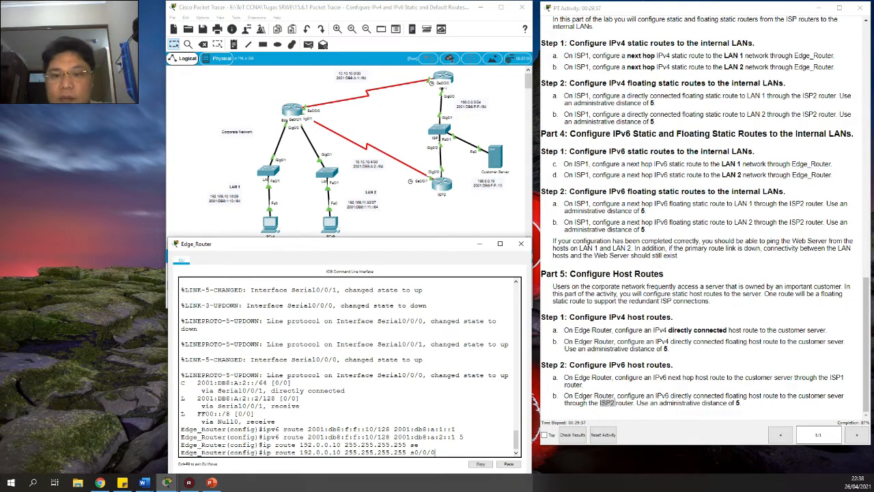
pyautogui.press('Return')
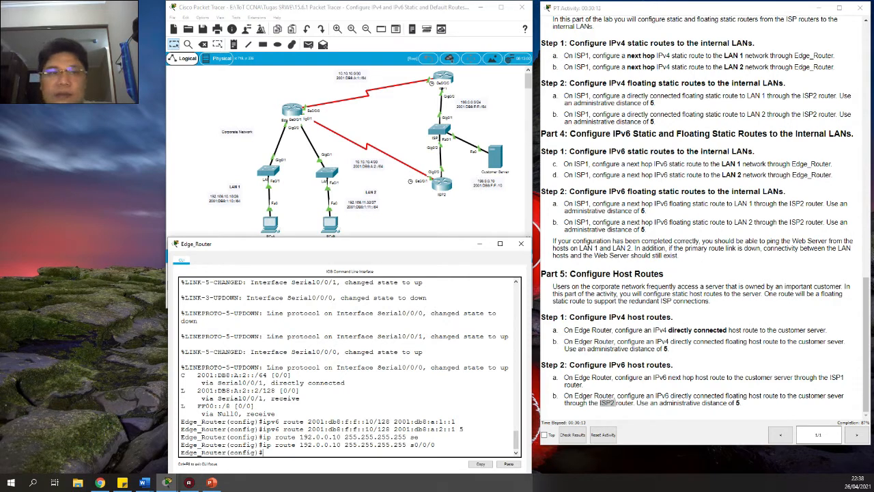
# Remove the IPv4 host route to 192.0.0.10 255.255.255.255 through s0/0/0 from Edge_Router
pyautogui.write('ip route')
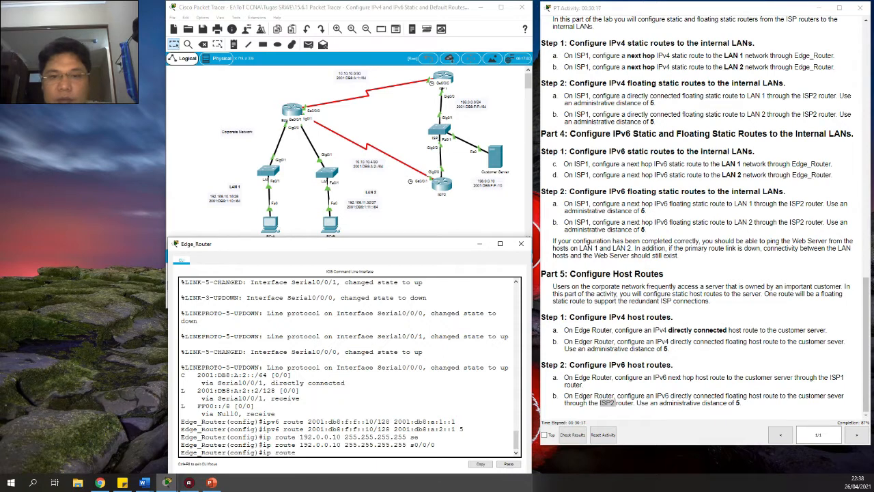
pyautogui.write(' 19')
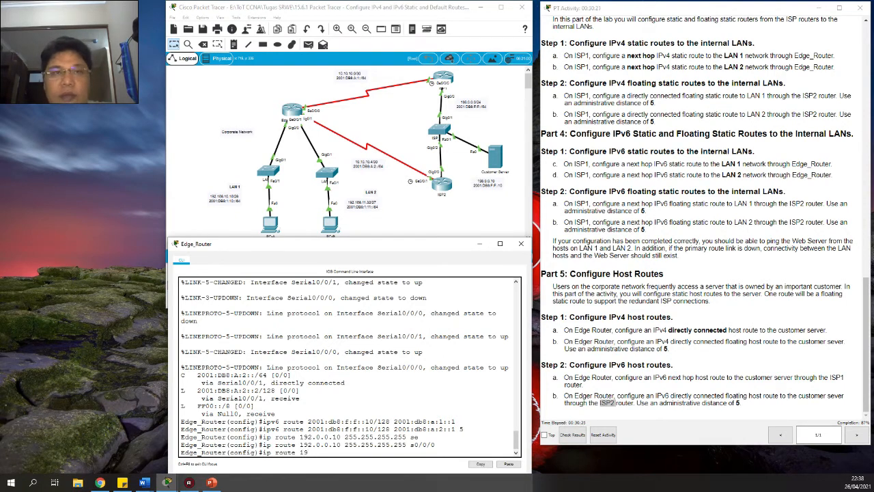
pyautogui.press('Up')
pyautogui.press('Left')
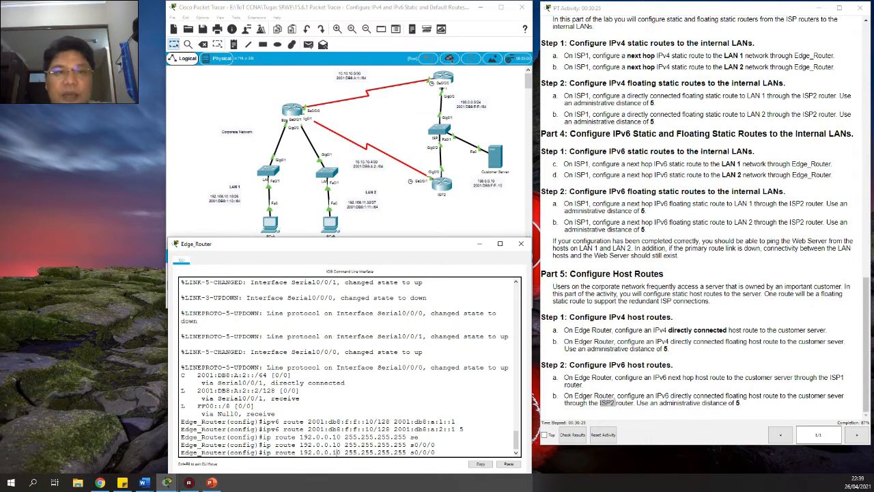
pyautogui.press('Up')
pyautogui.press('Down')
pyautogui.press('Home')
pyautogui.write('no')
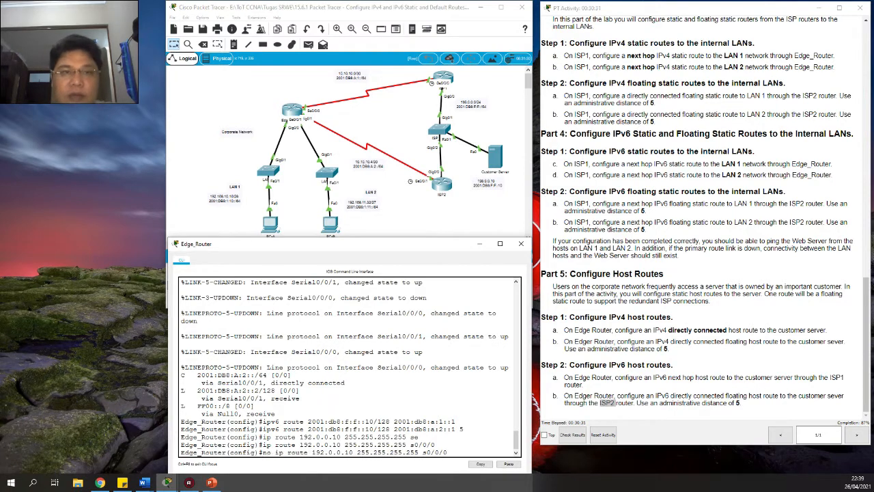
pyautogui.press('Return')
# On Edge_Router, configure a directly connected IPv4 host route to 198.0.0.10 with mask 255.255.255.255 through s0/0/0
pyautogui.press('Up')
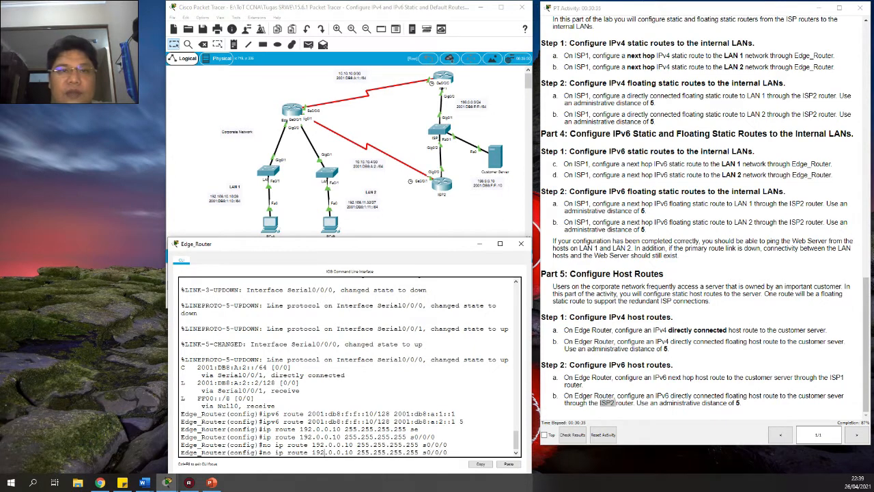
pyautogui.press('BackSpace')
pyautogui.write('8')
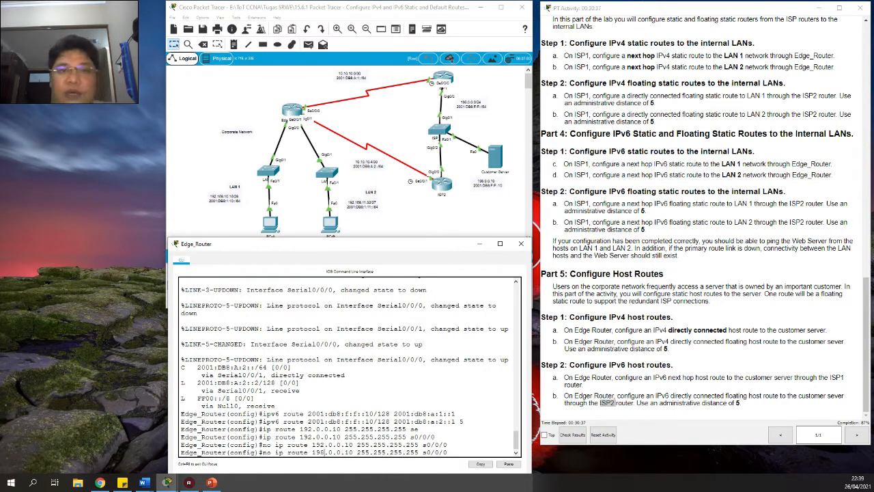
pyautogui.press('Return')
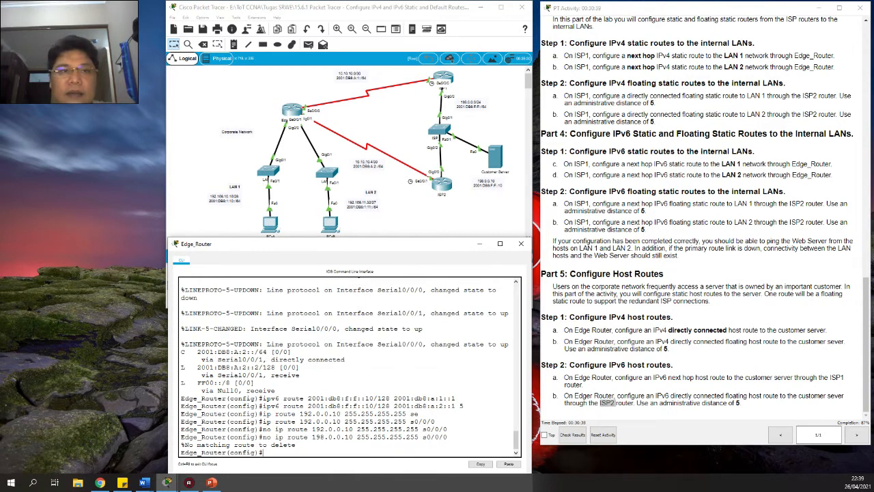
pyautogui.press('Up')
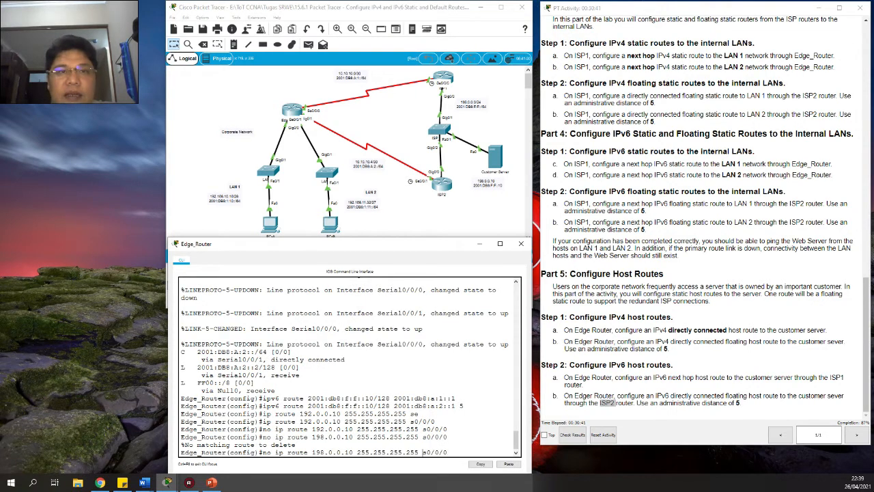
pyautogui.press('Delete')
pyautogui.press('Delete')
pyautogui.press('Delete')
pyautogui.press('Return')
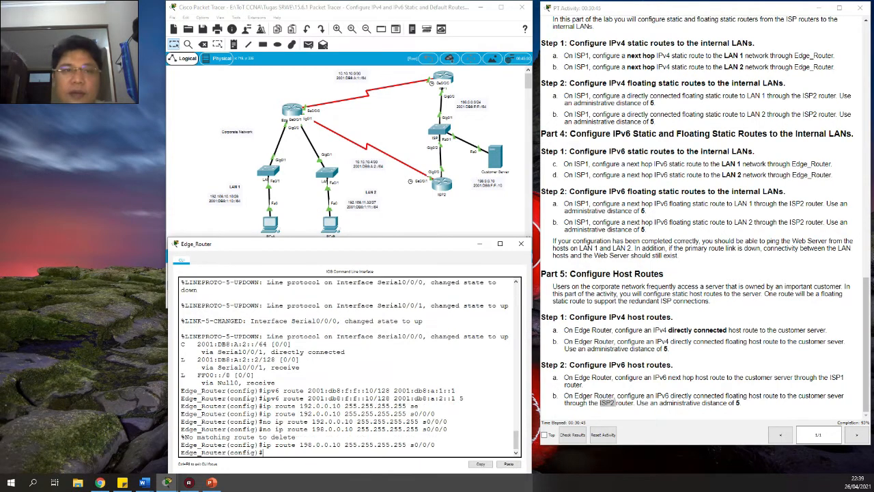
# Add a directly connected floating IPv4 host route to 198.0.0.10 255.255.255.255 through s0/0/1 with an administrative distance of 5
pyautogui.press('Up')
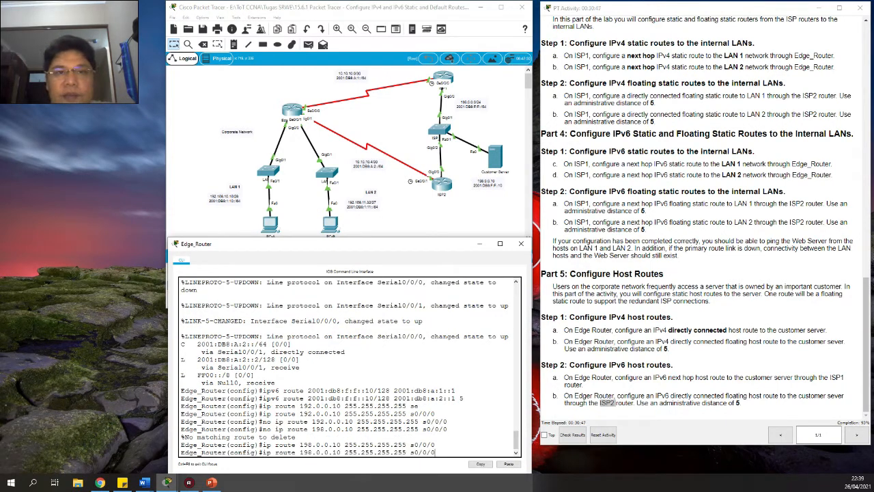
pyautogui.write('5')
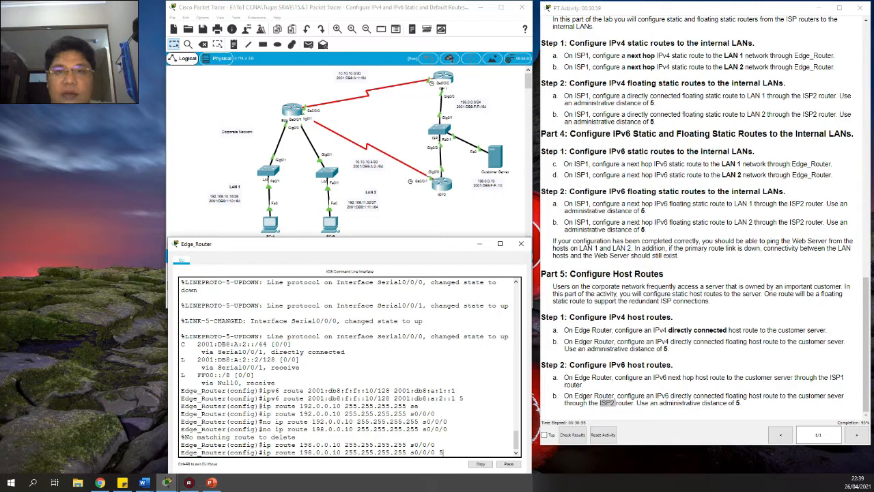
pyautogui.press('Left')
pyautogui.press('Left')
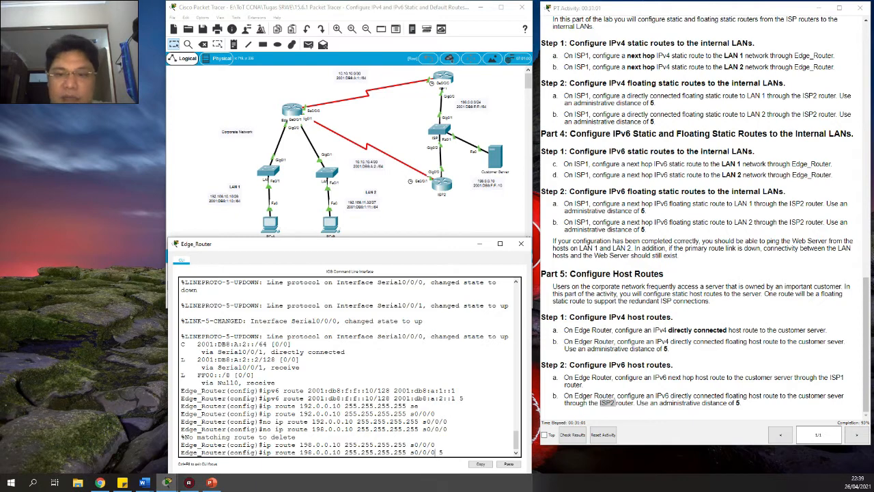
pyautogui.press('BackSpace')
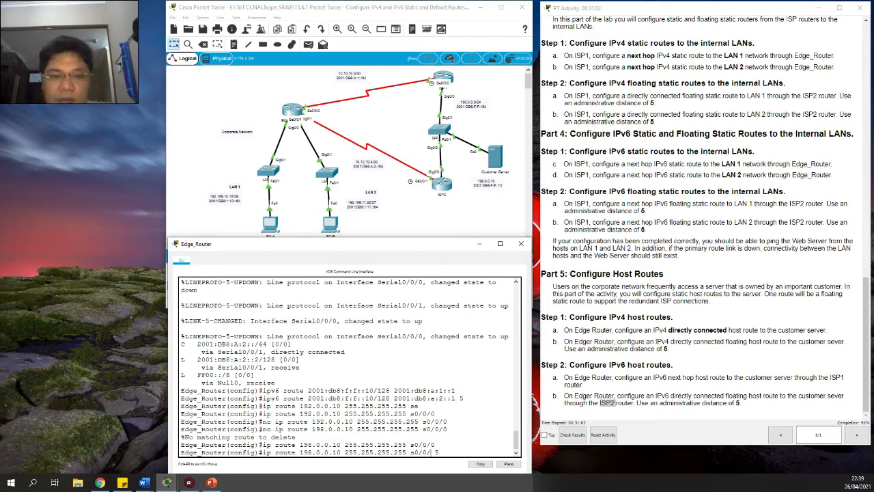
pyautogui.write('1')
pyautogui.press('Return')
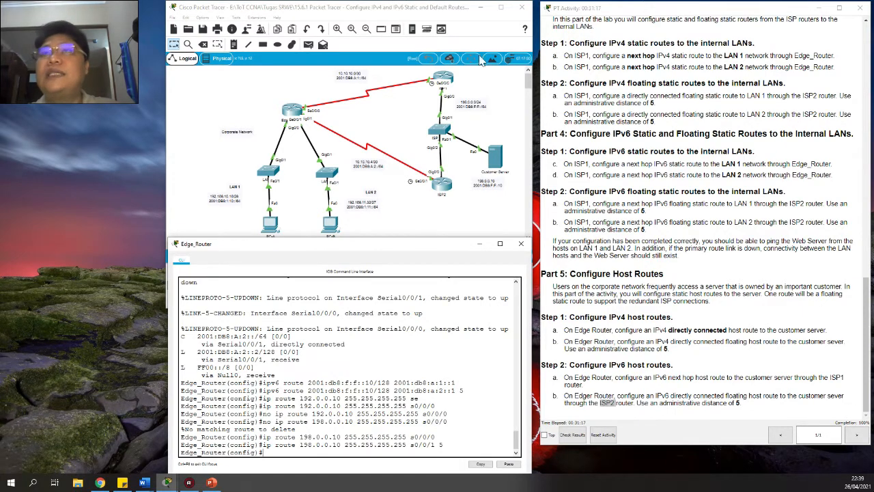
# Check the activity results and review the status of the individual assessment items
pyautogui.click(578, 441)
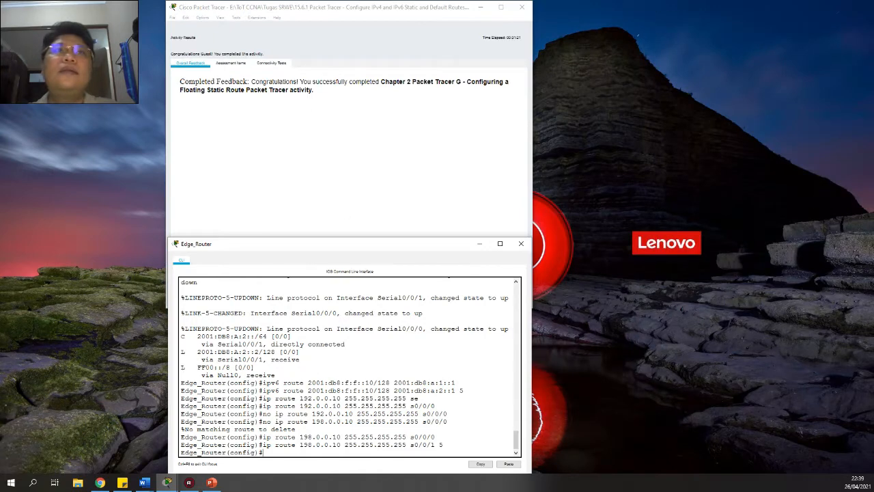
pyautogui.click(231, 63)
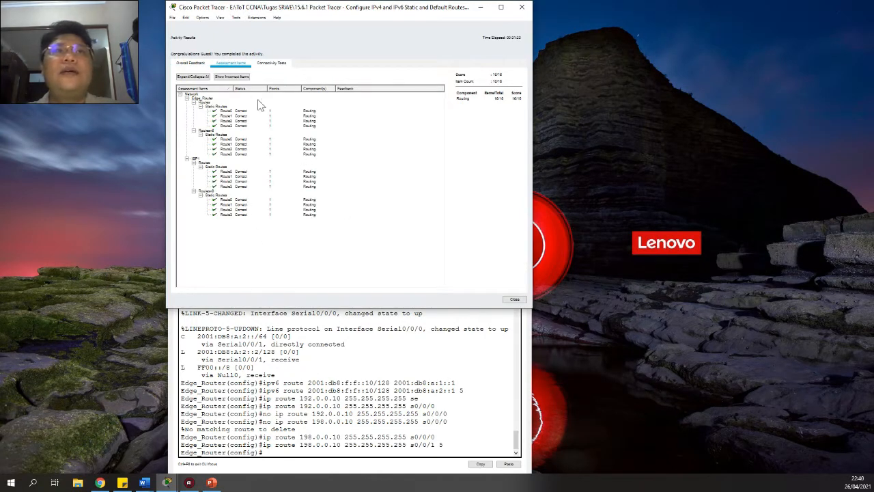